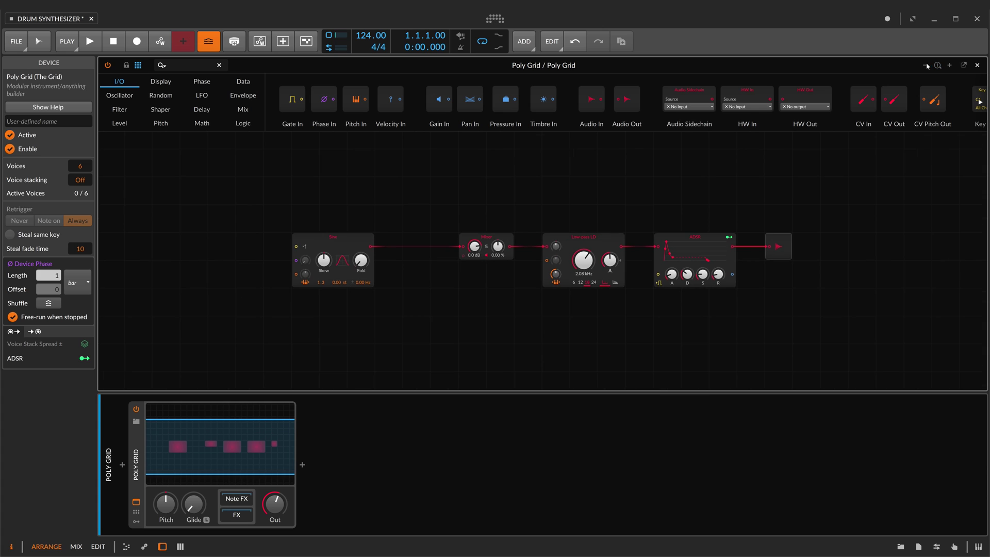
- Replace the ADSR module in front of the audio output with an AD envelope
click(243, 95)
drag(363, 95, 777, 240)
click(758, 217)
- Add a label above the AD envelope and name it VCA
click(160, 81)
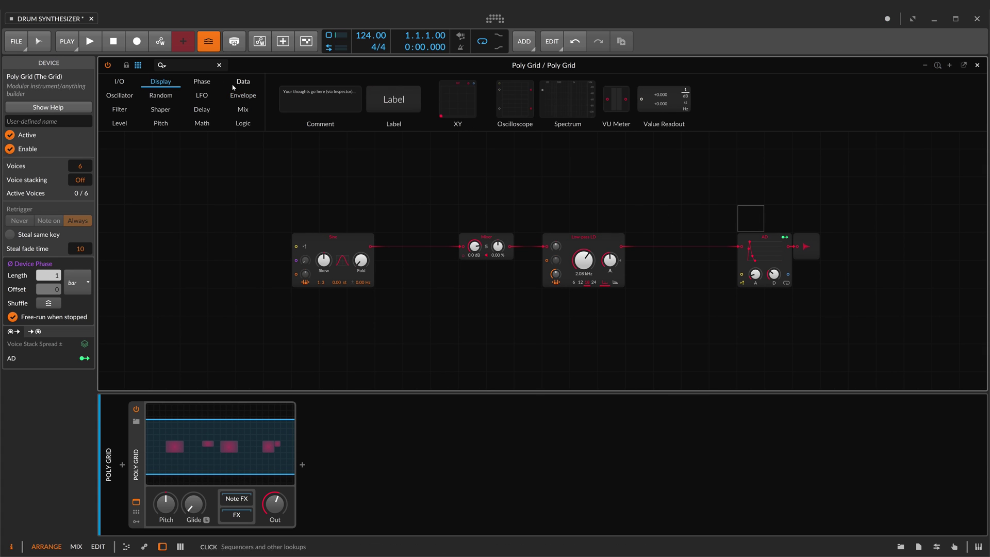
drag(394, 99, 764, 219)
click(73, 133)
click(833, 219)
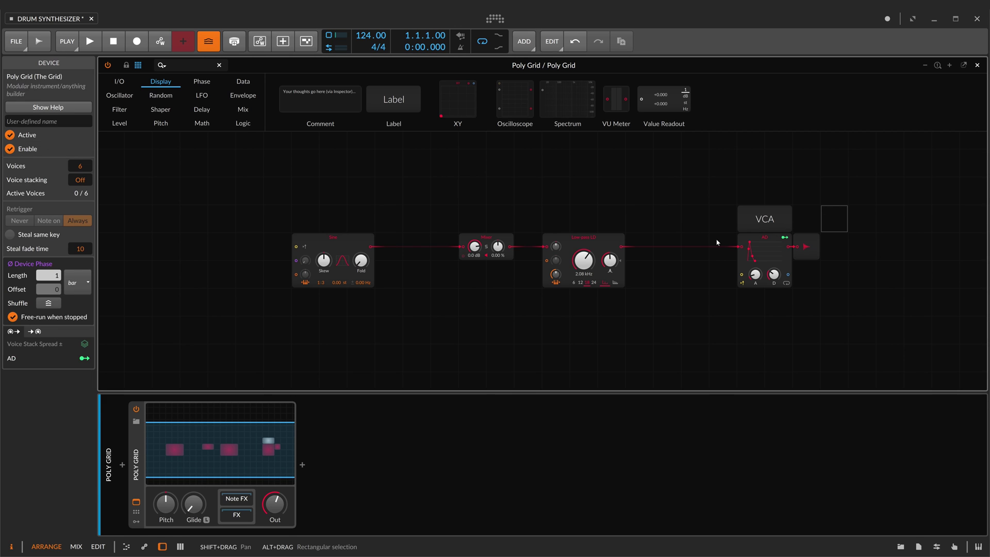
- Move the VCA label, AD envelope, output and low-pass filter to the far right, and shift the Mixer closer to the Sine oscillator
drag(582, 238, 638, 237)
drag(719, 304, 830, 216)
drag(765, 219, 904, 219)
drag(633, 240, 828, 240)
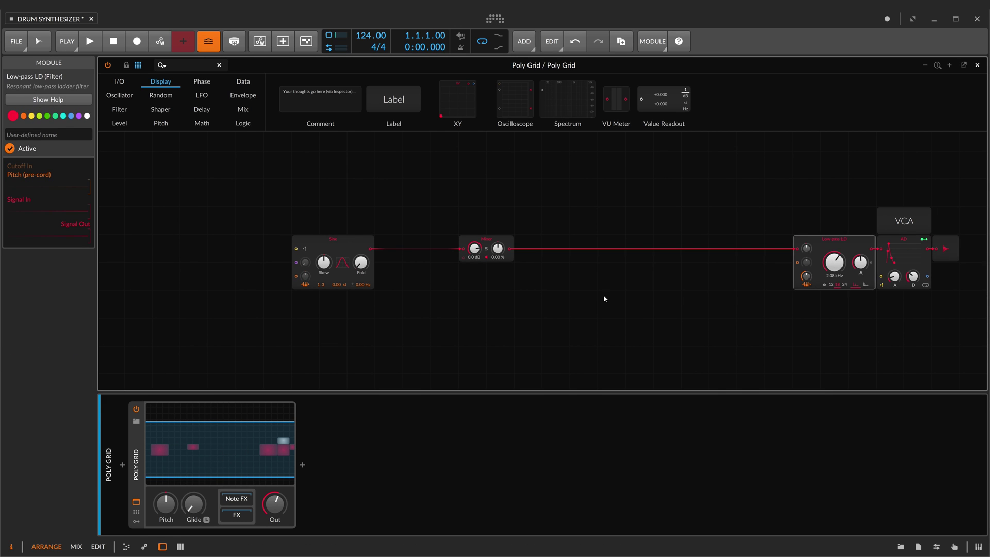
scroll(606, 298, up, 1)
drag(486, 279, 459, 280)
scroll(433, 274, down, 1)
- Add a Pulse oscillator directly below the Sine oscillator
click(341, 253)
click(119, 96)
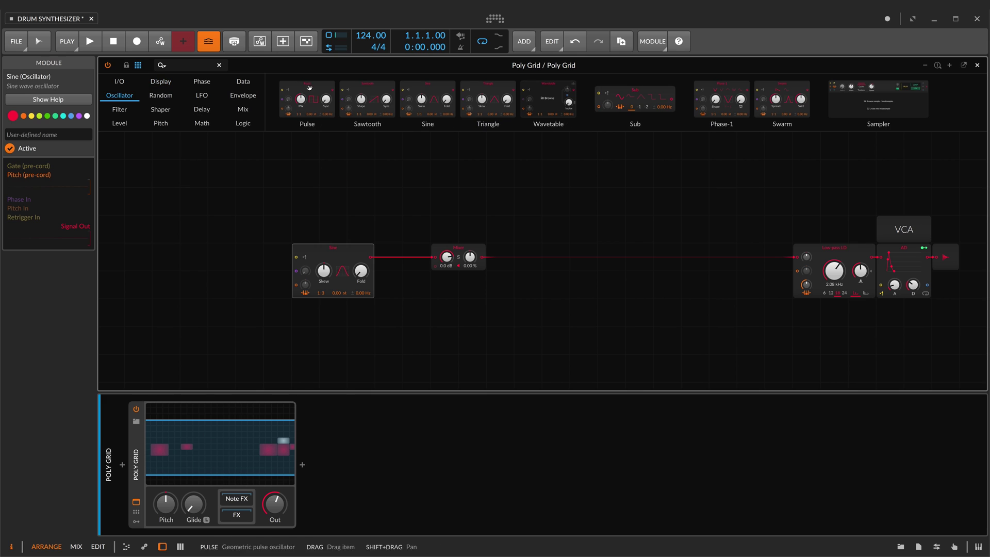
drag(307, 99, 333, 325)
- Add a Button module above the oscillators and a Select module between the oscillators and the Mixer
click(243, 123)
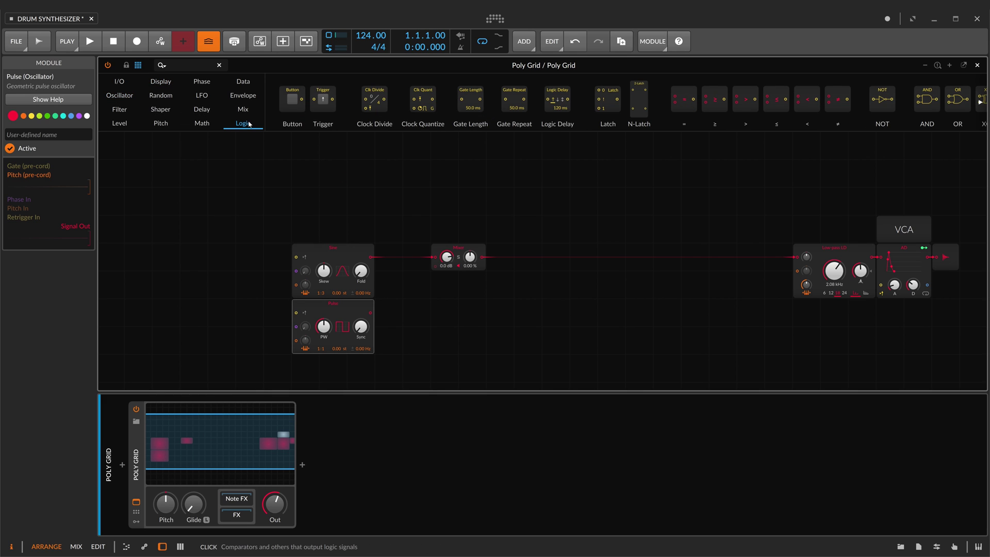
double_click(292, 99)
click(201, 123)
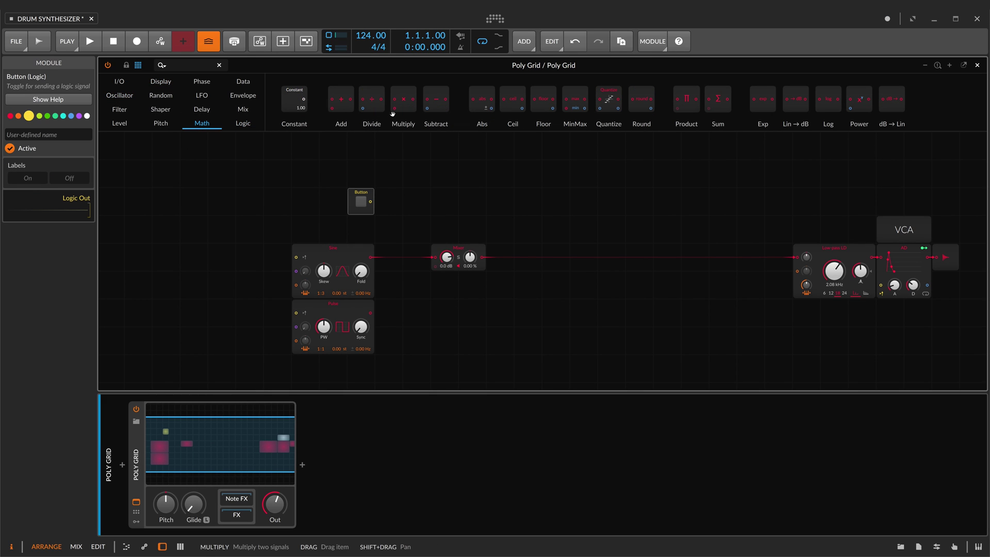
click(242, 108)
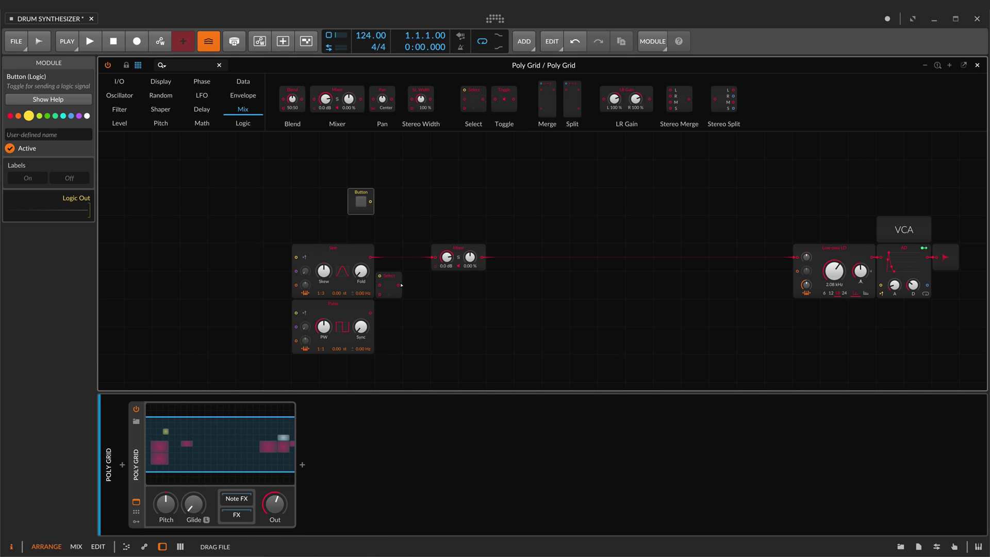
drag(401, 285, 428, 285)
- Swap the Sine oscillator for a Triangle and route both oscillators through the Select module into the Mixer
right_click(332, 250)
click(360, 335)
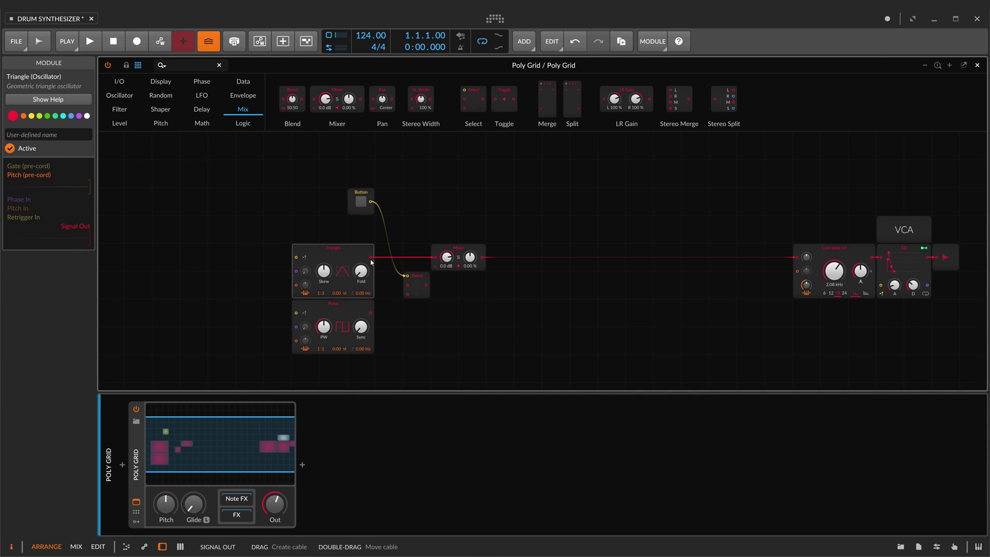
drag(426, 285, 435, 257)
- Move the Button module closer to the Select module and rename it TRI SQUA
drag(361, 209, 389, 234)
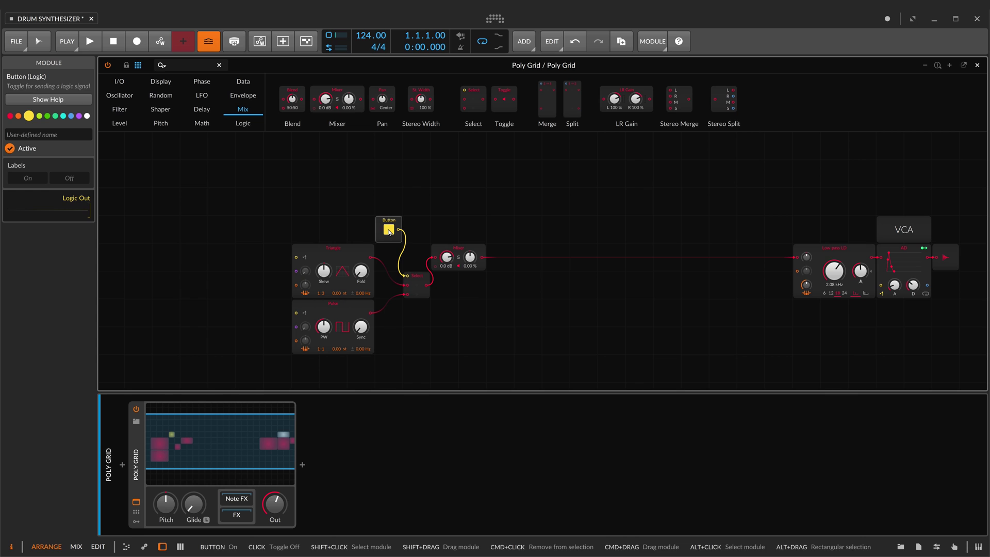
click(39, 136)
text(TRI SQUA)
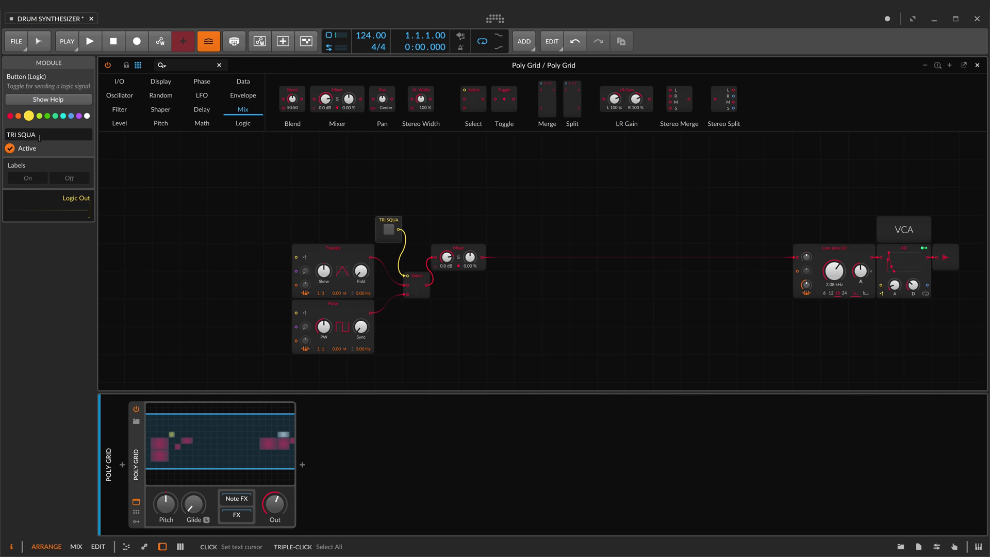
- Shift the Mixer right and place the TRI SQUA button directly beside the Triangle oscillator
drag(386, 304, 385, 287)
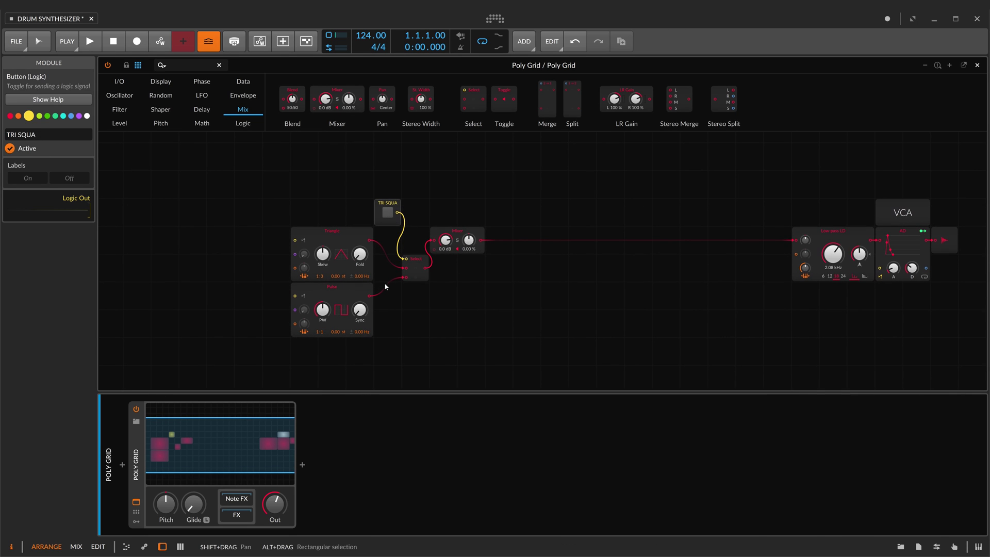
drag(322, 276, 323, 335)
drag(399, 205, 400, 234)
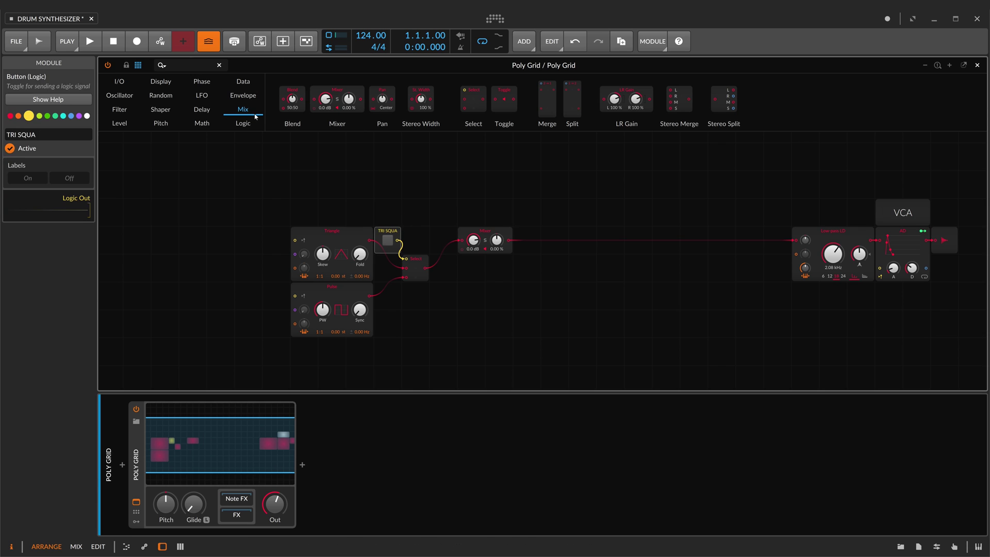
- Insert a Gain - Vol module between the Pulse oscillator and the Select module, set to -12.0 dB
click(119, 123)
drag(387, 296, 387, 314)
drag(494, 305, 503, 316)
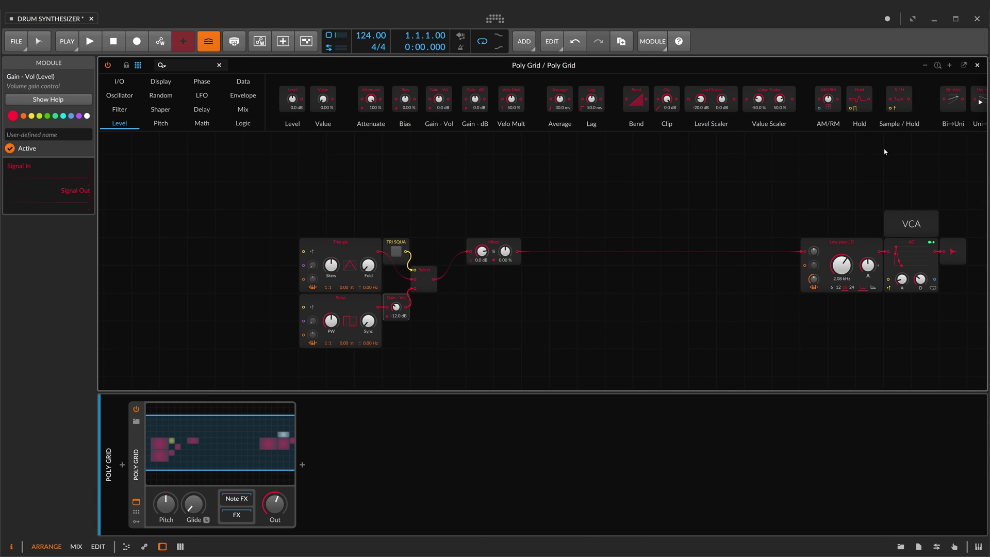
- Duplicate the VCA label, place the copy above the Triangle oscillator and rename it VCO 1
click(892, 222)
key(ctrl+d)
click(40, 133)
key(BackSpace)
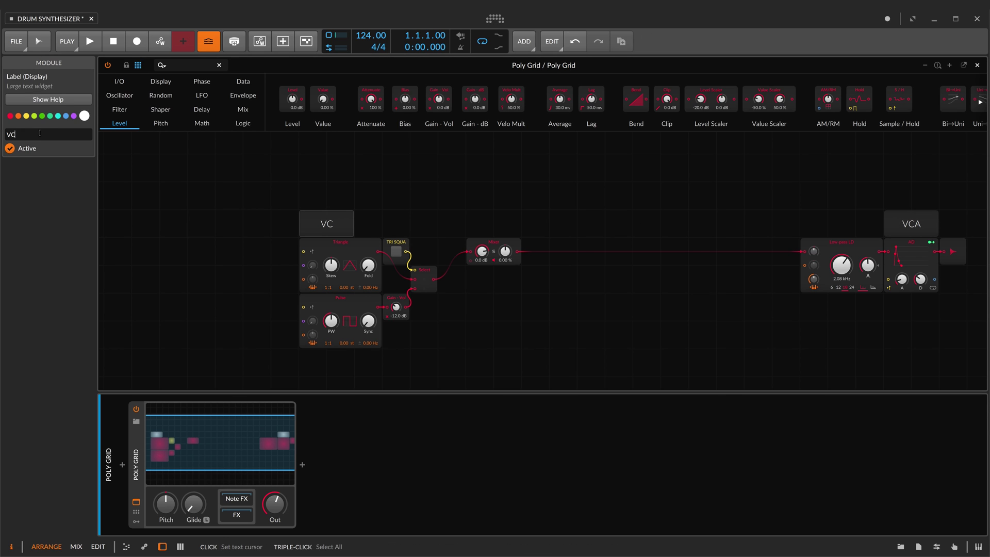
- Colour the VCO 1 label and its modules red, and the VCA label, AD envelope and output white
drag(301, 194, 412, 348)
click(10, 116)
click(369, 168)
drag(884, 201, 959, 278)
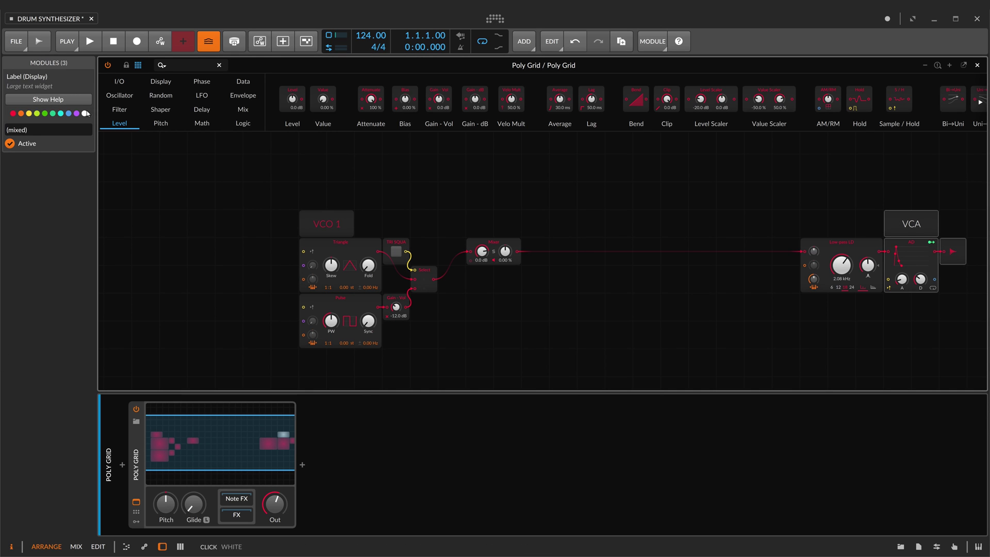
click(84, 115)
click(368, 196)
- Widen the VCO 1 label across the oscillator section and tuck the Select module under the TRI SQUA button
drag(352, 230, 407, 225)
click(458, 194)
drag(428, 271, 395, 276)
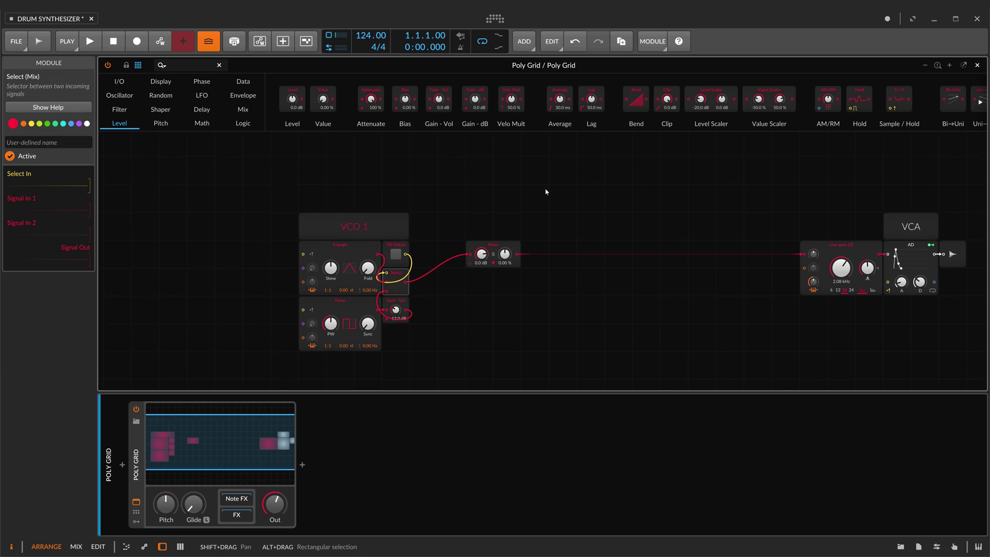
- Add a Gates sequencer above the Mixer and stretch it wide toward the low-pass filter
scroll(546, 193, up, 1)
click(243, 81)
drag(320, 99, 507, 205)
drag(548, 206, 742, 213)
scroll(604, 194, down, 2)
scroll(572, 190, up, 3)
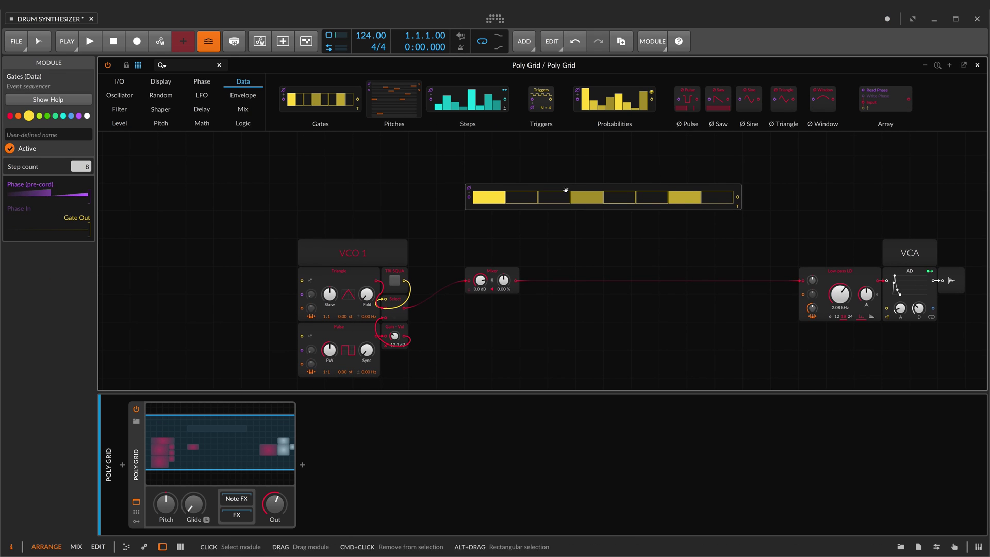
- Move the Gates sequencer up and stack two equally wide Steps modules beneath it
drag(467, 229, 466, 174)
drag(468, 99, 740, 194)
key(super+d)
- Place a label left of the Gates sequencer and name it GATE
click(160, 81)
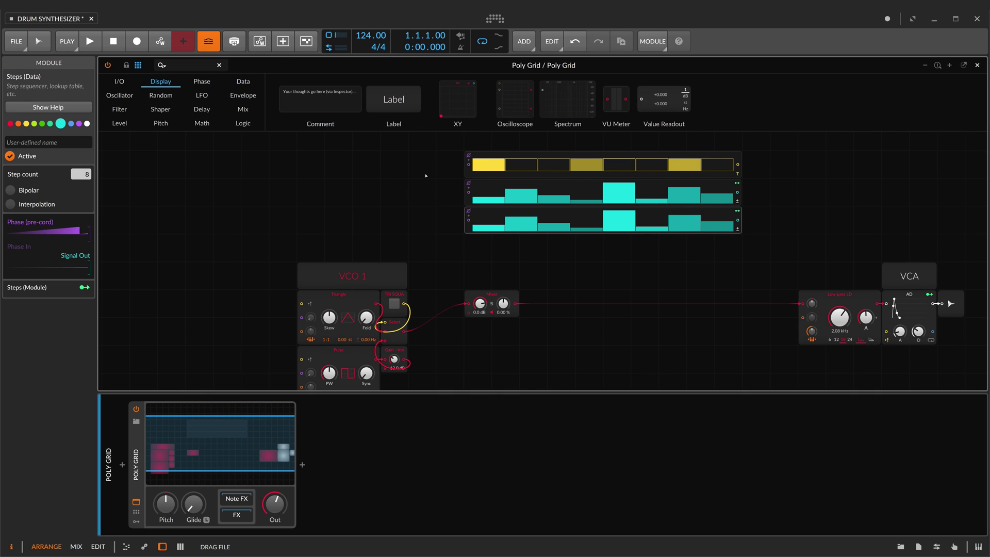
drag(393, 99, 436, 165)
click(74, 134)
click(433, 168)
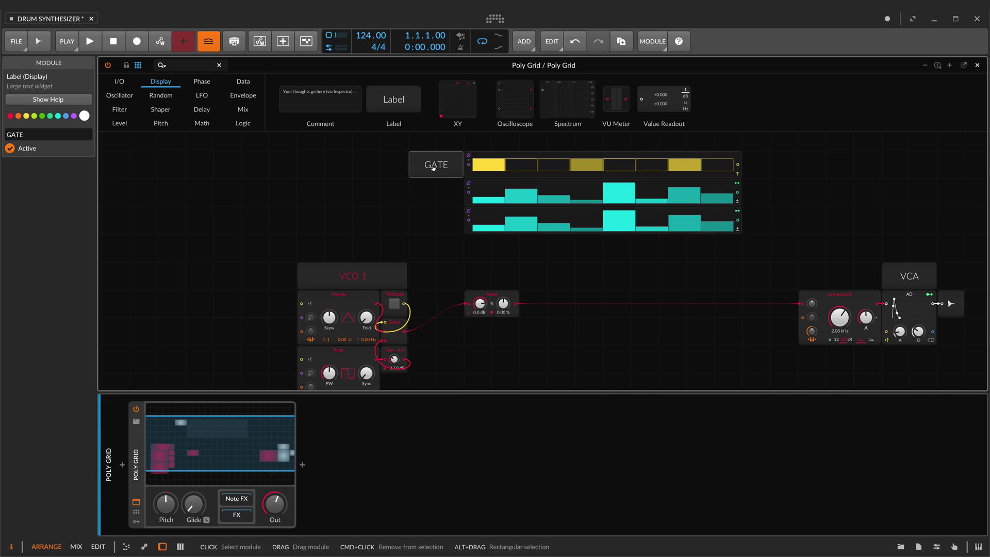
- Duplicate the GATE label twice beside the Steps modules and rename the copies PITCH MOD and VELOCITY
key(ctrl+d)
key(ctrl+d)
click(435, 198)
drag(36, 134, 1, 129)
text(PITCH MOD)
click(510, 256)
click(436, 221)
click(728, 248)
- Switch on all eight steps of the Gates sequencer
scroll(670, 227, up, 2)
drag(520, 188, 719, 188)
- Add a label named SEQUENCER above the Gates module and widen it across the whole sequencer
scroll(719, 190, up, 1)
drag(393, 99, 485, 178)
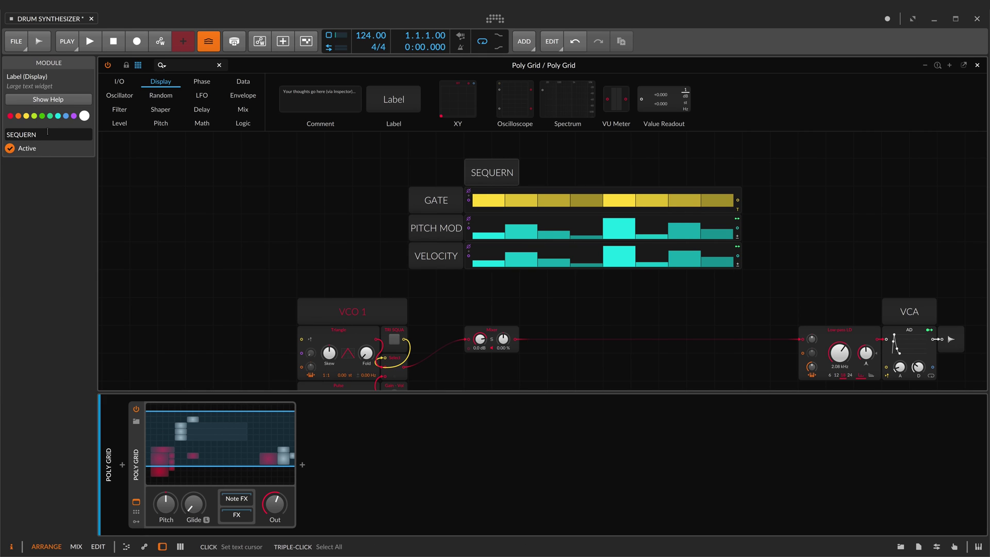
key(Return)
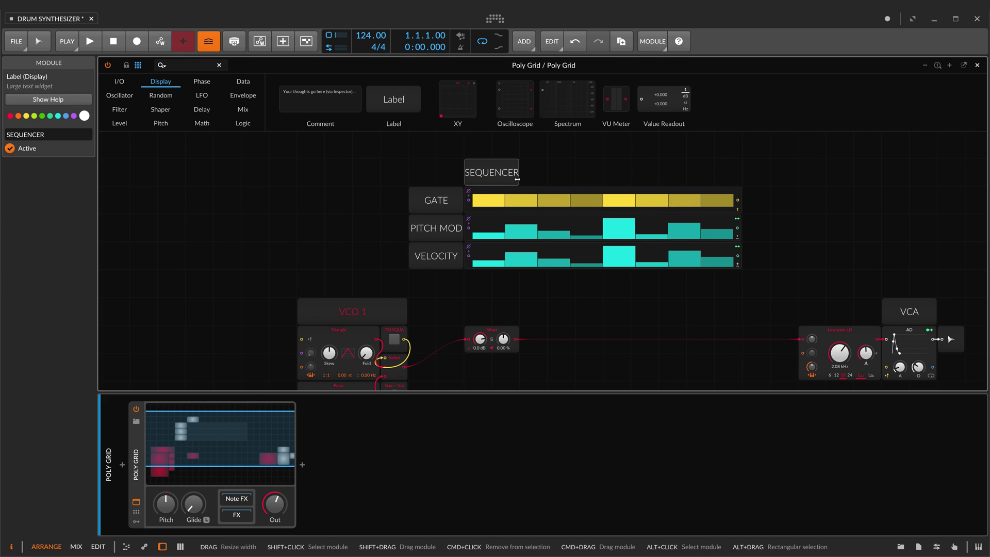
drag(518, 177, 739, 178)
- Add a Transport module with length 16/32nd to drive the phase of the Gates and both Steps sequencers instead of the device phase
click(160, 95)
click(197, 96)
drag(411, 100, 468, 258)
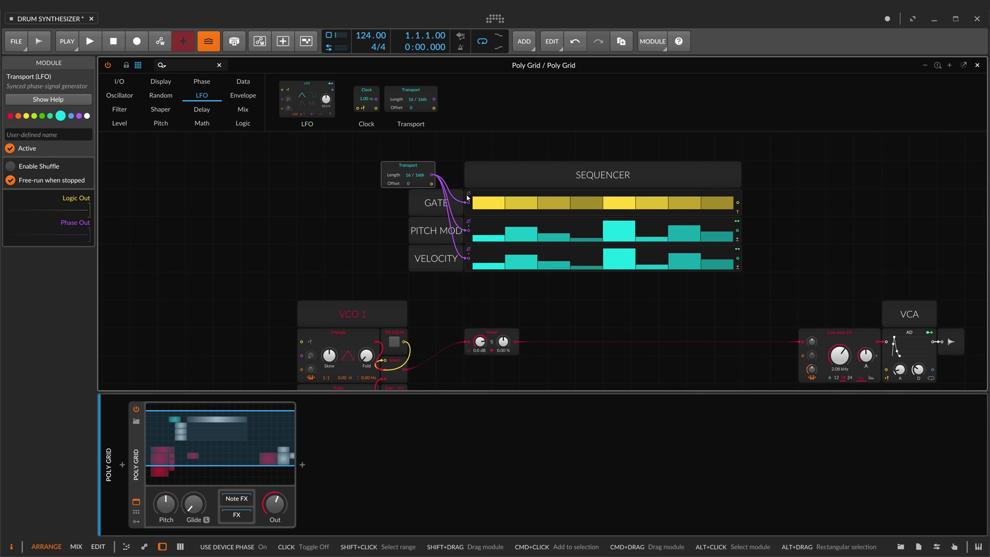
click(468, 193)
drag(422, 176, 422, 166)
- Connect the Gates output to the gate inputs of the AD envelope, the Triangle oscillator and the Pulse oscillator
scroll(789, 207, down, 2)
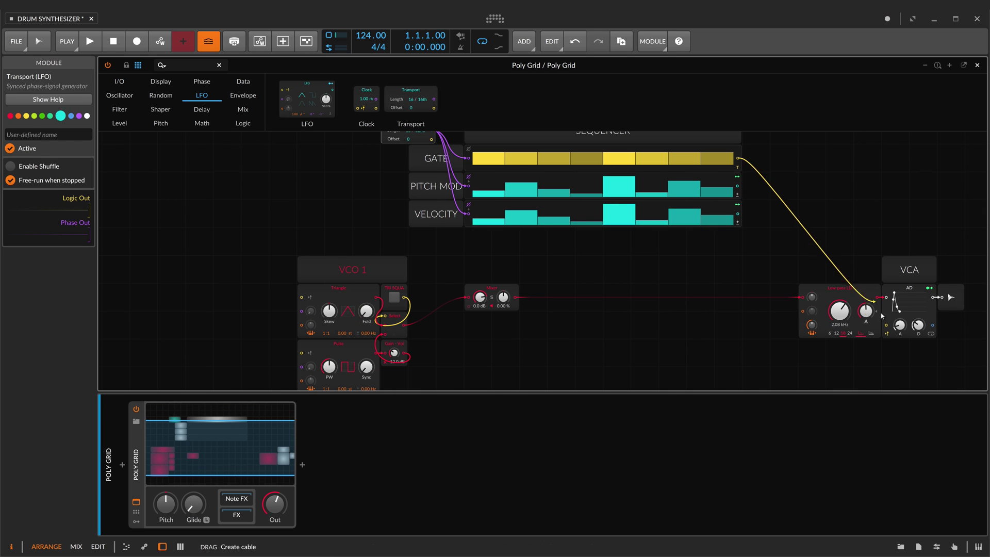
scroll(774, 268, up, 1)
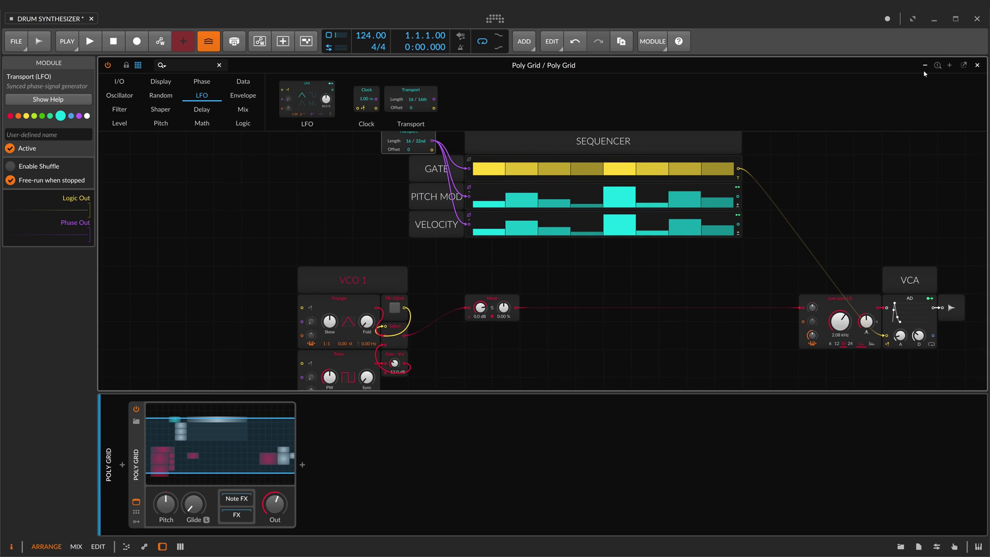
scroll(632, 257, down, 2)
click(516, 298)
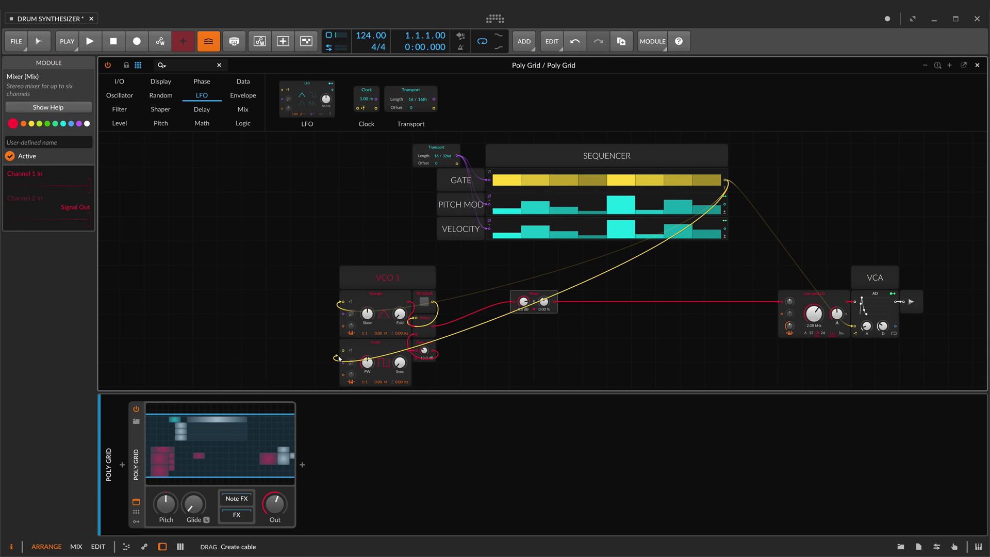
drag(339, 359, 345, 352)
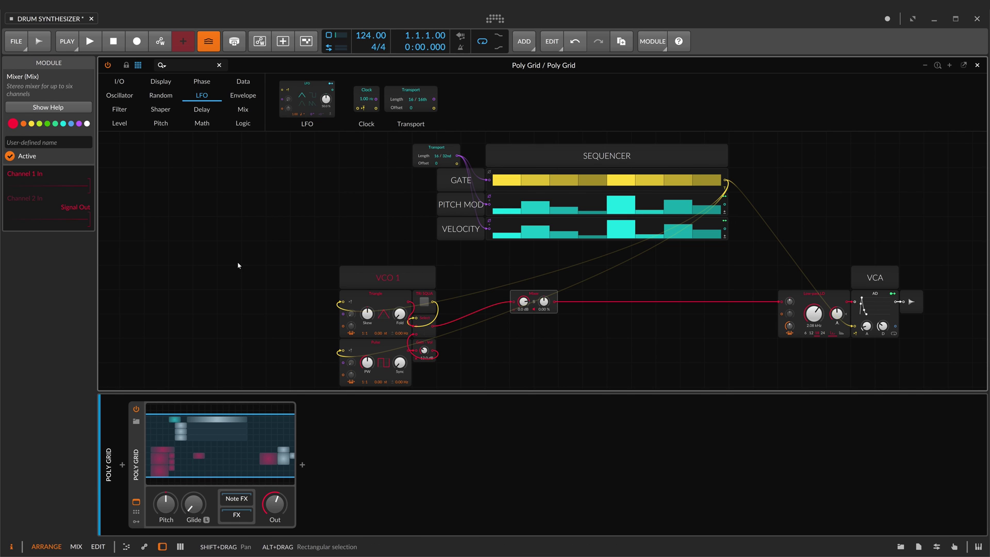
- Set the Poly Grid voices to Mono and redraw the VELOCITY steps at lower levels
click(758, 180)
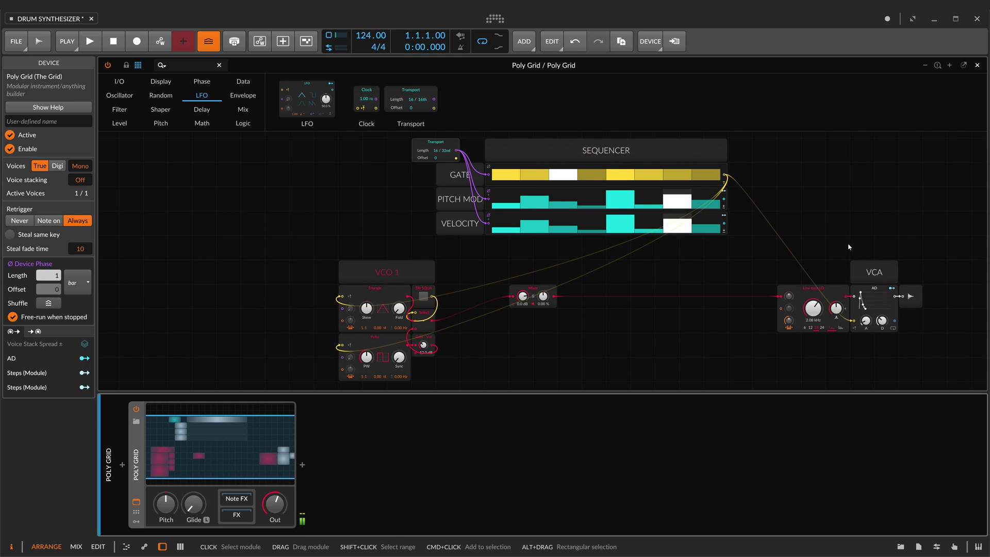
drag(625, 215, 628, 222)
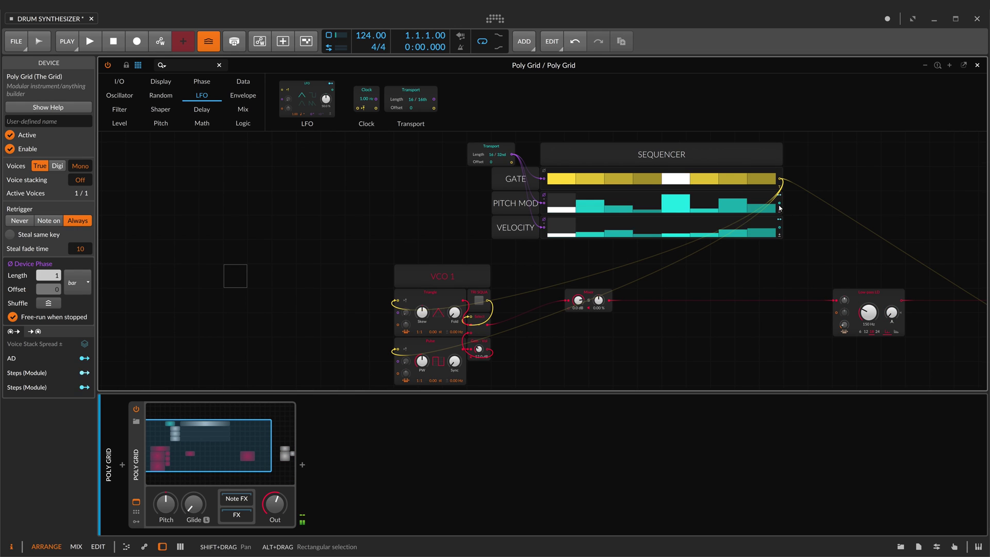
- Connect the PITCH MOD steps to both oscillators' pitch inputs, and make the steps bipolar with values close to the centre line
drag(779, 208, 401, 343)
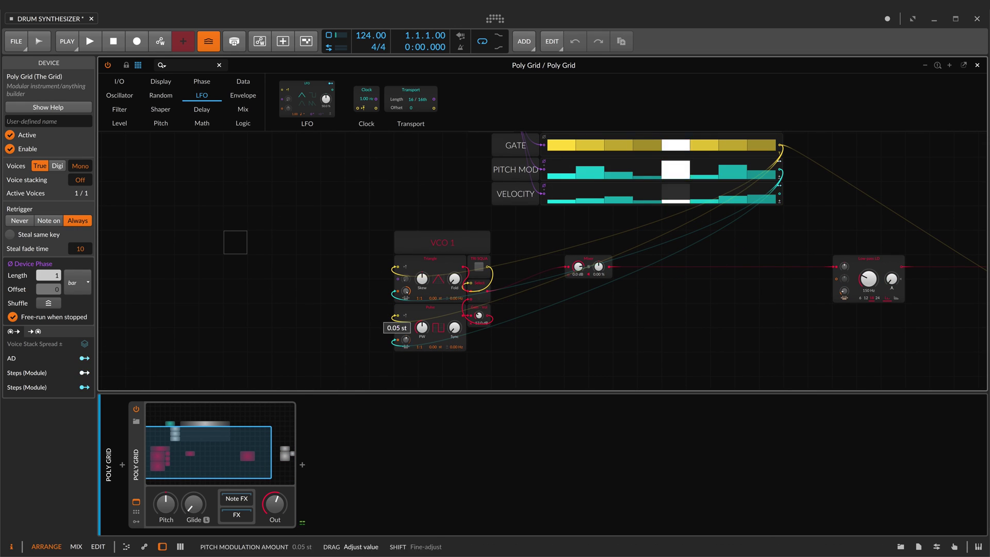
scroll(578, 308, up, 1)
click(780, 201)
drag(762, 190, 562, 197)
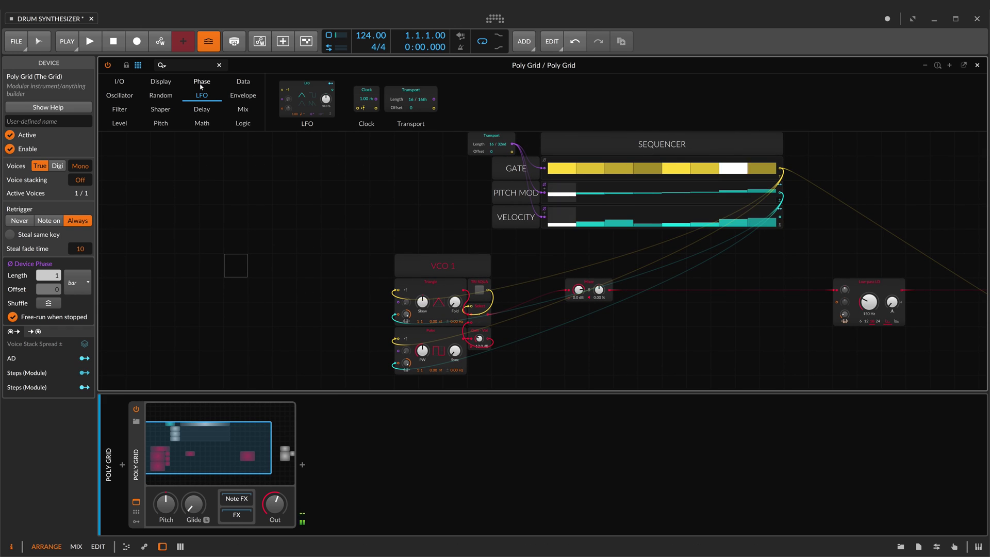
- Search the modules for "TO" and insert a Toggle before the pitch input of both the Triangle and Pulse oscillators
click(183, 65)
text(TO)
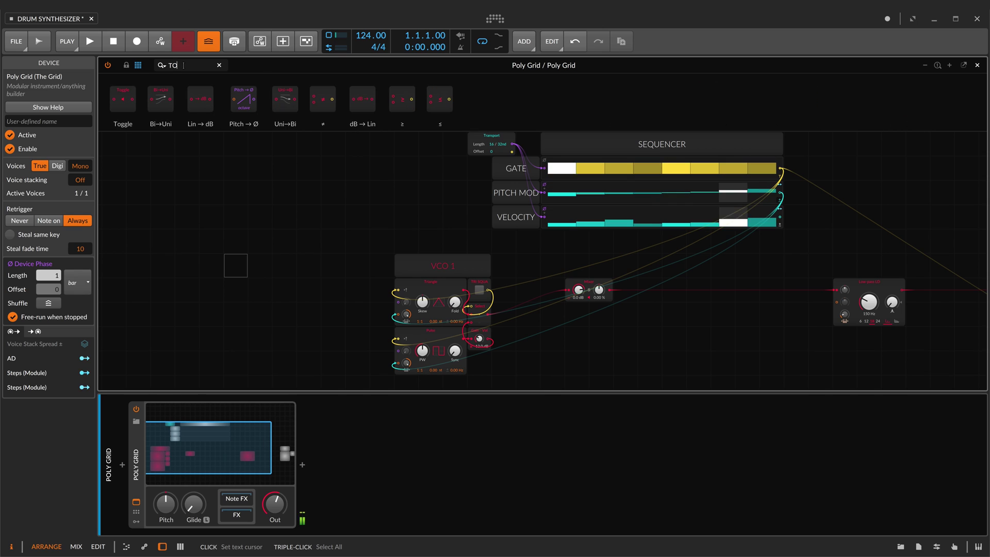
drag(355, 300, 398, 316)
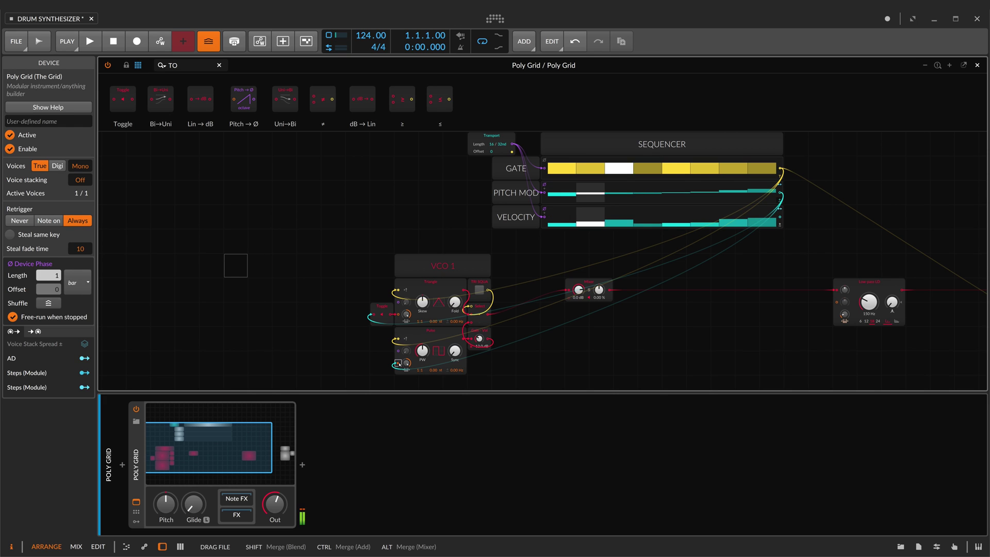
drag(398, 364, 398, 364)
- Delete the Pulse oscillator's Toggle, feed both oscillators' pitch inputs from the remaining Toggle, and move that Toggle away from the oscillators
scroll(505, 350, down, 2)
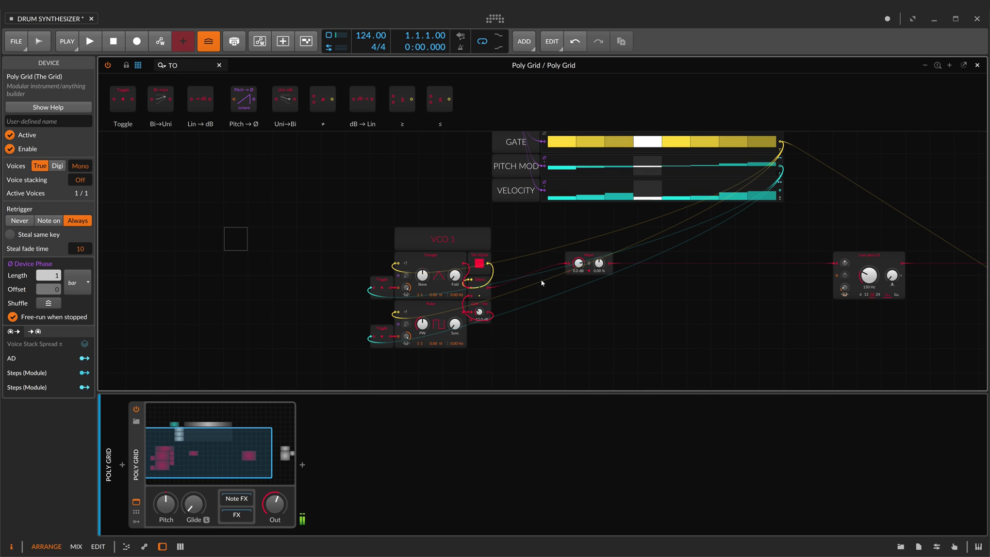
scroll(516, 284, up, 1)
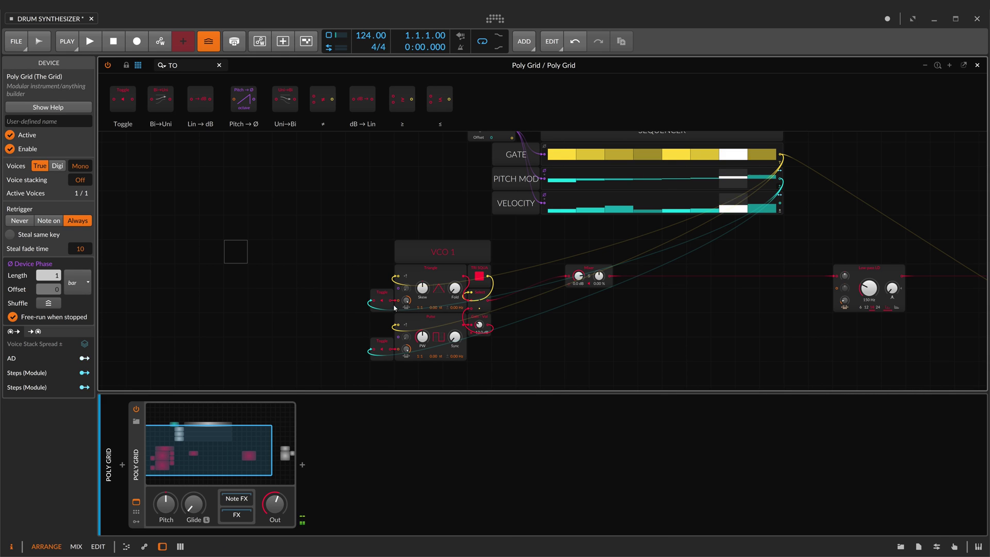
drag(386, 295, 313, 296)
click(388, 351)
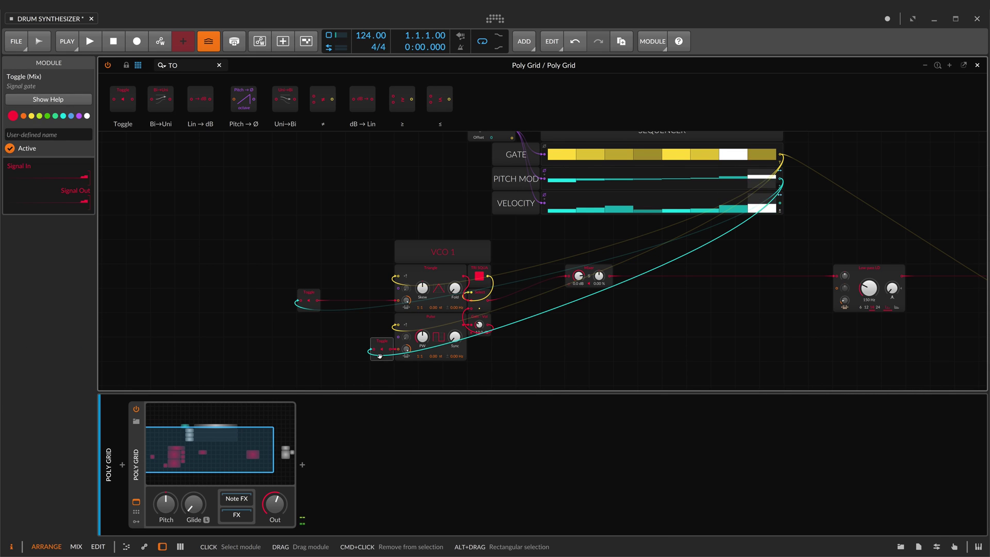
key(Delete)
click(319, 304)
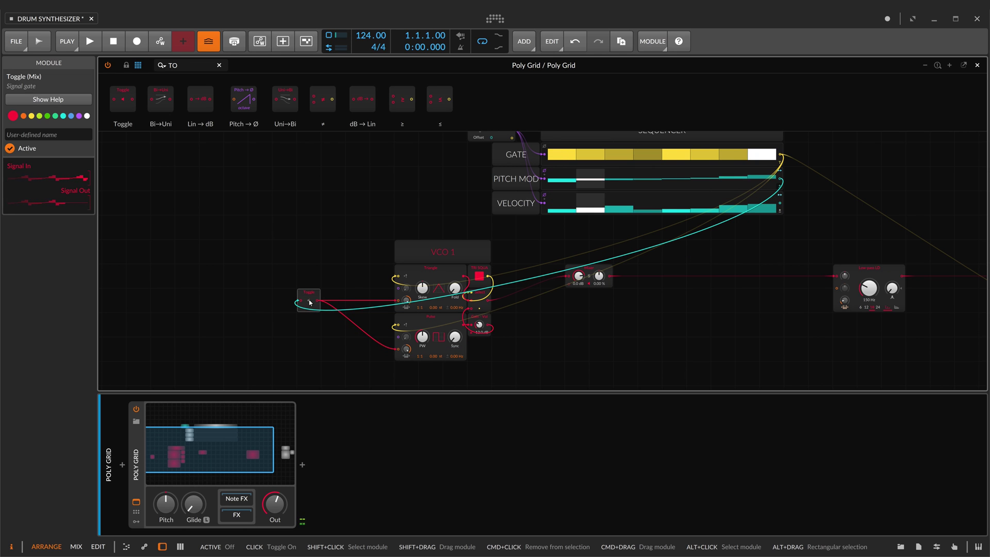
drag(309, 303, 261, 303)
- Insert a Bias at 0% and a Value Scaler ranging from 0% to 50% between the Toggle and the oscillators
click(120, 126)
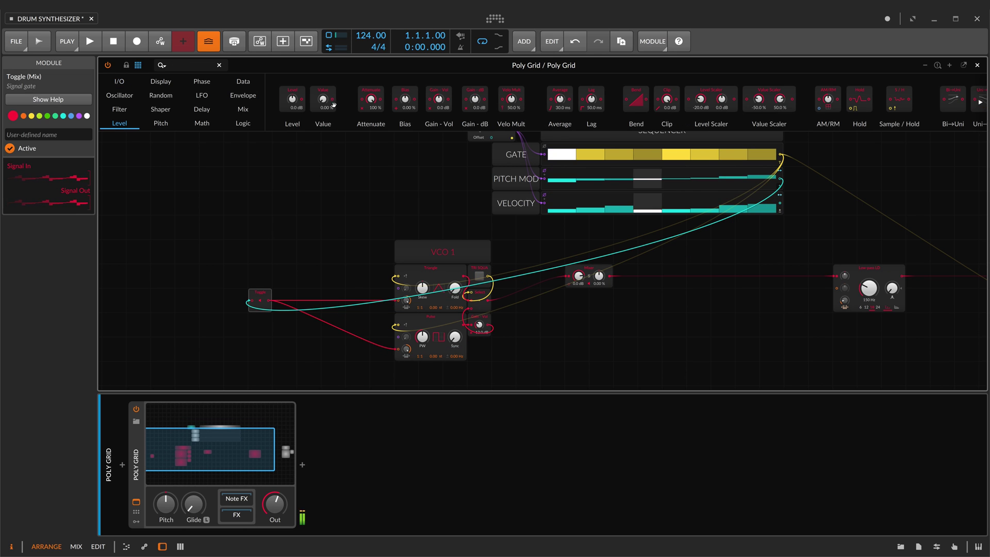
drag(404, 94, 299, 308)
click(301, 299)
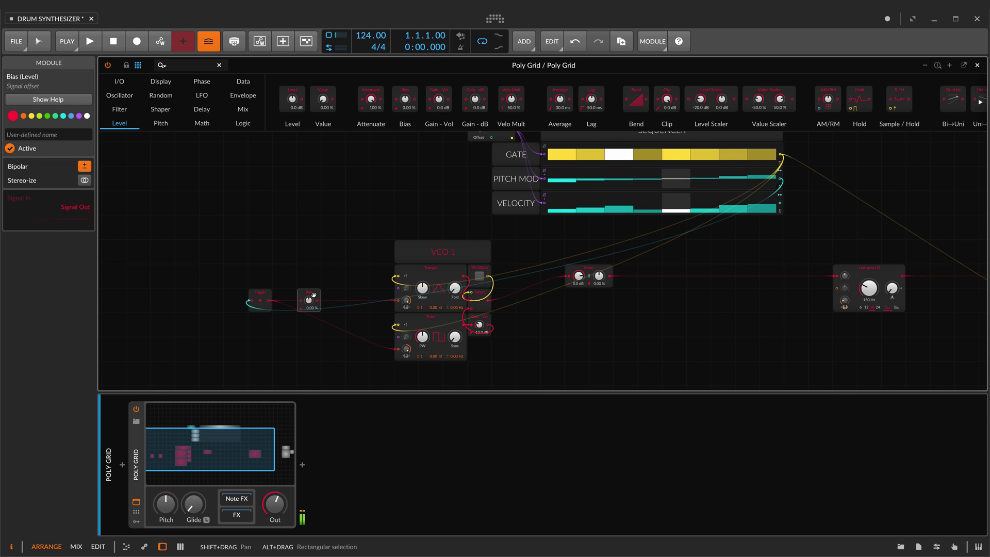
drag(268, 300, 273, 301)
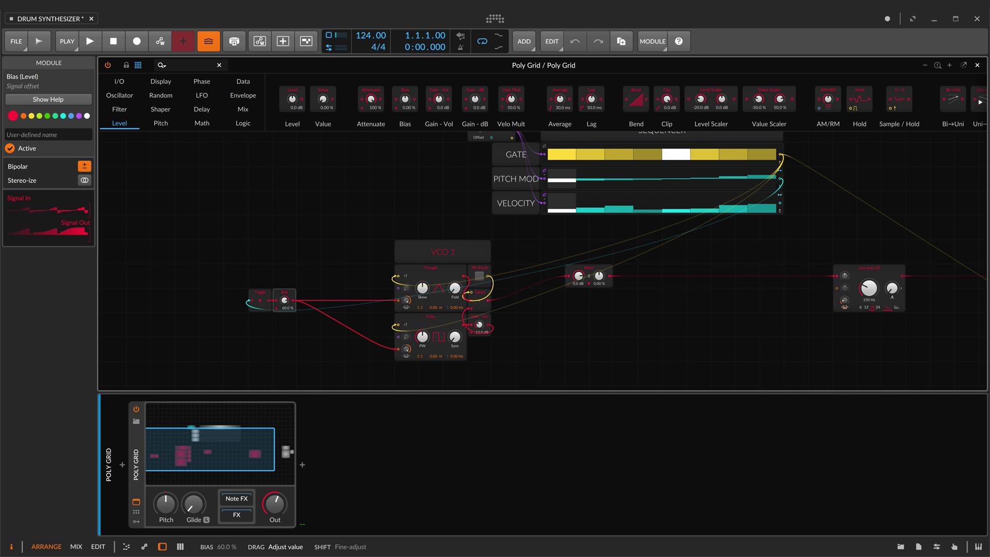
double_click(285, 302)
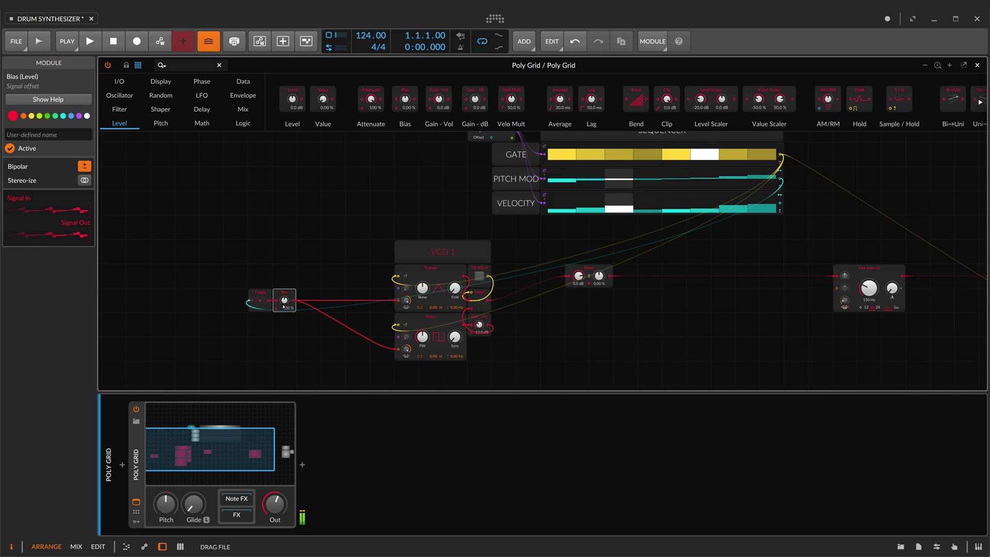
mouse_move(293, 301)
mouse_down()
mouse_move(311, 279)
mouse_move(284, 284)
mouse_up()
double_click(311, 301)
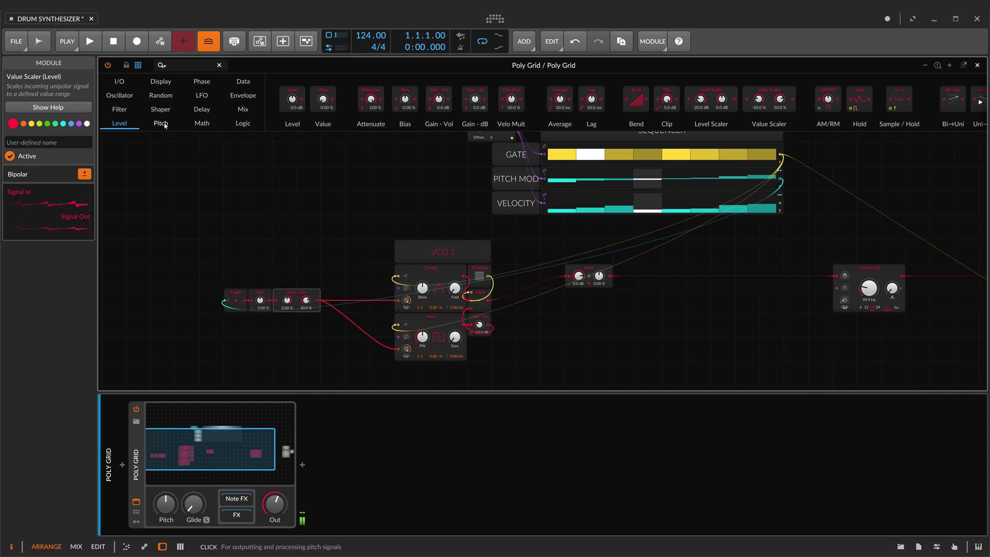
- Insert a Pitch Quantize between the Value Scaler and both oscillators' pitch inputs, lining up the pitch modules in one row
click(161, 124)
drag(505, 96, 225, 325)
drag(353, 298, 295, 299)
scroll(345, 281, down, 2)
scroll(347, 279, left, 1)
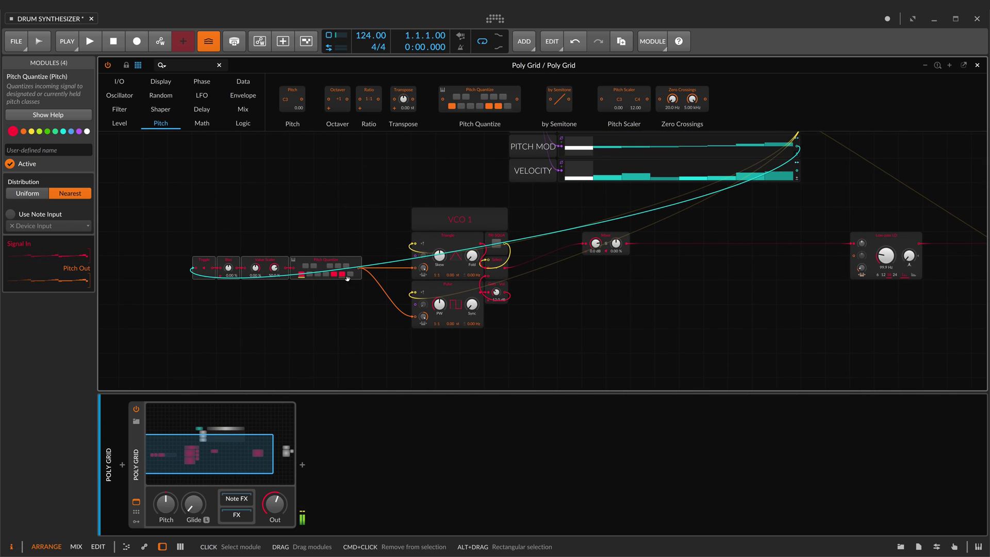
- Search the modules for "SEL" and insert a Select after the Pitch Quantize that chooses between the Value Scaler and Pitch Quantize outputs
text(sel)
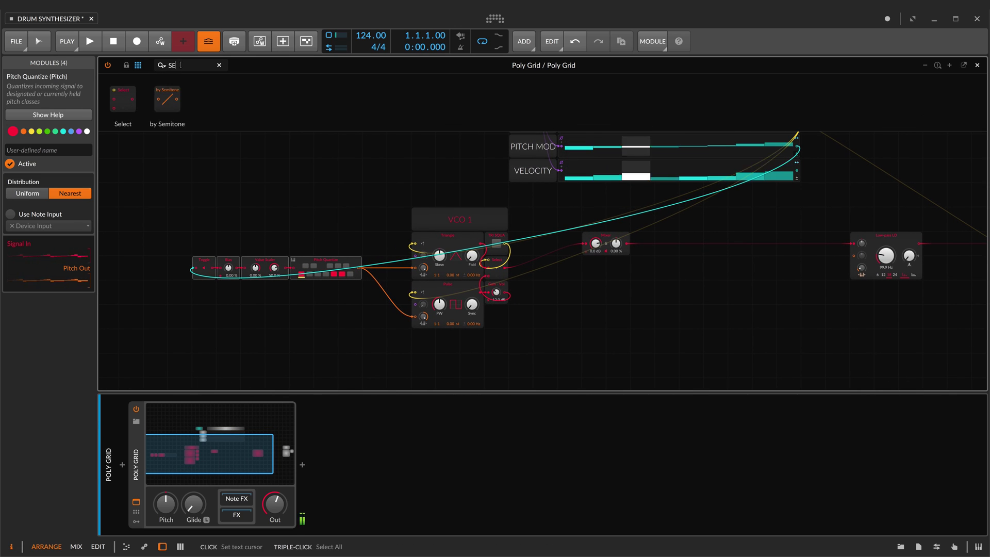
key(Return)
drag(285, 268, 415, 316)
drag(378, 249, 379, 274)
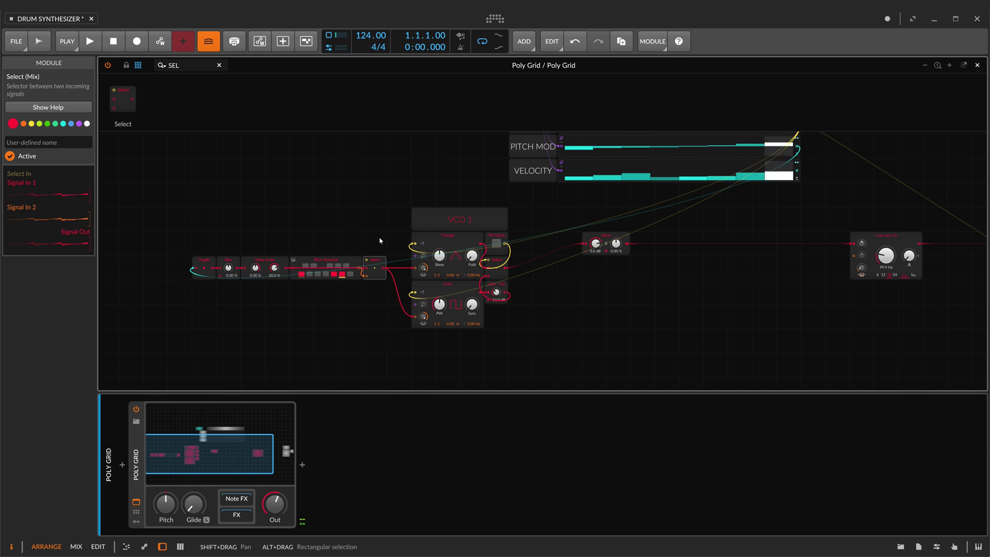
- Insert a Button that controls the Select's input choice and test it by switching it on and off
click(219, 65)
click(243, 123)
drag(297, 94, 354, 246)
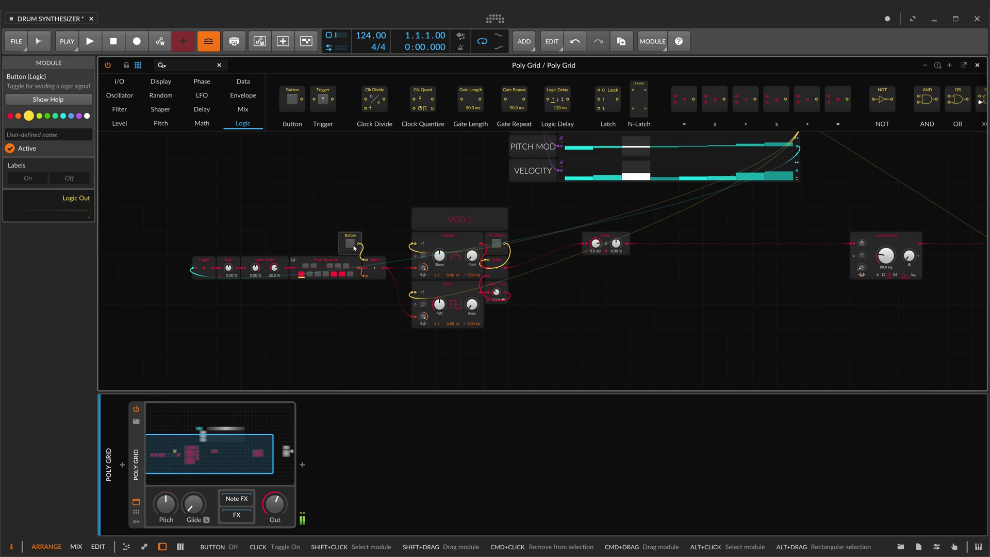
click(351, 244)
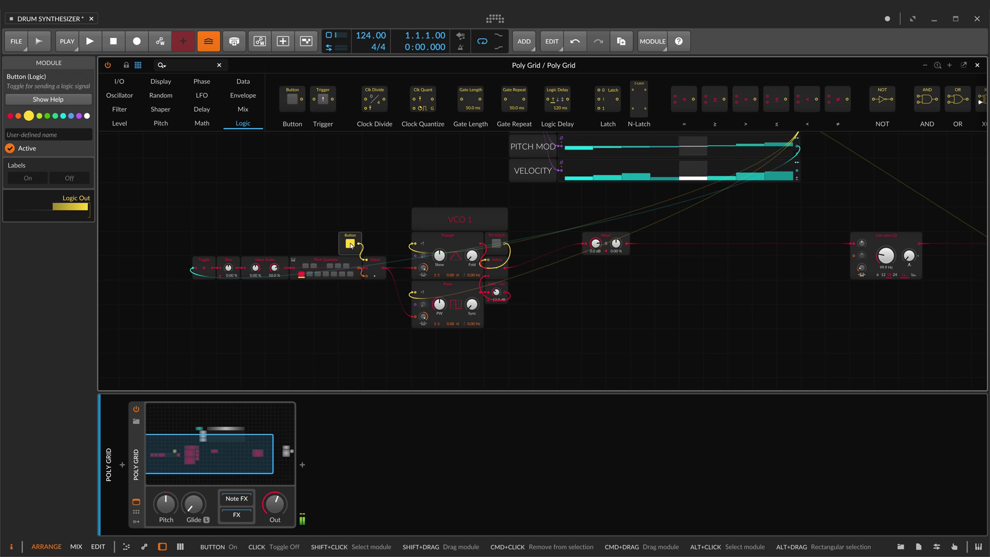
click(350, 244)
click(350, 243)
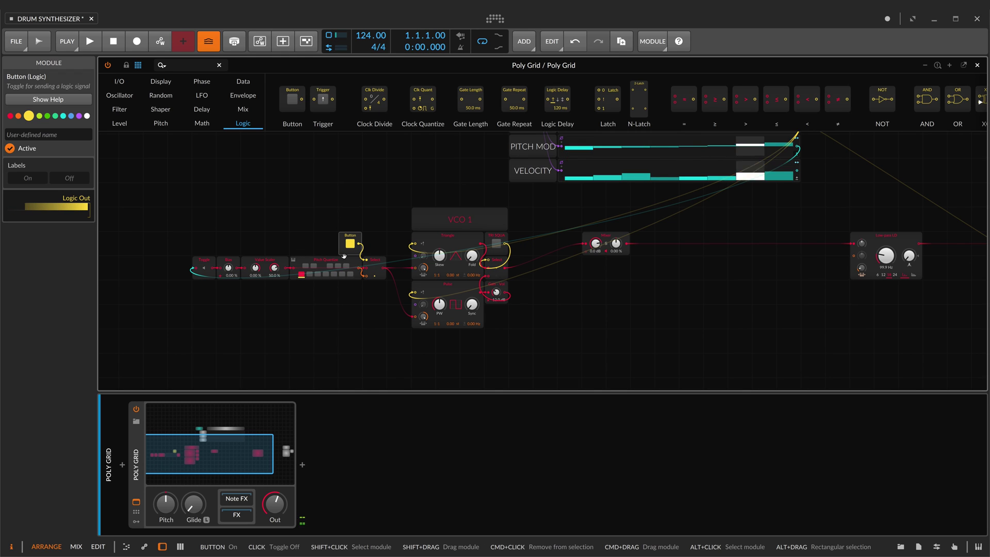
click(352, 244)
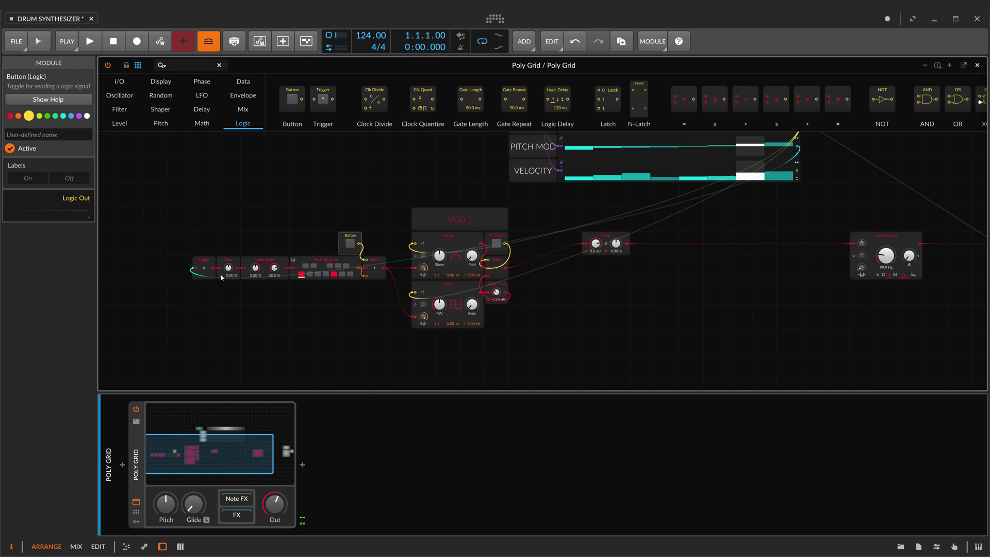
- Set the Bias to 19.3% and compare the pitch signals by toggling the Button, leaving it on
mouse_move(228, 267)
mouse_down()
mouse_move(229, 258)
mouse_move(229, 271)
mouse_up()
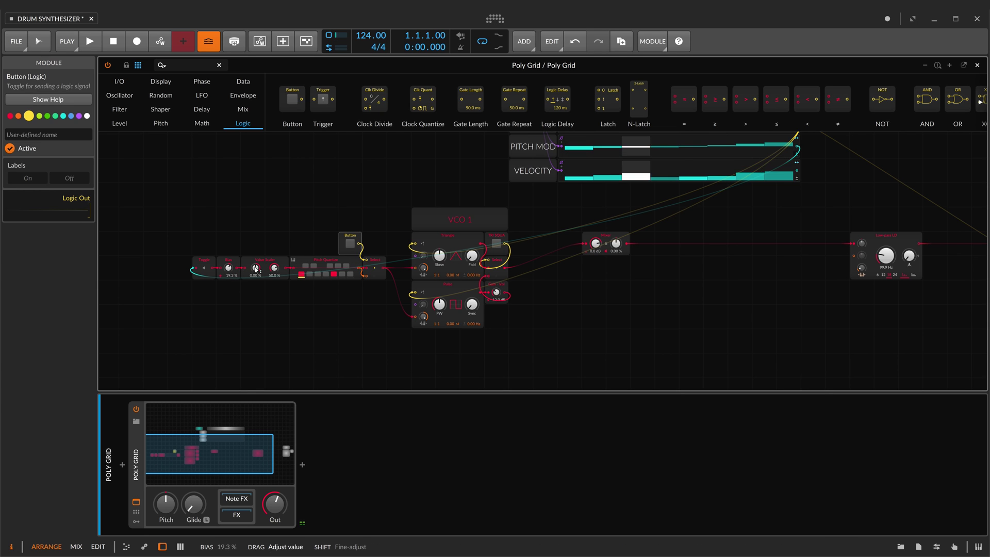
click(350, 248)
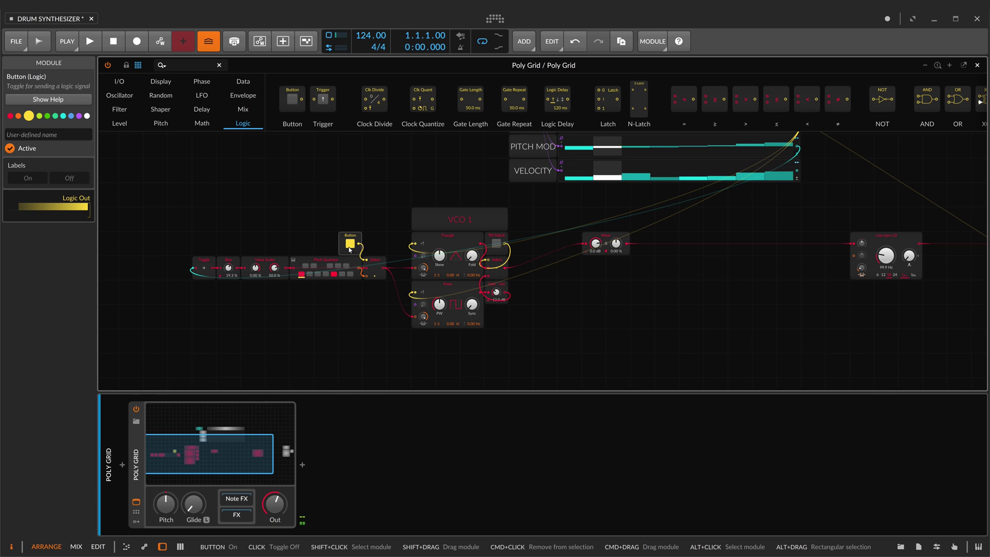
click(350, 248)
click(350, 248)
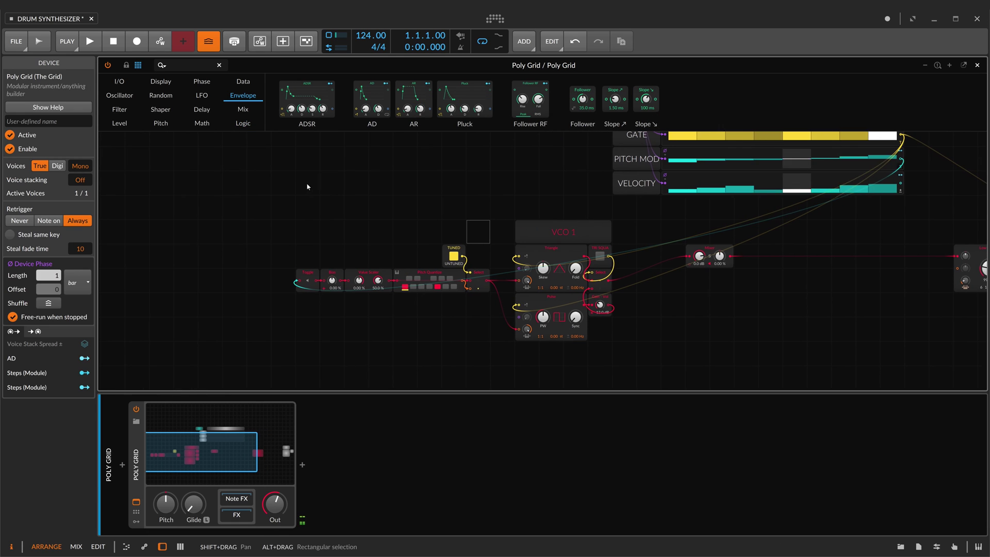
- Add an AD envelope ahead of the pitch modules with a label named "VCO EG" above it
drag(372, 103, 196, 269)
drag(252, 230, 220, 232)
click(30, 135)
key(BackSpace)
key(BackSpace)
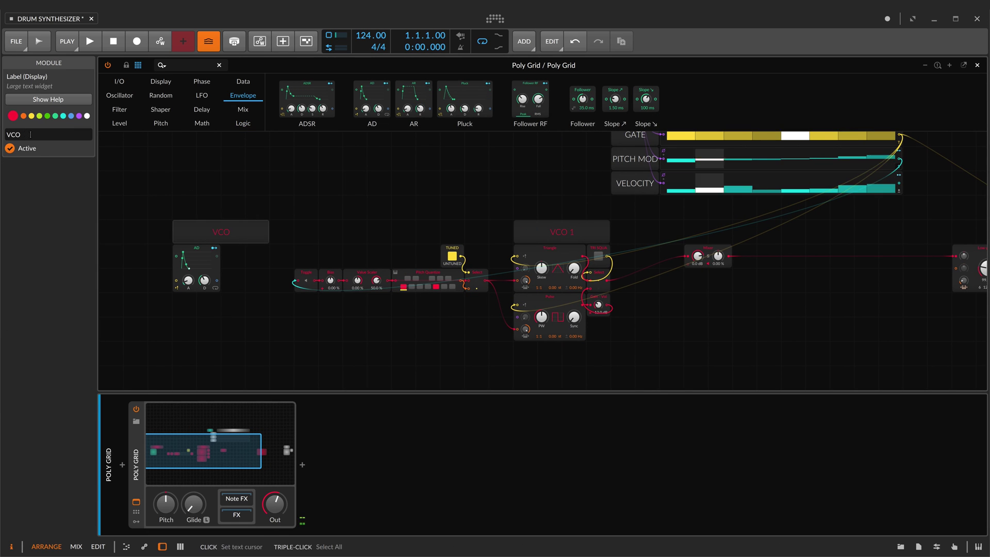
text(O EG)
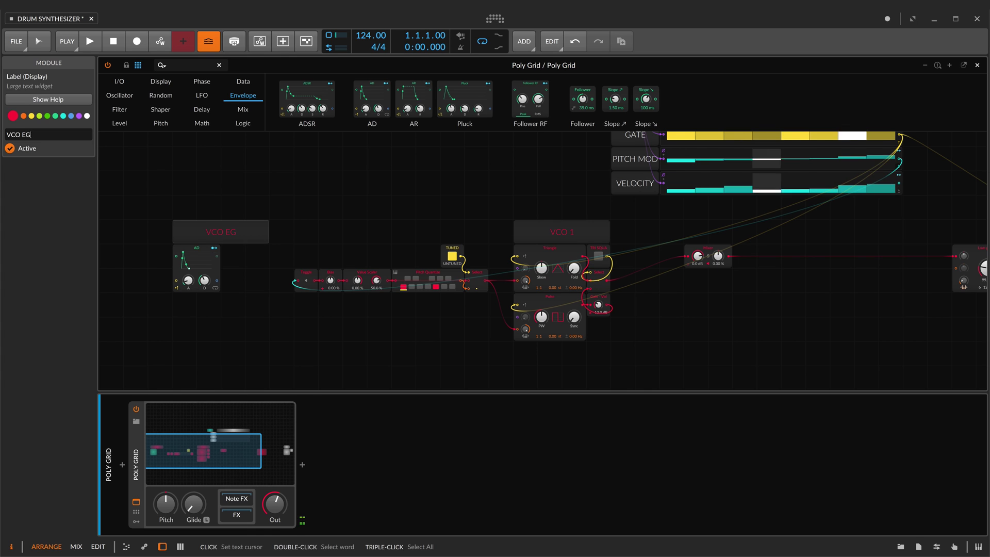
- Insert a Multiply after the VCO EG envelope, feeding its second input from the VELOCITY steps and the envelope's trigger from the gates
click(211, 266)
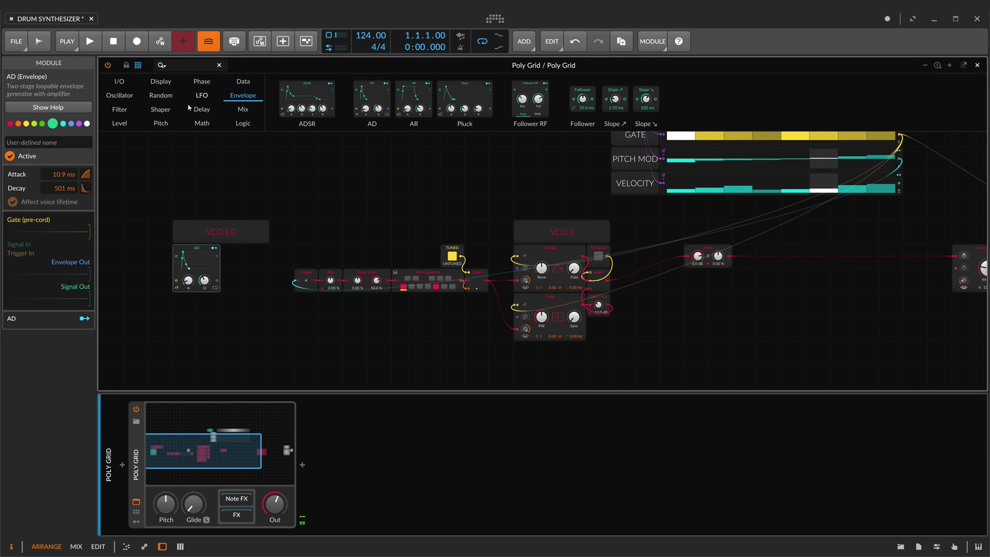
click(201, 123)
drag(403, 99, 228, 282)
scroll(876, 170, up, 1)
drag(899, 148, 900, 202)
- Add an Oscilloscope in Fast mode showing the VCO EG envelope output and the Multiply output
click(119, 82)
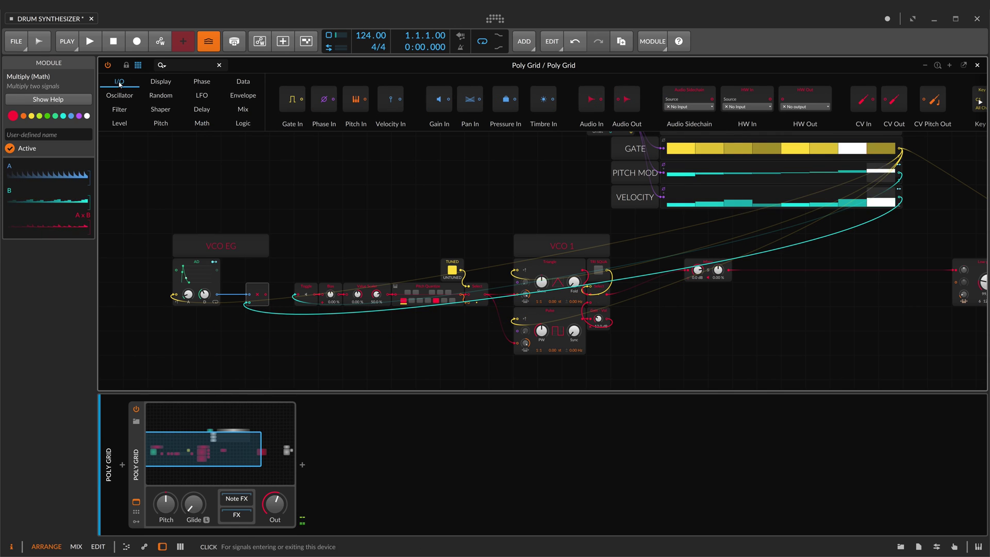
click(160, 81)
drag(514, 99, 318, 232)
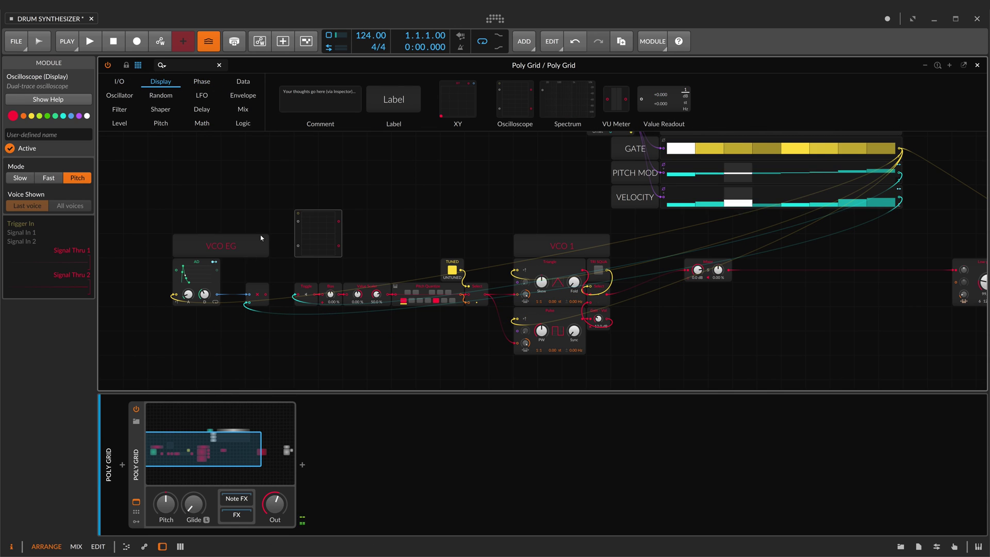
drag(217, 294, 297, 221)
drag(265, 293, 366, 253)
click(48, 178)
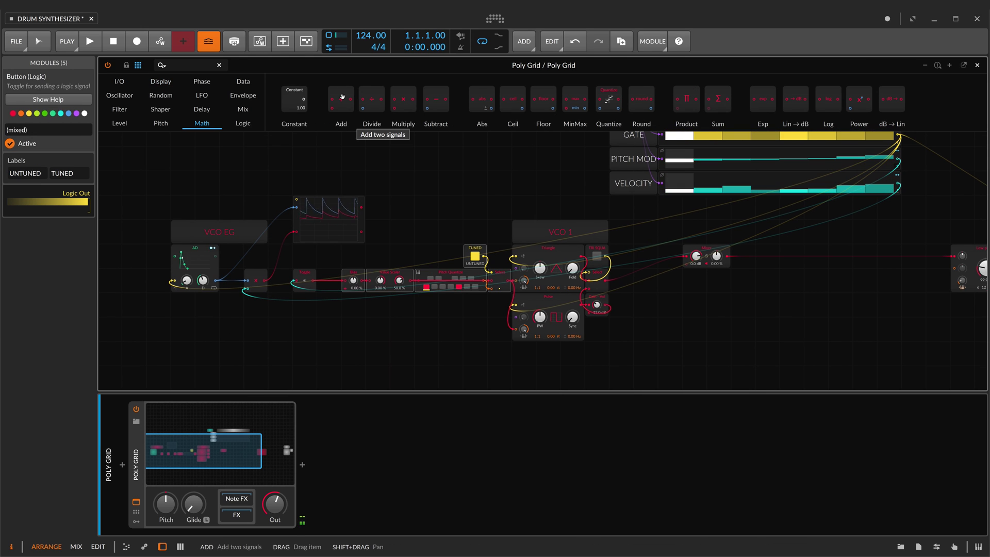
- Insert an Add between the Toggle and the Bias and connect the velocity Multiply's output to its second input
drag(342, 96, 343, 238)
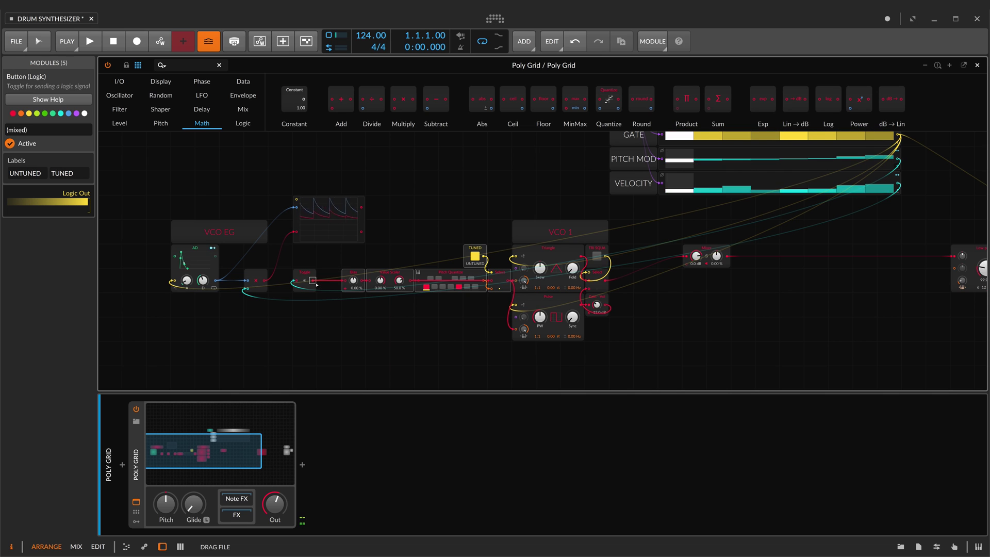
drag(316, 284, 316, 284)
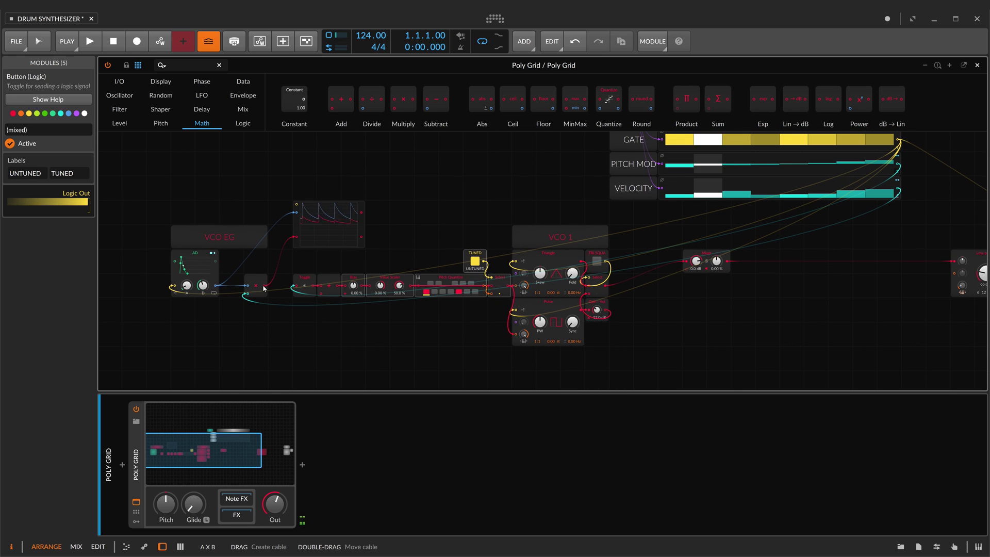
drag(303, 328, 321, 297)
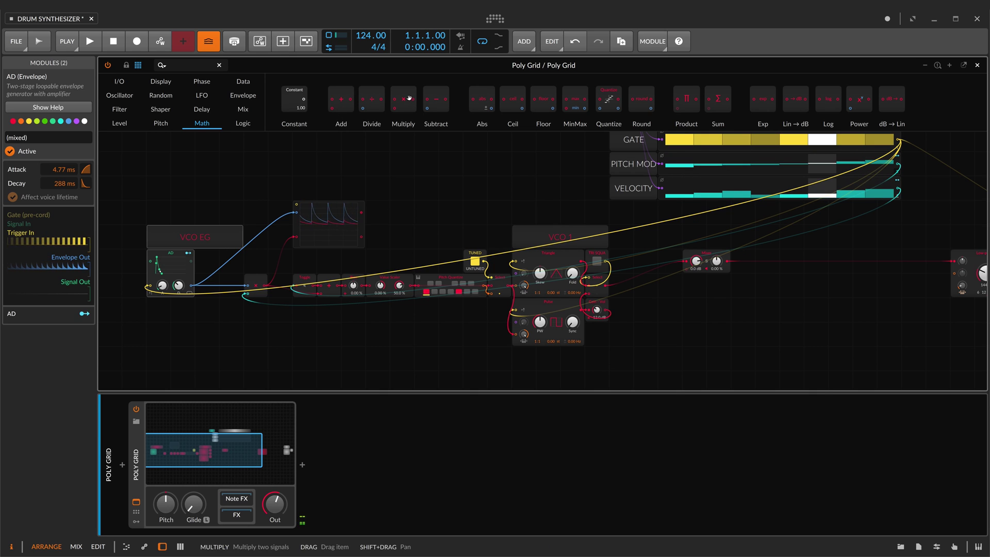
- Insert another Multiply, controlled by a new Bias, between the VCO EG envelope and the velocity Multiply, and route its output to the Oscilloscope
drag(409, 97, 199, 311)
click(118, 123)
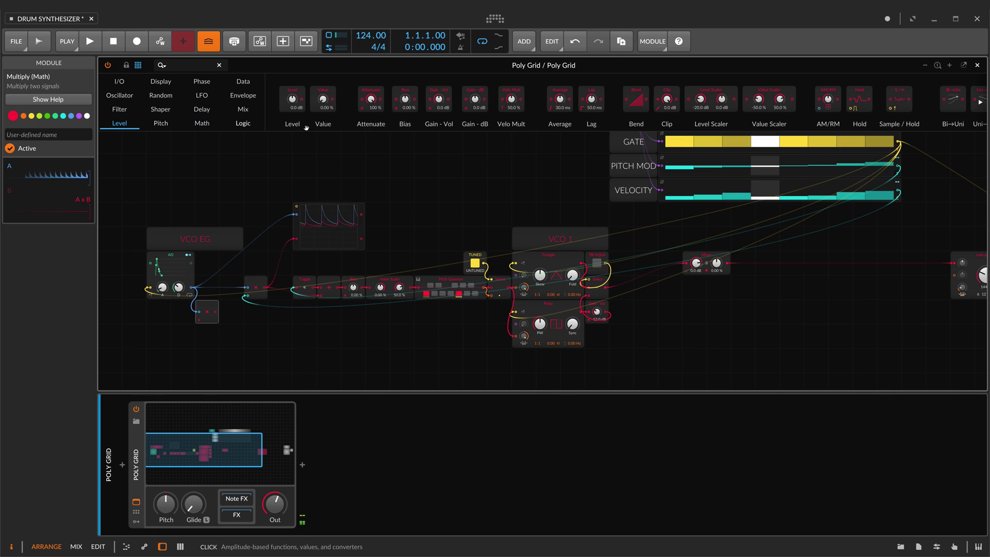
drag(405, 99, 247, 289)
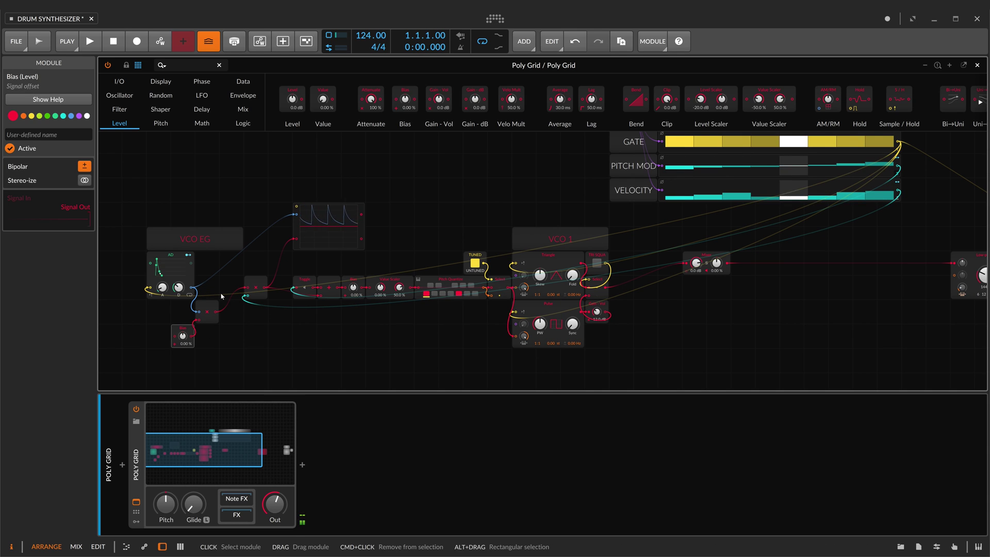
drag(292, 219, 217, 292)
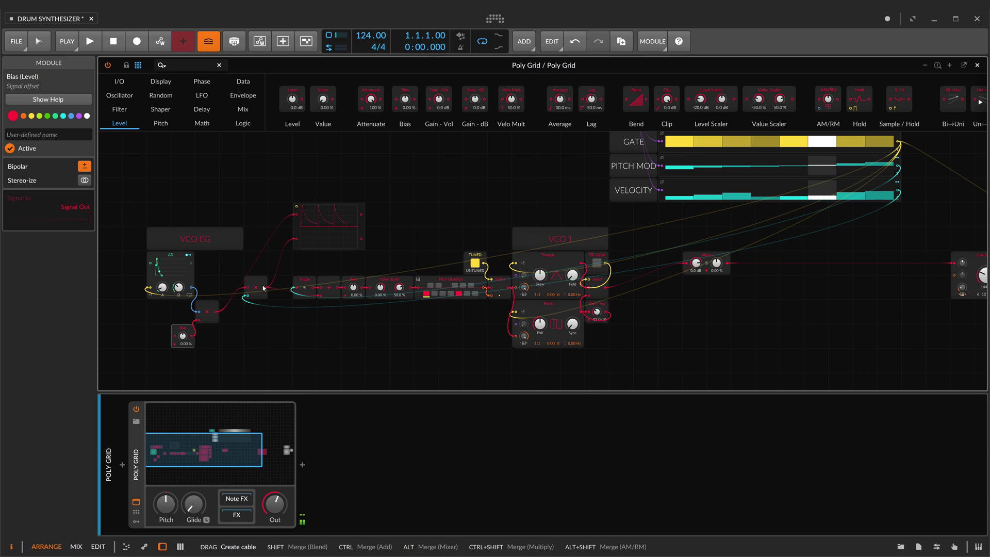
- Colour the new Multiply below the VCO EG envelope turquoise and set its Bias to 38.7%
click(196, 325)
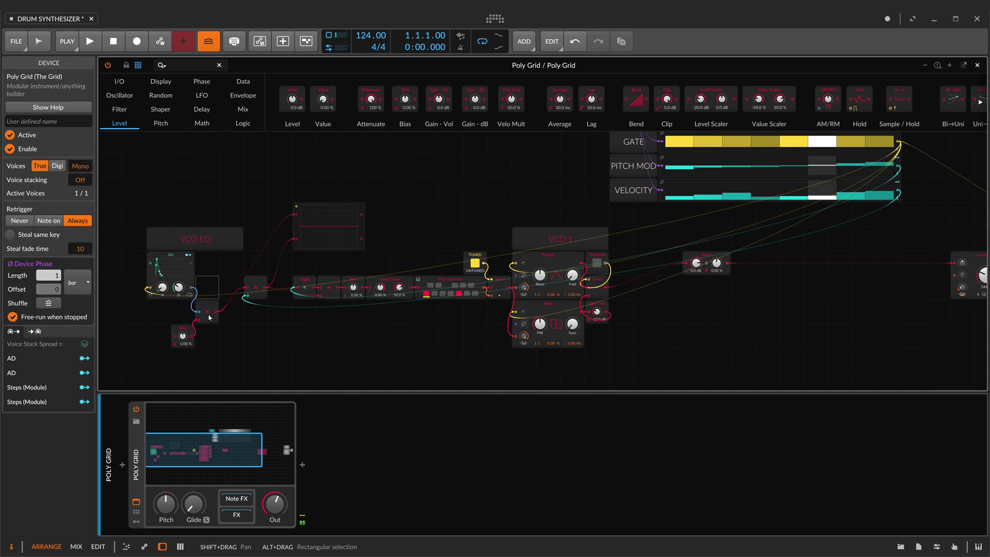
click(206, 311)
click(62, 116)
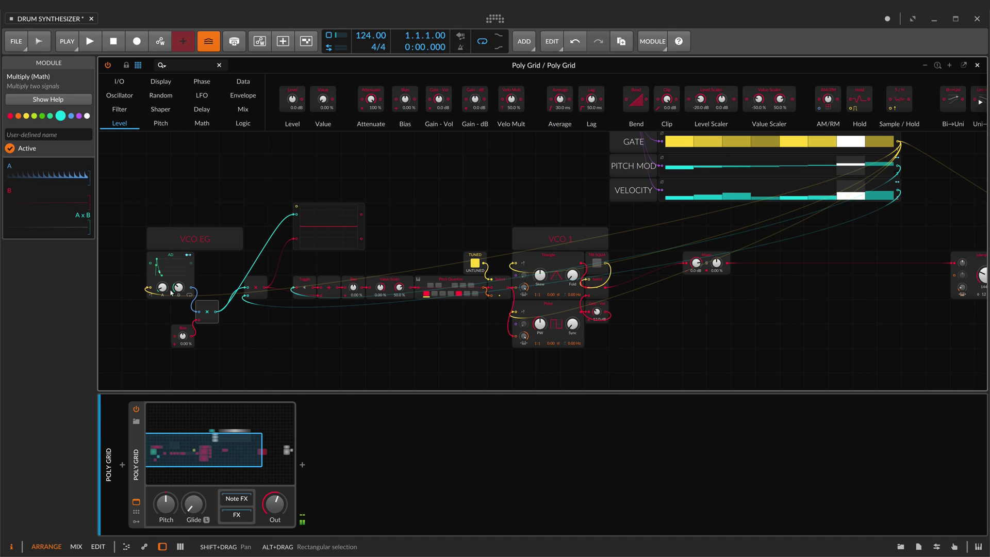
mouse_move(183, 336)
mouse_down()
mouse_move(183, 299)
mouse_move(182, 374)
mouse_move(182, 322)
mouse_up()
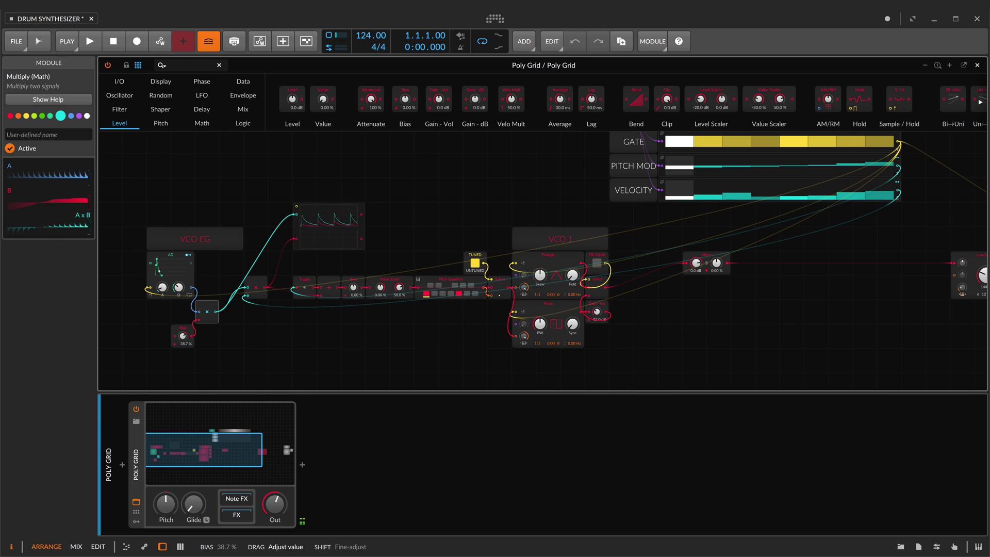
- Add a Comment beside the VCO EG's Multiply, name it ATTENUVERTER, and sweep the adjacent Bias
drag(321, 99, 206, 322)
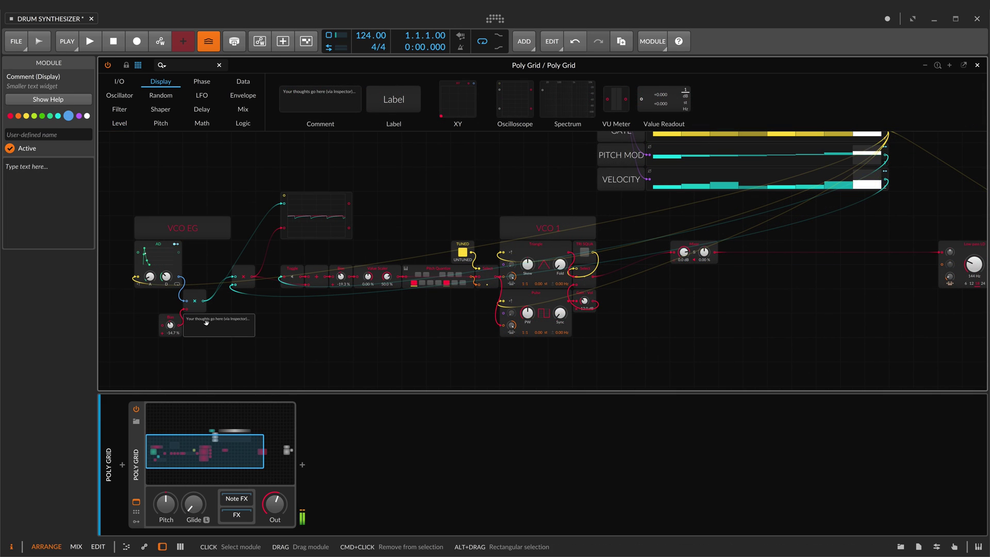
click(64, 133)
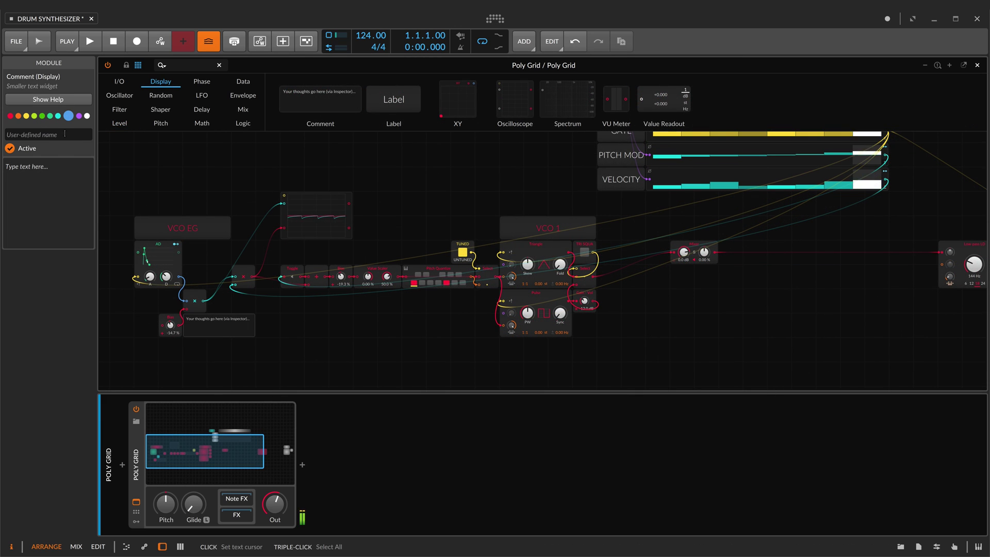
text(ATTENUVERTER)
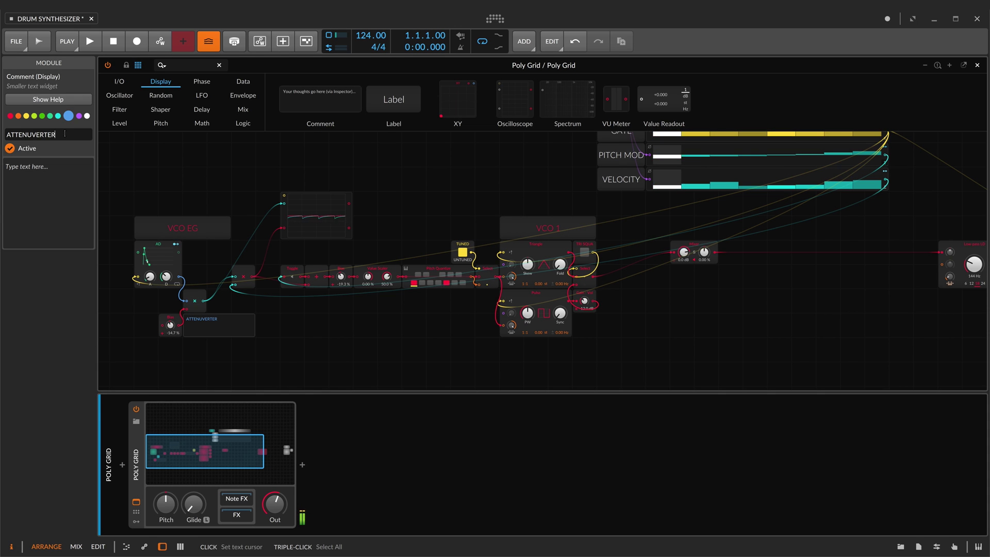
drag(170, 325, 171, 305)
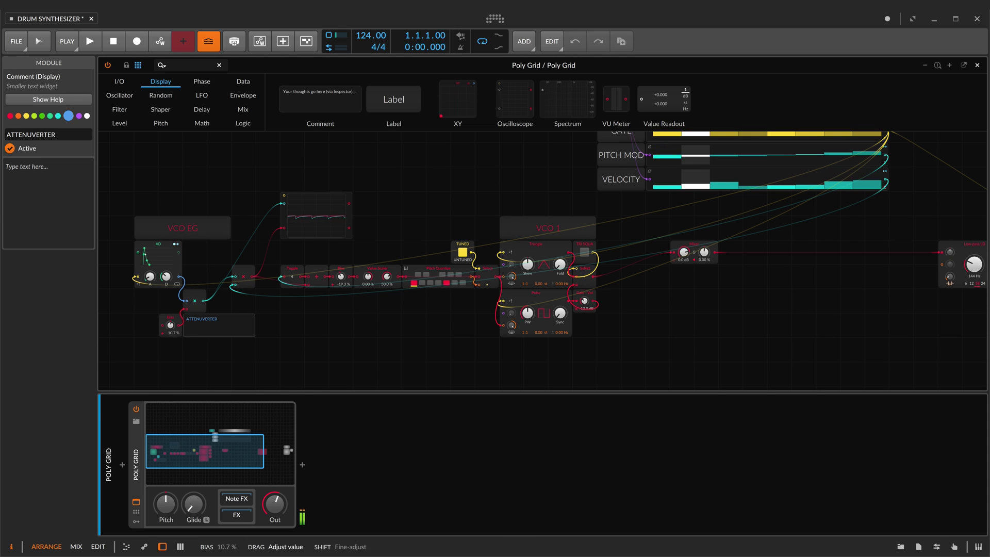
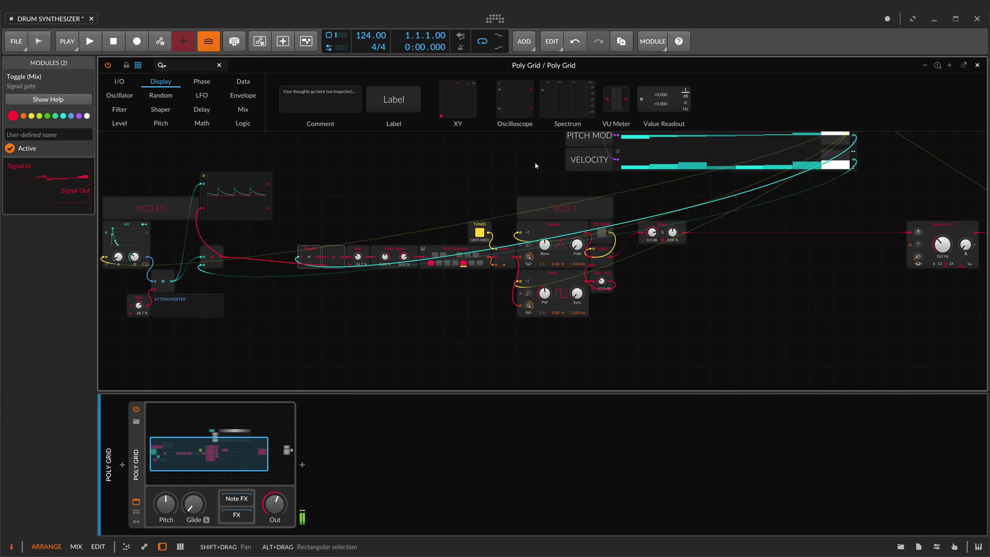
- Widen the VCO 1 label across the pitch modules and oscillators, and move the Mixer farther from the oscillators
click(518, 215)
drag(519, 210, 299, 210)
drag(391, 213, 707, 225)
scroll(756, 158, right, 4)
scroll(756, 158, up, 3)
scroll(785, 242, left, 1)
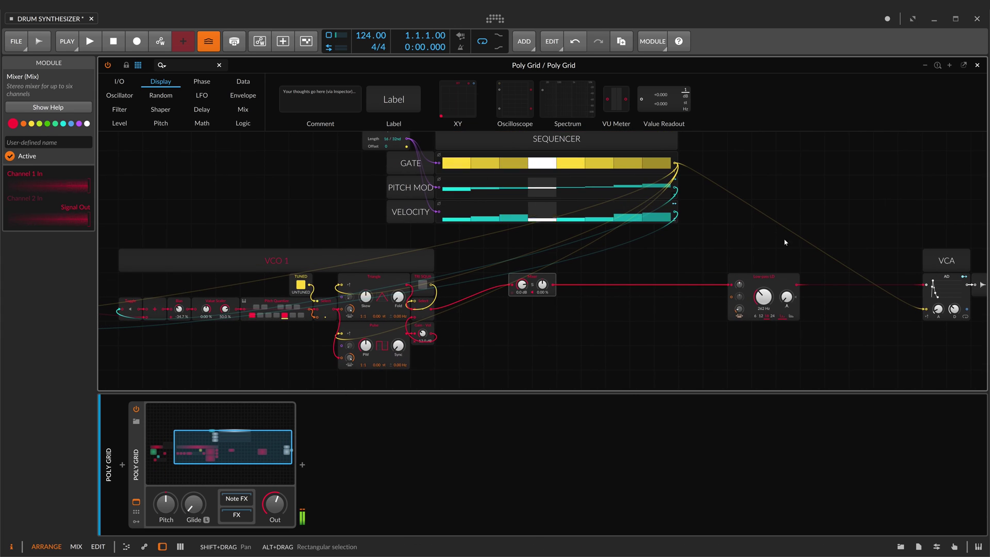
- Add an SVF filter directly below the Low-pass LD, set it to high-pass mode and connect the Mixer's output to its input
click(763, 278)
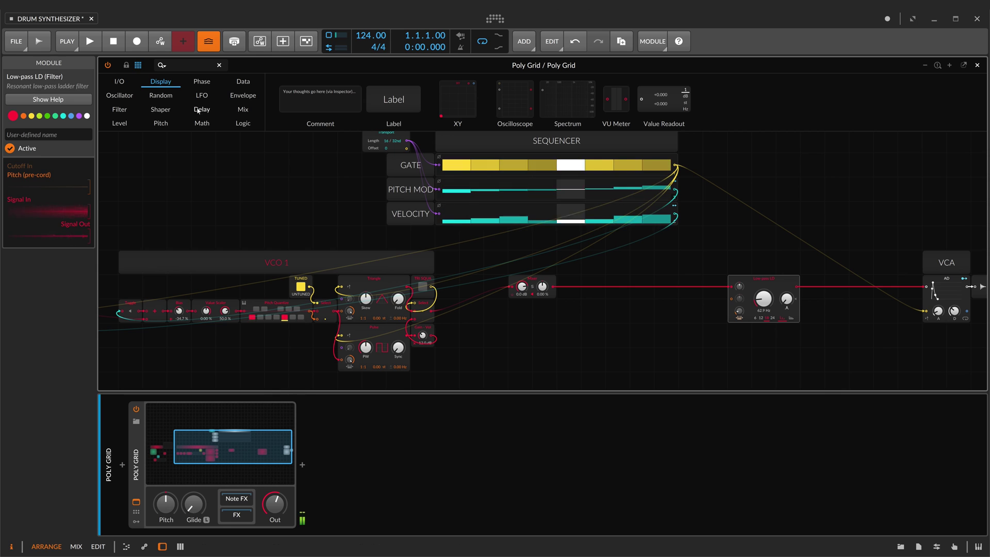
click(124, 110)
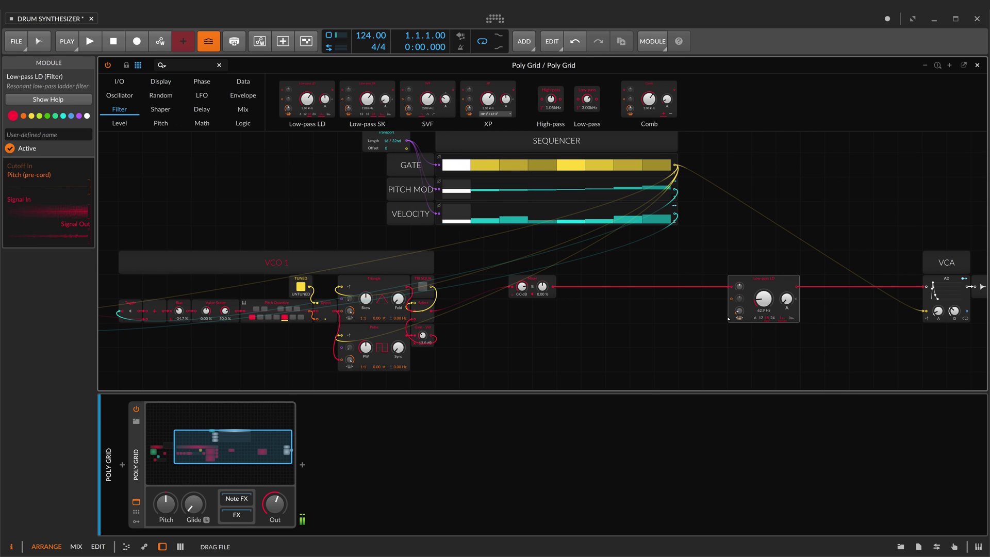
drag(728, 318, 754, 328)
click(772, 371)
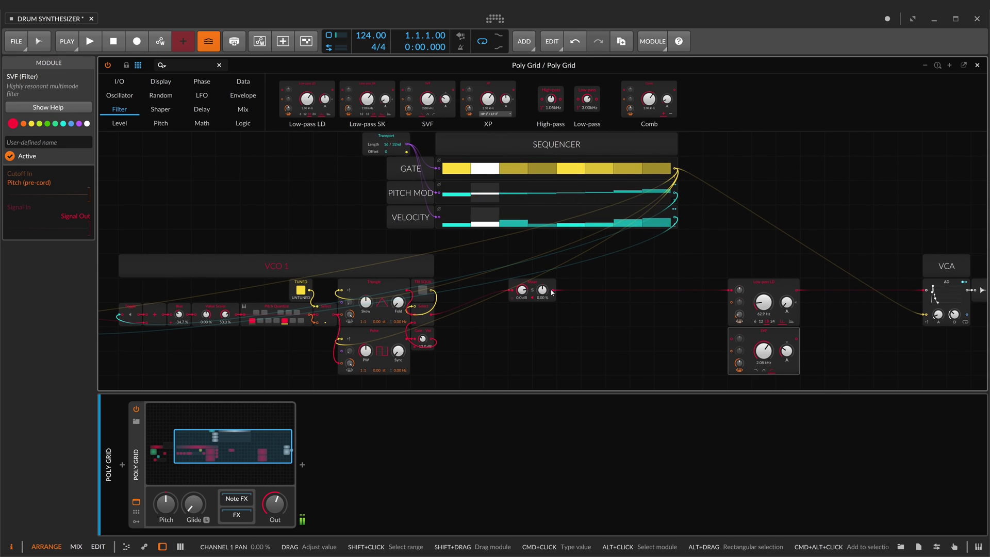
drag(553, 290, 731, 339)
scroll(812, 317, right, 3)
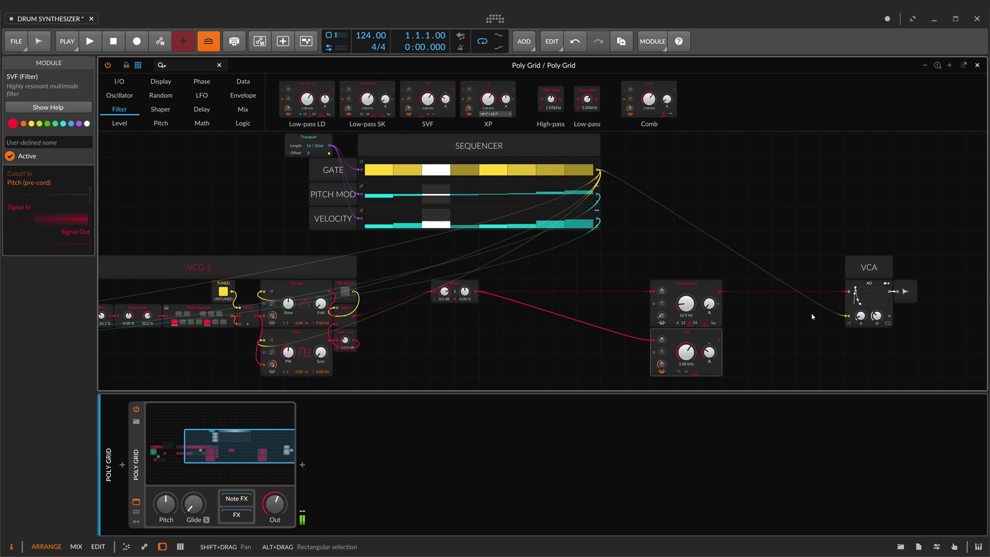
- Add a Select module after the Low-pass LD and connect the SVF's output to its second input
click(173, 66)
text(sel)
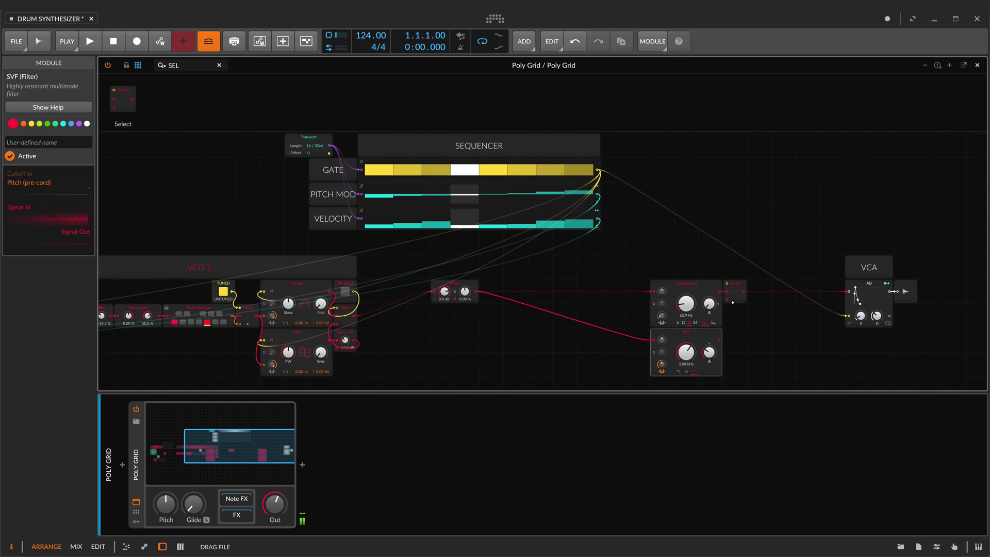
drag(719, 340, 727, 299)
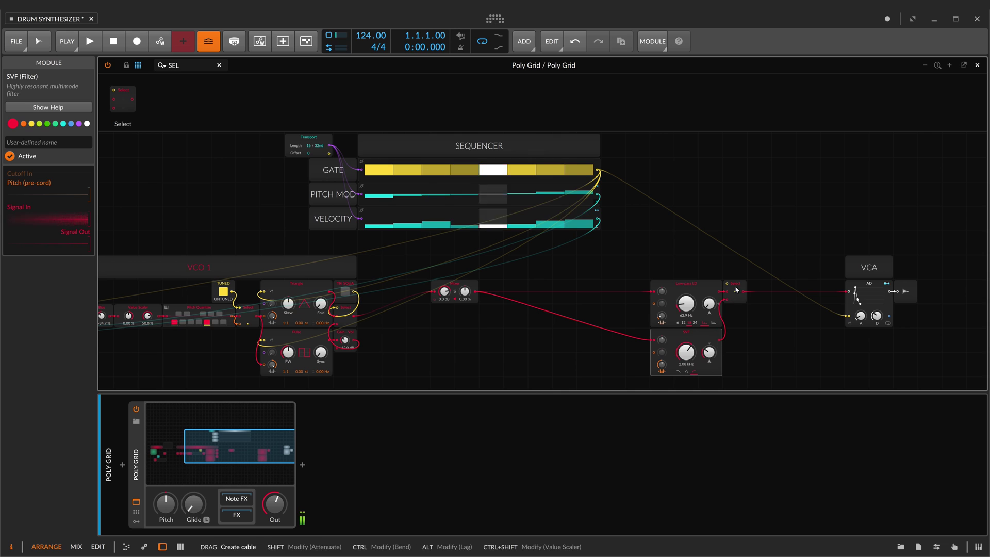
- Add a Button above the filters to control the Select, label its states LP and HP, and toggle it
click(219, 65)
click(242, 122)
drag(292, 99, 365, 164)
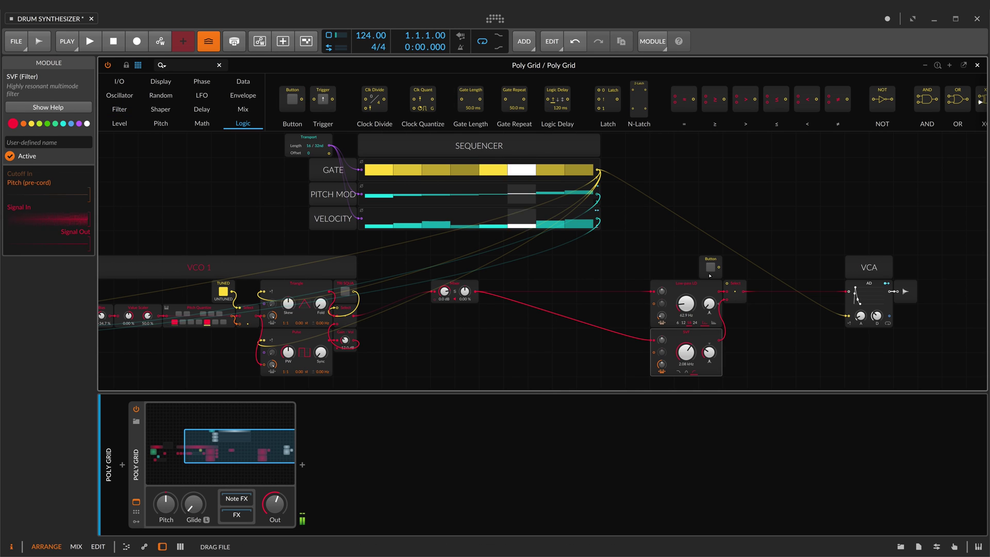
drag(719, 267, 727, 292)
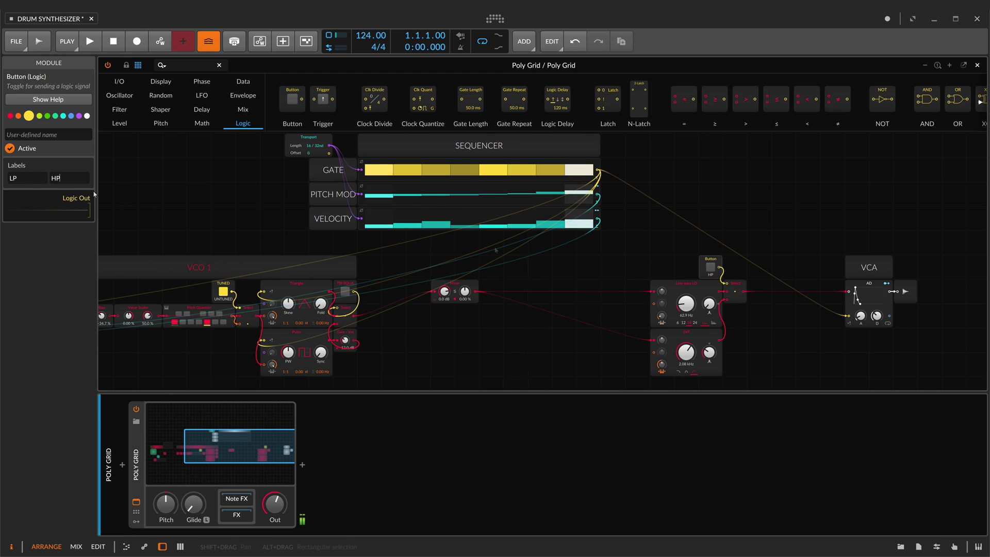
click(686, 227)
click(712, 269)
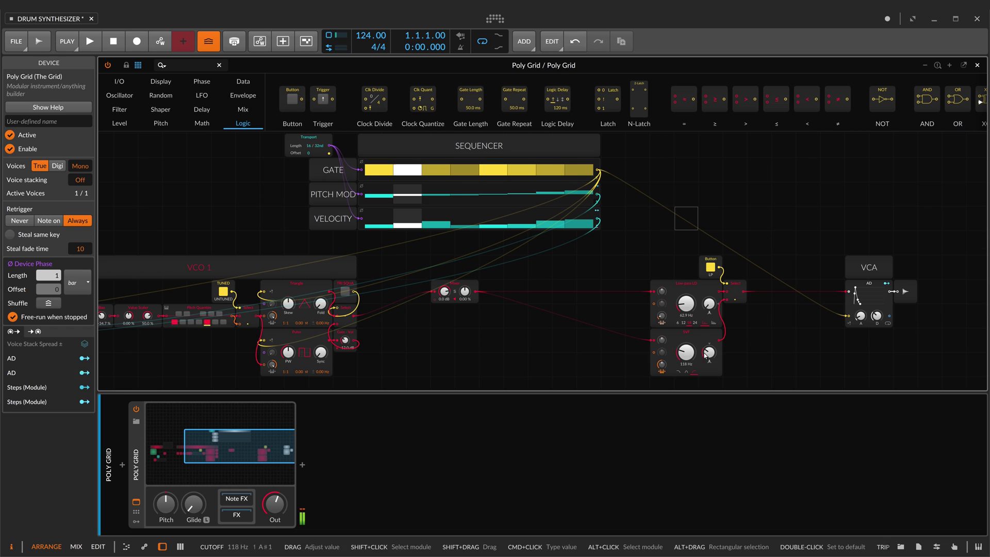
- Remove the SVF's keytracking and set the cutoffs to 164 Hz on the SVF and 47.1 Hz on the Low-pass LD
drag(705, 355, 661, 363)
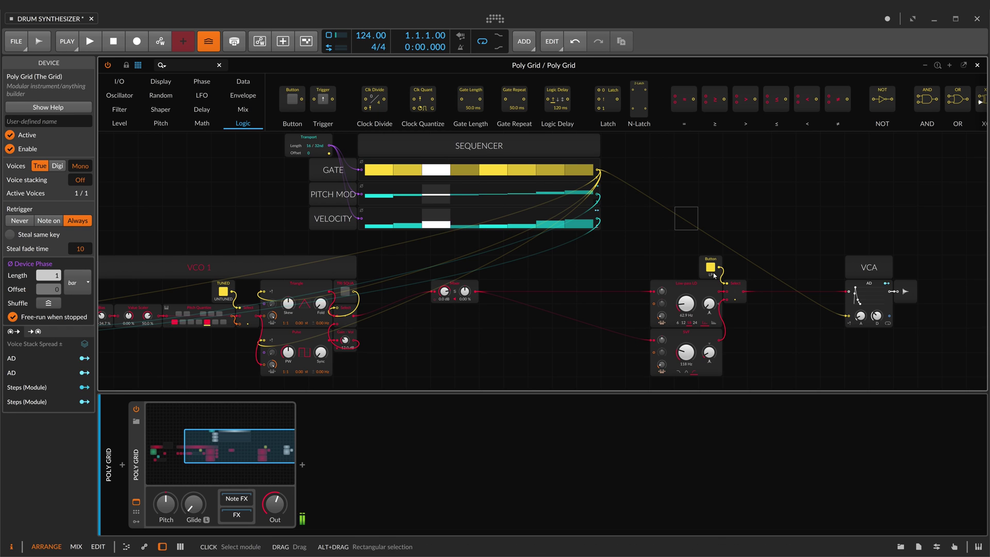
click(686, 283)
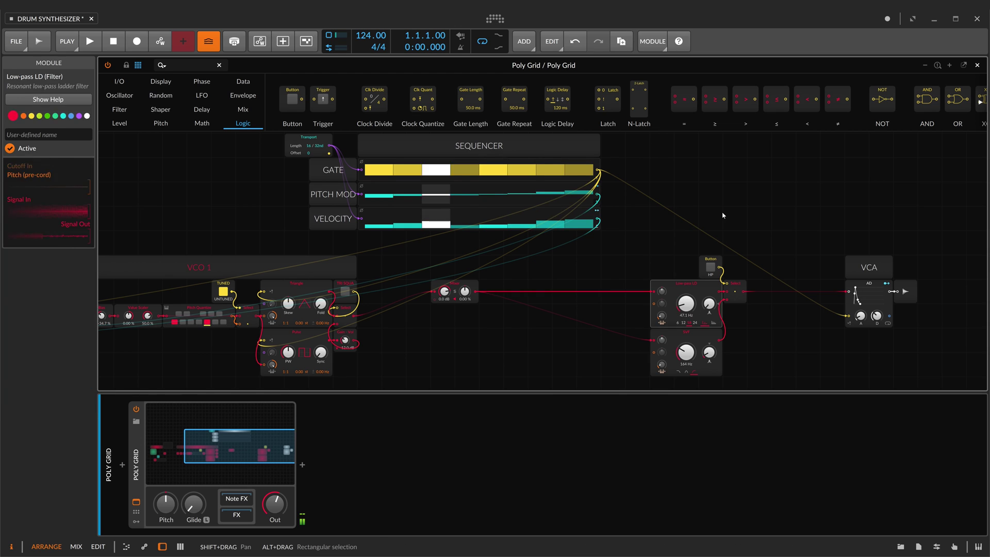
click(721, 215)
- Duplicate the SEQUENCER label above the filters, rename the copy VCF, shorten it and align it with the original
scroll(721, 215, up, 1)
alt+drag(591, 184, 881, 232)
click(3, 134)
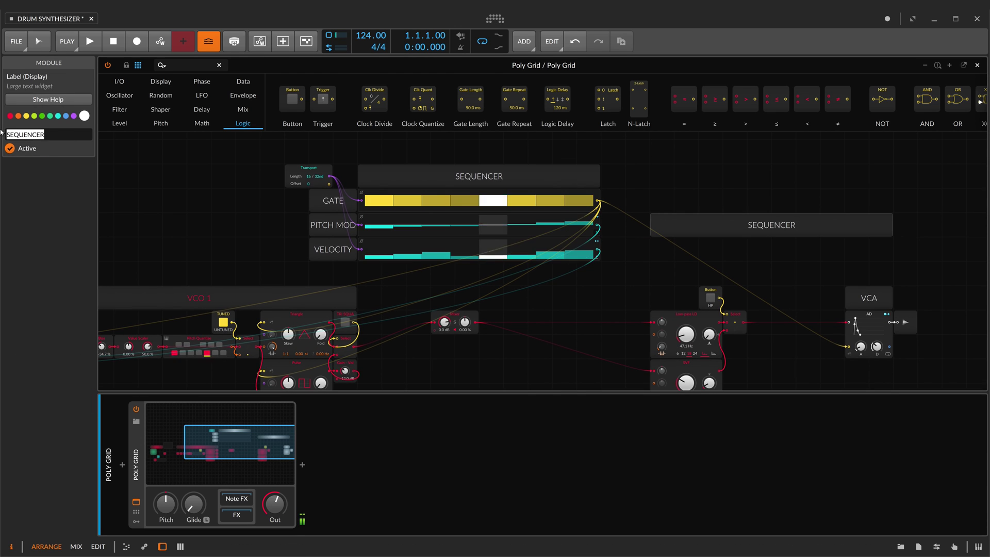
drag(708, 233, 733, 187)
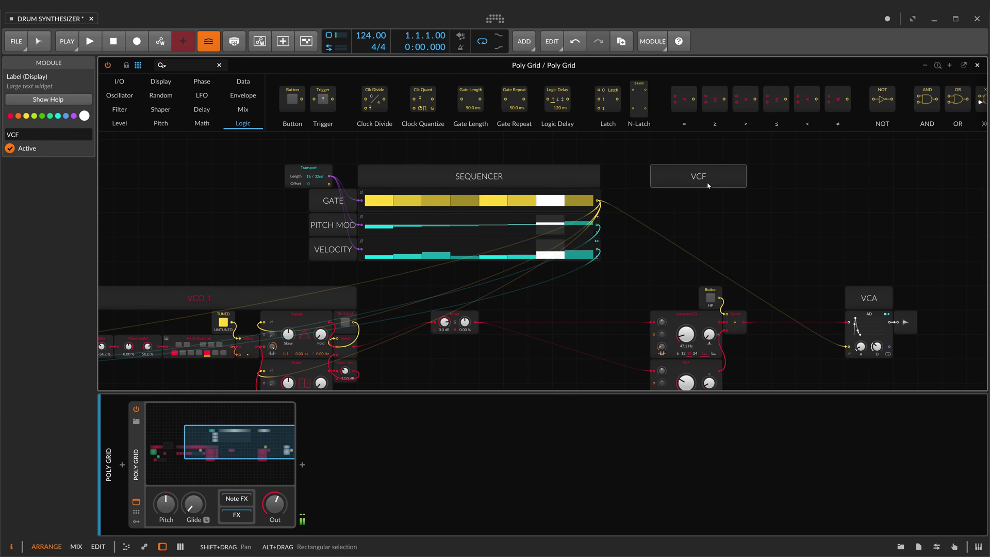
- Add an AD envelope below the VCF label and a Multiply combining its envelope output with the VELOCITY sequence
click(121, 109)
click(242, 96)
drag(371, 99, 698, 213)
click(201, 122)
drag(764, 216, 751, 232)
scroll(772, 260, down, 1)
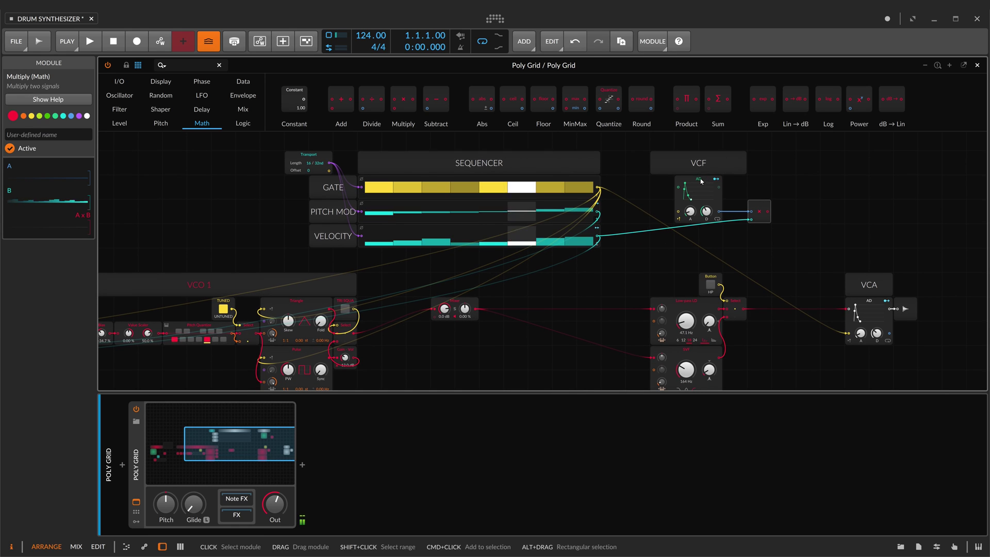
- Align the AD with the VCF label's left edge, connect GATE to its signal input and move the Multiply next to it
drag(699, 181, 675, 180)
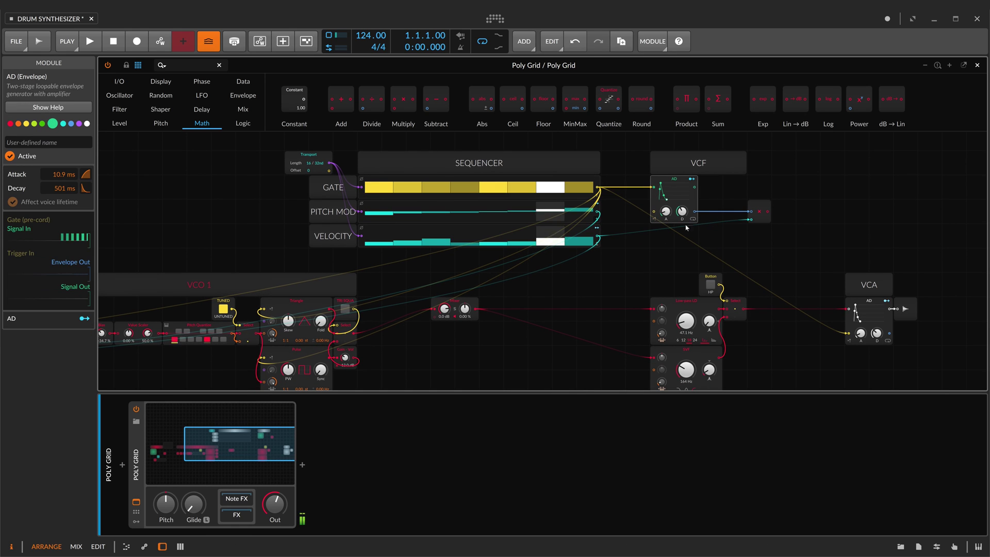
click(759, 211)
scroll(756, 240, up, 1)
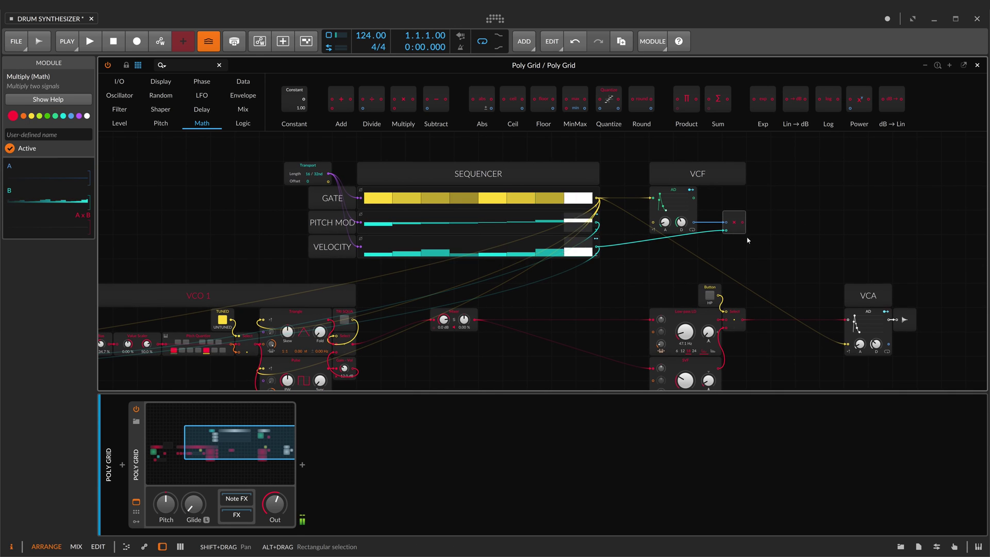
scroll(744, 225, down, 2)
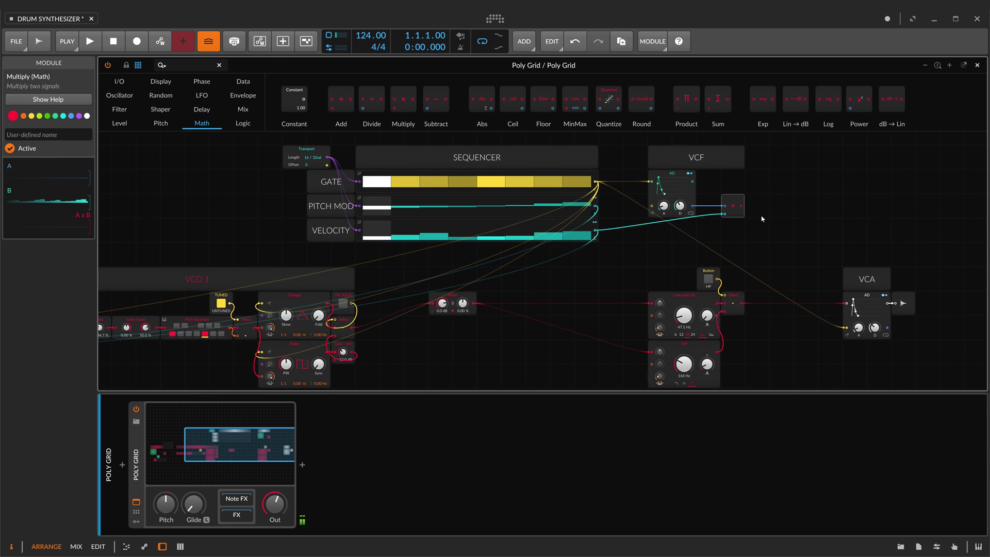
- Route the Multiply's output to both filters' cutoff modulation, raising the Low-pass LD's amount up to 120 st, and reconnect GATE to the AD's gate input
scroll(753, 206, down, 2)
drag(741, 187, 652, 347)
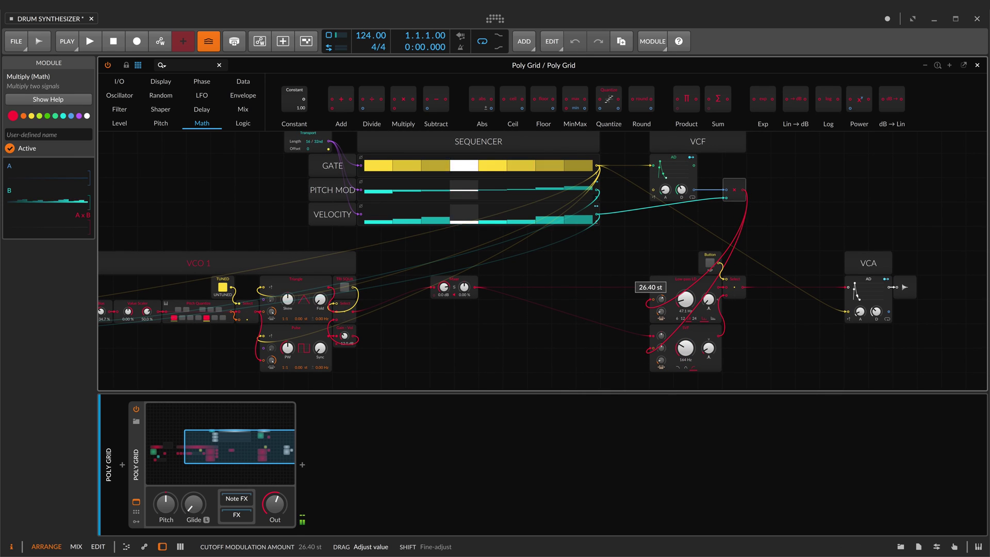
scroll(637, 182, up, 2)
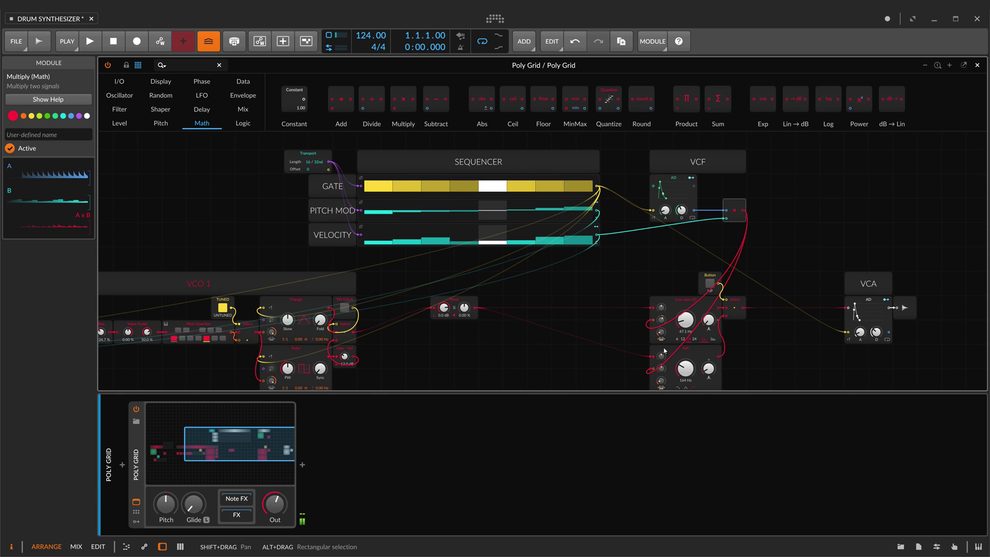
drag(661, 319, 662, 332)
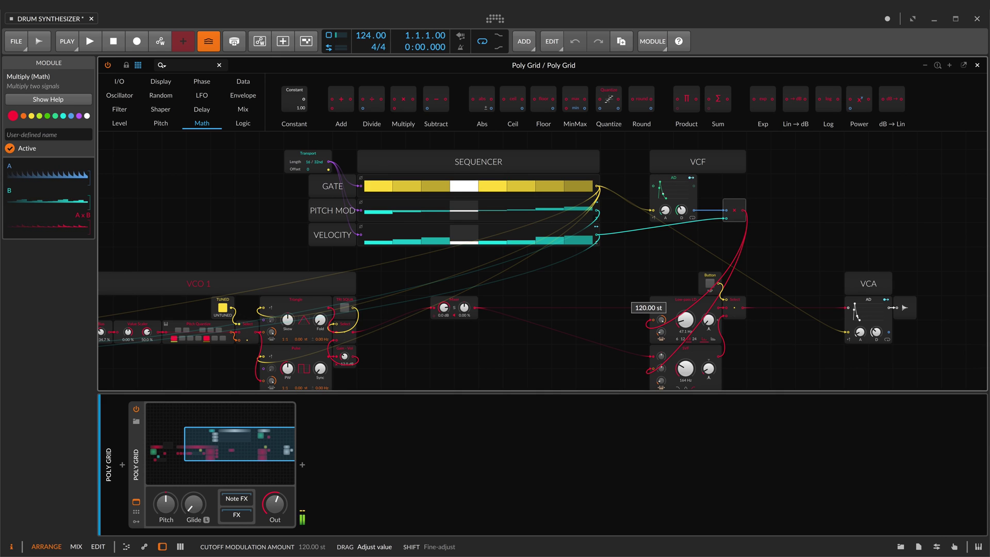
drag(661, 320, 661, 321)
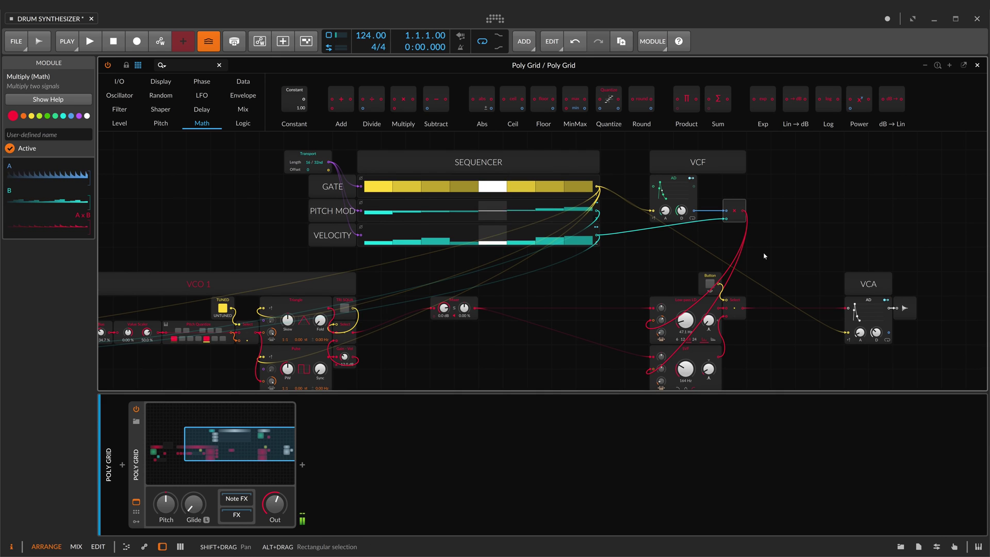
- Add an Oscilloscope beside the VCF label showing the AD envelope and the Multiply output, and adjust the AD's decay
scroll(765, 256, up, 1)
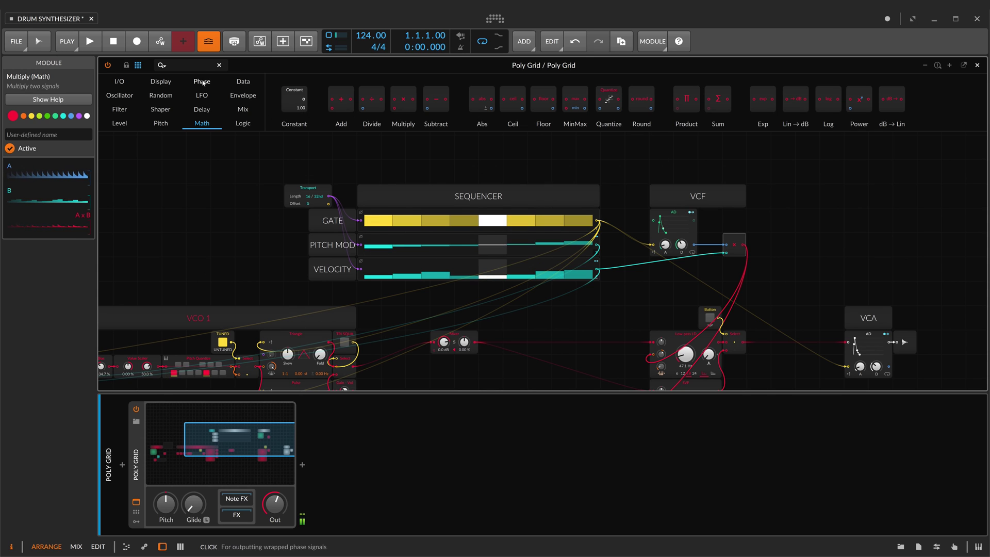
click(160, 81)
drag(524, 122, 779, 206)
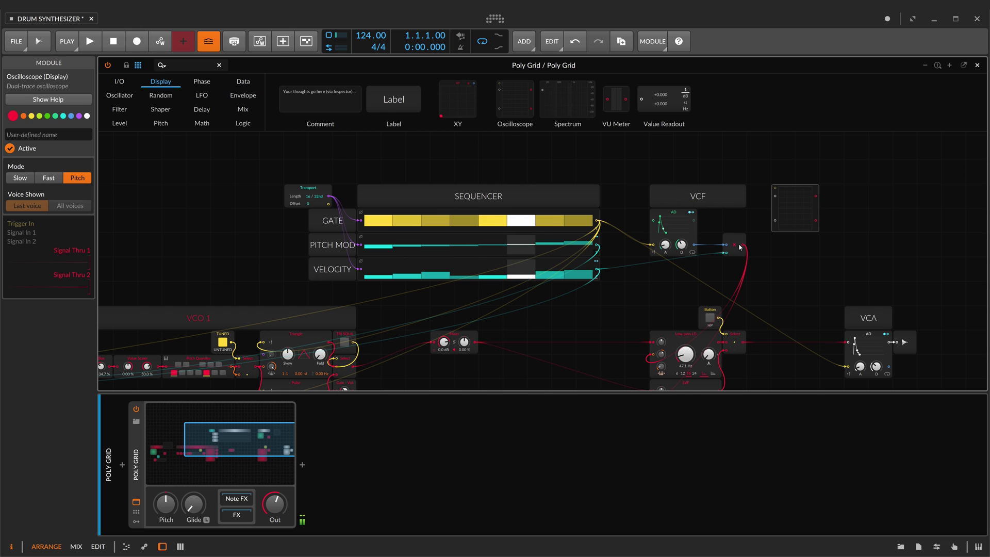
drag(779, 219, 775, 220)
drag(694, 241, 776, 192)
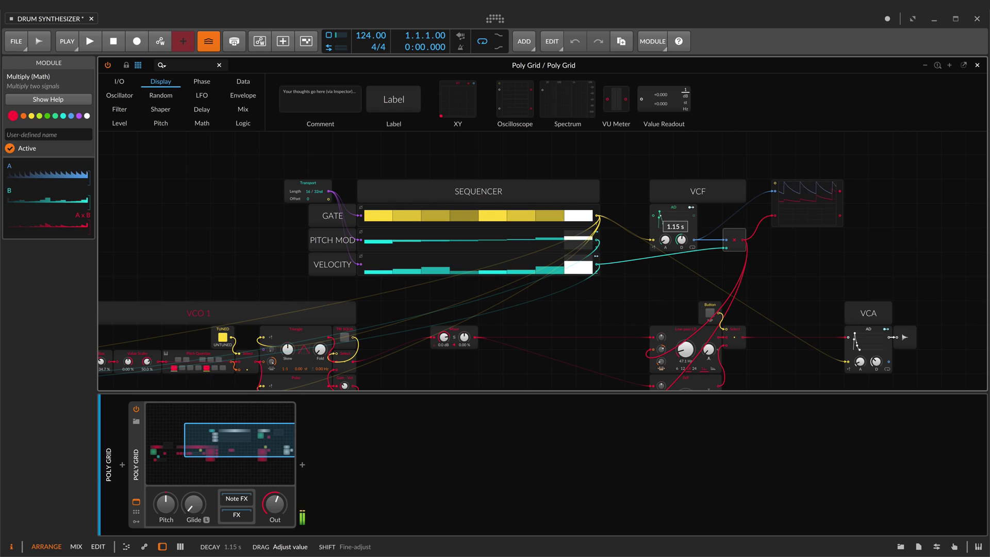
drag(681, 240, 681, 240)
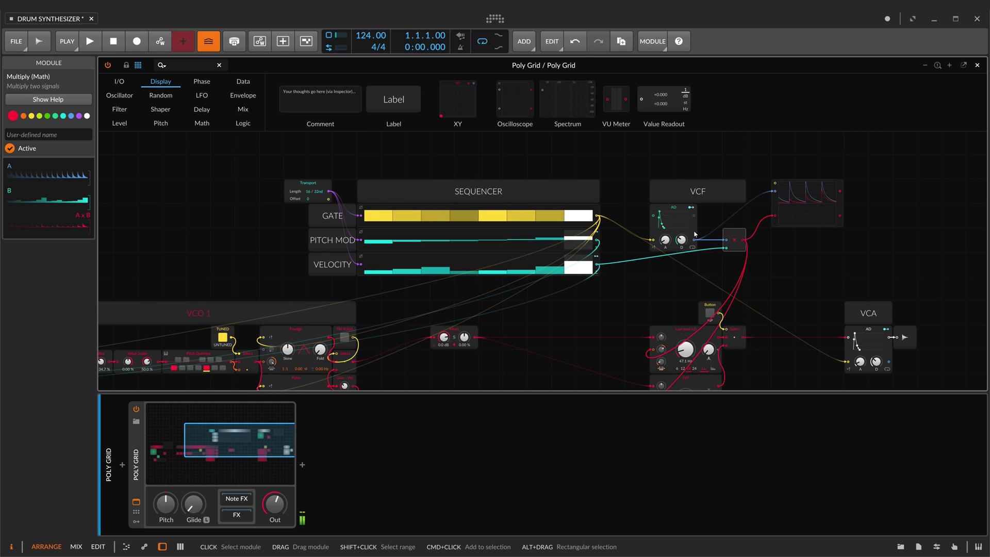
- Switch on the filter-selecting Button, then set the SVF's cutoff to 607 Hz and its cutoff modulation amount to −76.80 st
scroll(763, 317, down, 2)
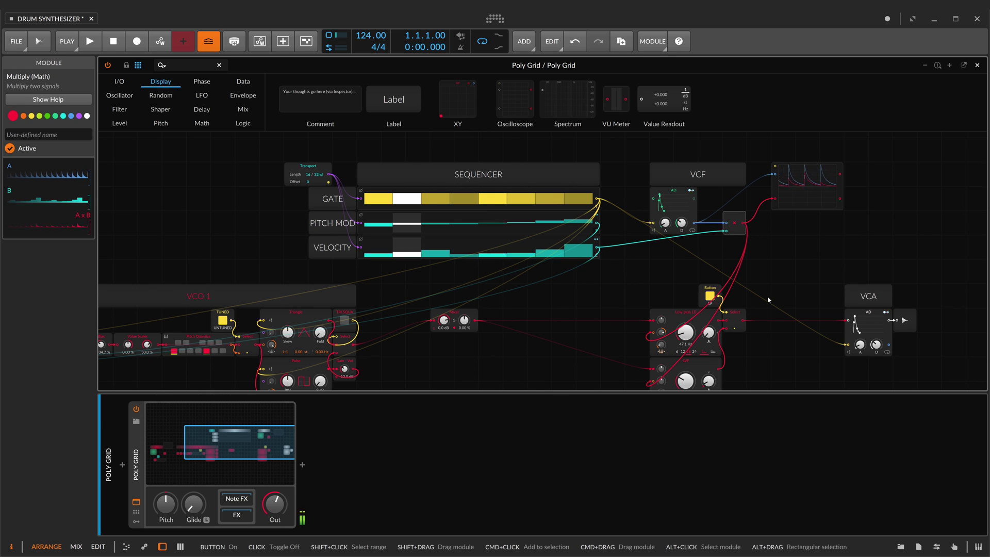
scroll(712, 299, down, 6)
drag(661, 315, 661, 308)
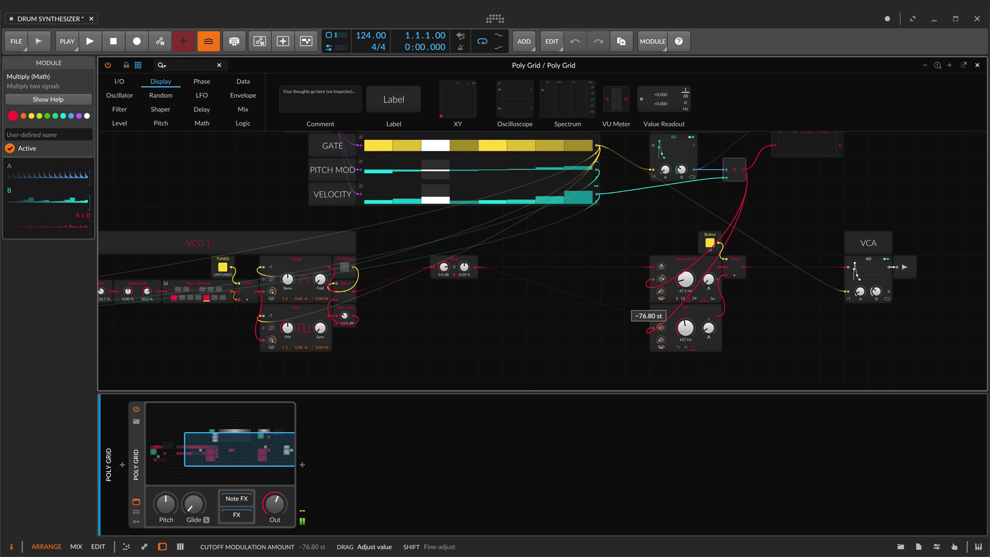
- Colour the VCF label, its AD envelope, Multiply and Oscilloscope yellow, and clear the selection
scroll(794, 258, up, 3)
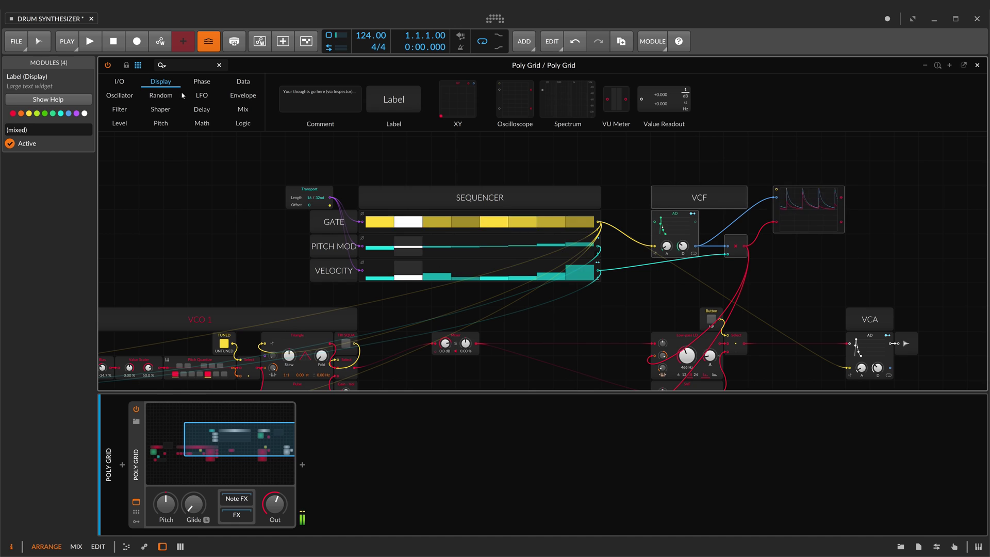
click(32, 116)
click(905, 220)
scroll(820, 250, down, 3)
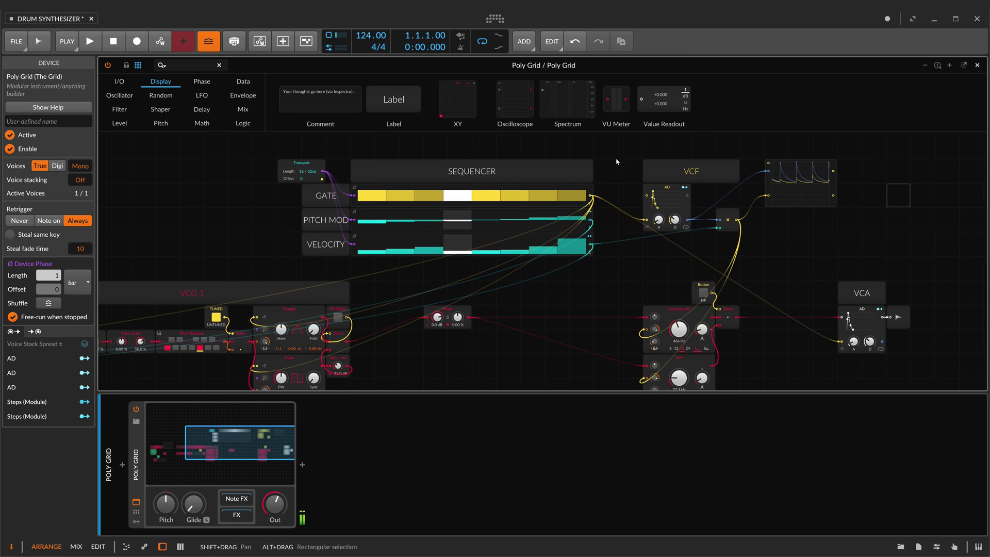
- Colour the whole VCF section yellow, including the Low-pass LD, SVF and Select, and clear the selection
drag(624, 144, 803, 370)
click(29, 114)
click(606, 250)
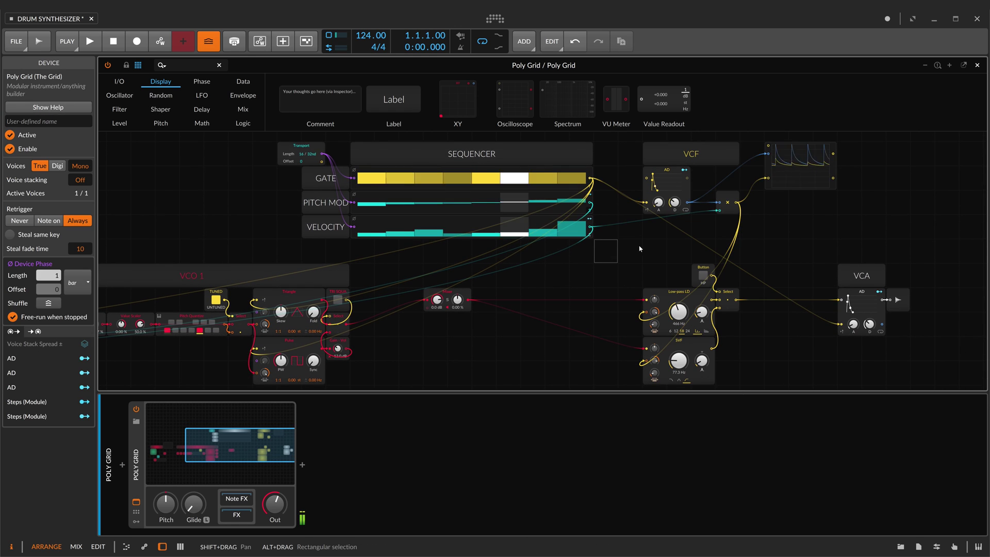
- Duplicate the VCO 1 section directly beneath the original, colour the copy purple and rename its label VCO 2
drag(639, 248, 880, 190)
drag(660, 332, 276, 212)
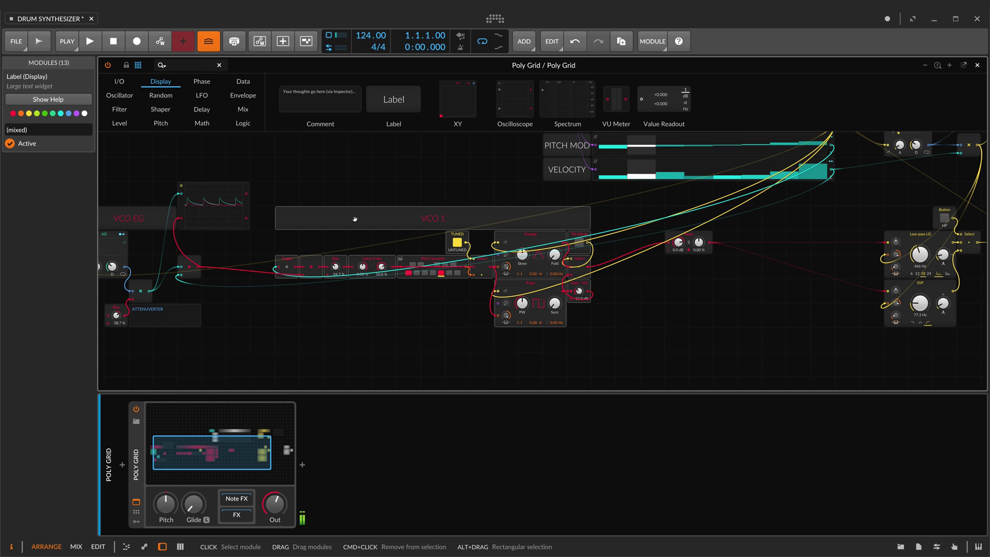
alt+drag(355, 219, 354, 340)
drag(623, 341, 583, 225)
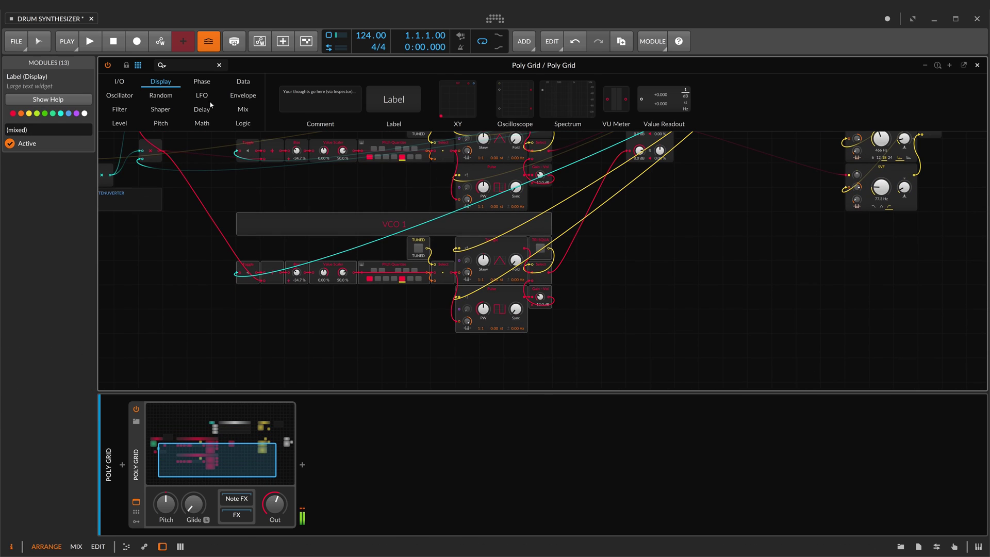
click(76, 114)
click(40, 134)
- Add a Label reading NOISE beneath the VCO 2 section
scroll(670, 276, down, 2)
drag(393, 99, 459, 359)
click(71, 133)
text(NOISE)
scroll(485, 361, down, 1)
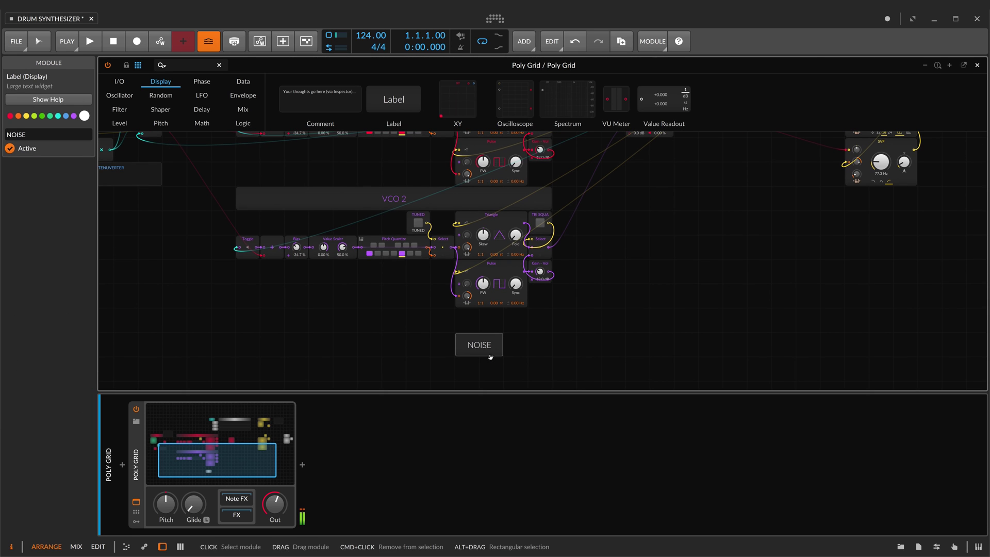
- Add a Noise module under the NOISE label and feed it into a Gain - Vol module beside it
click(160, 95)
drag(474, 364, 474, 364)
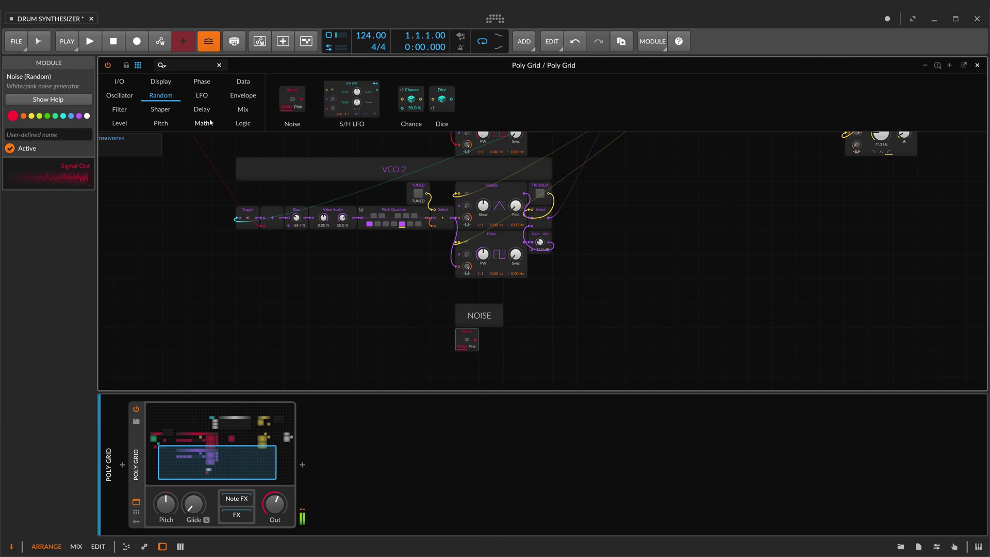
click(119, 123)
click(491, 349)
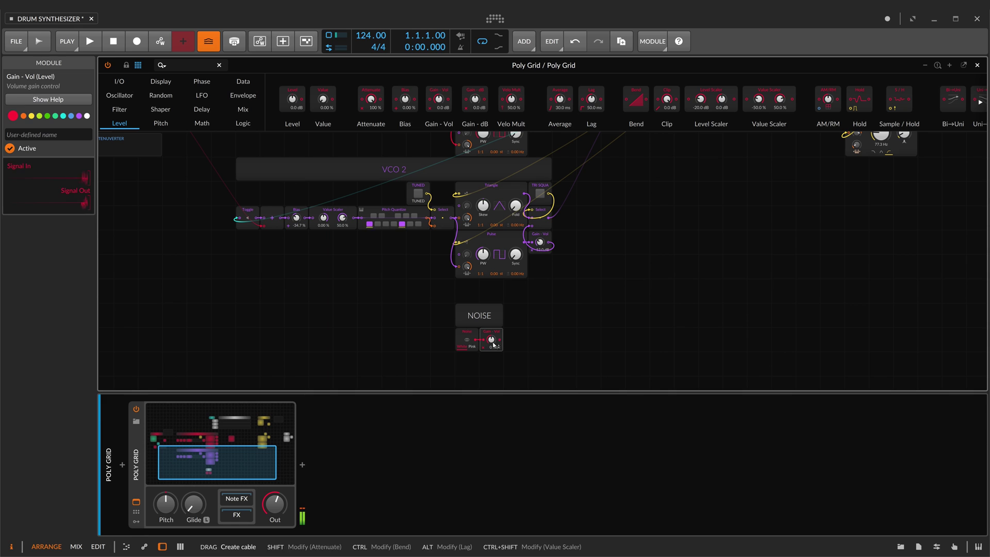
- Connect the noise gain to the oscillator Mixer's third channel at −1.5 dB and set the noise gain to −15.7 dB
scroll(627, 288, up, 3)
drag(577, 230, 629, 279)
scroll(664, 285, down, 1)
drag(638, 217, 639, 227)
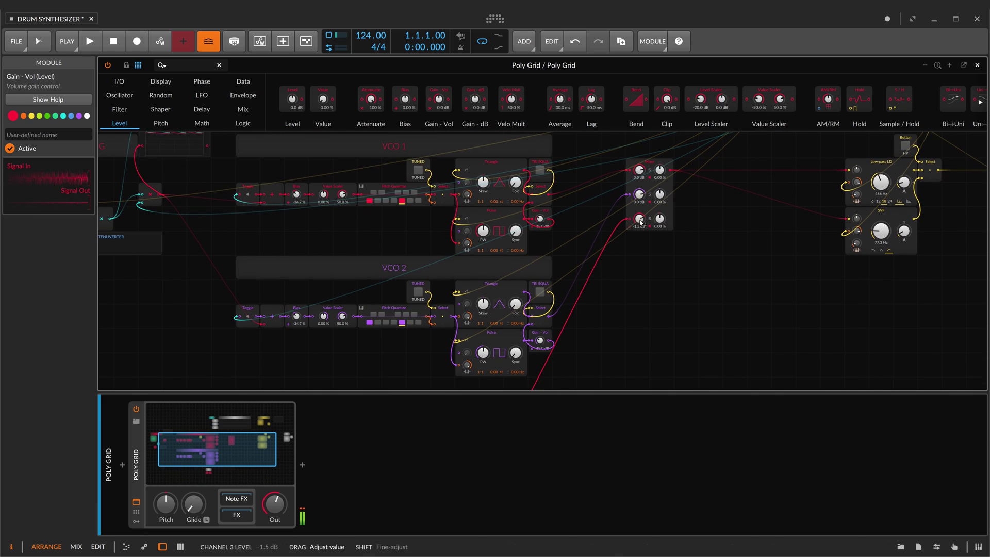
scroll(567, 242, down, 3)
drag(492, 266, 491, 260)
- Colour the NOISE label, Noise generator and its Gain - Vol mint green
scroll(489, 264, up, 1)
click(489, 270)
shift+click(489, 286)
shift+click(467, 289)
click(52, 116)
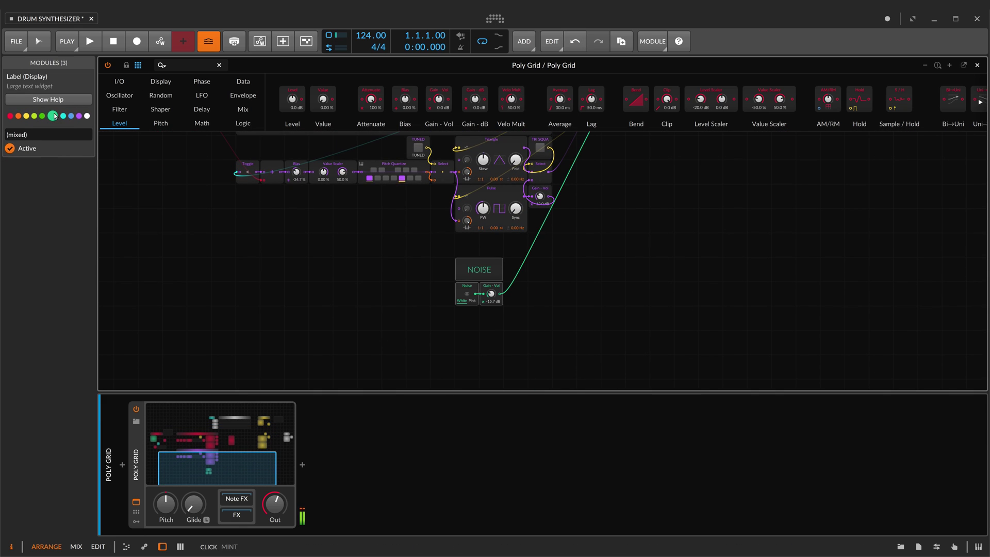
- Move the Oscilloscope farther away from the VCF label to free space after the Multiply
scroll(617, 307, up, 1)
scroll(619, 306, up, 4)
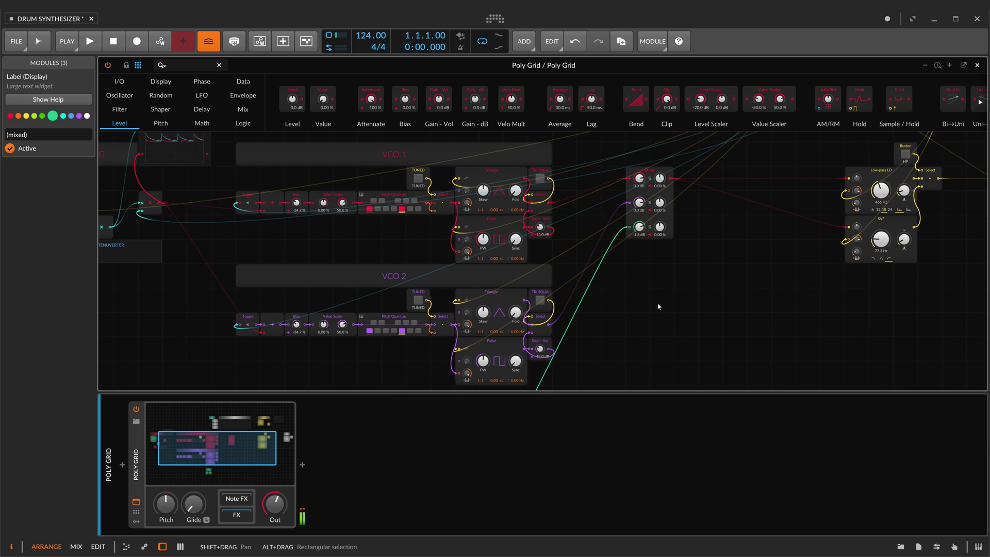
scroll(660, 306, up, 1)
scroll(660, 306, right, 3)
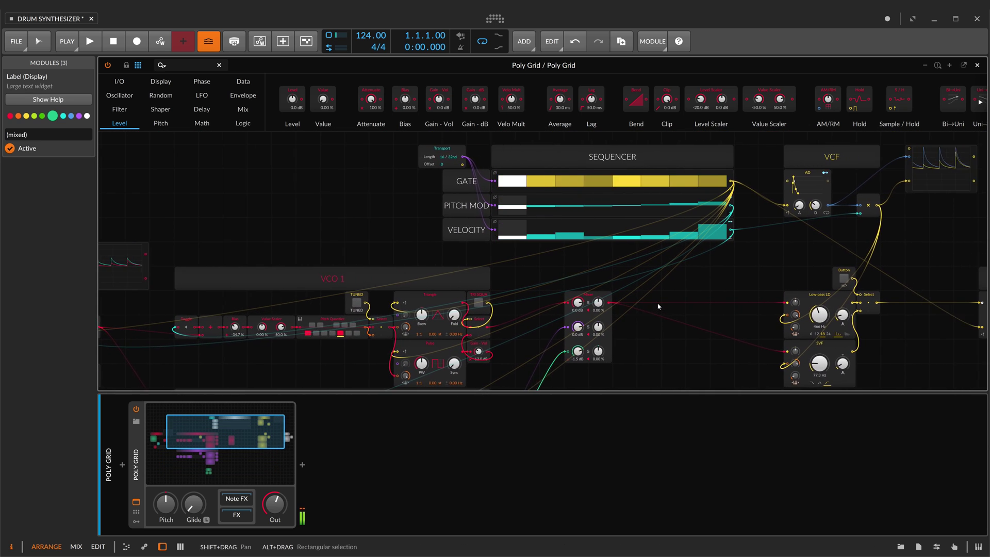
scroll(658, 306, right, 2)
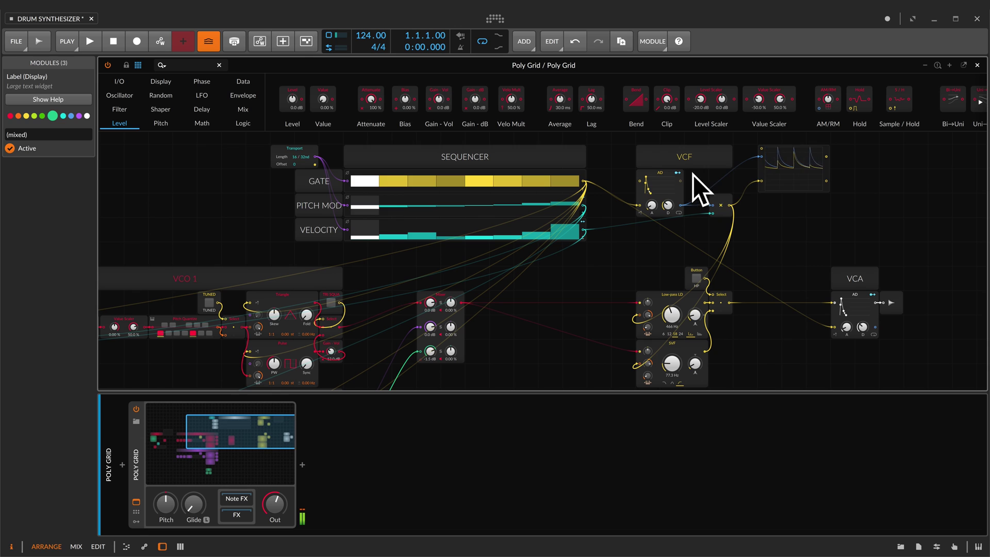
click(822, 174)
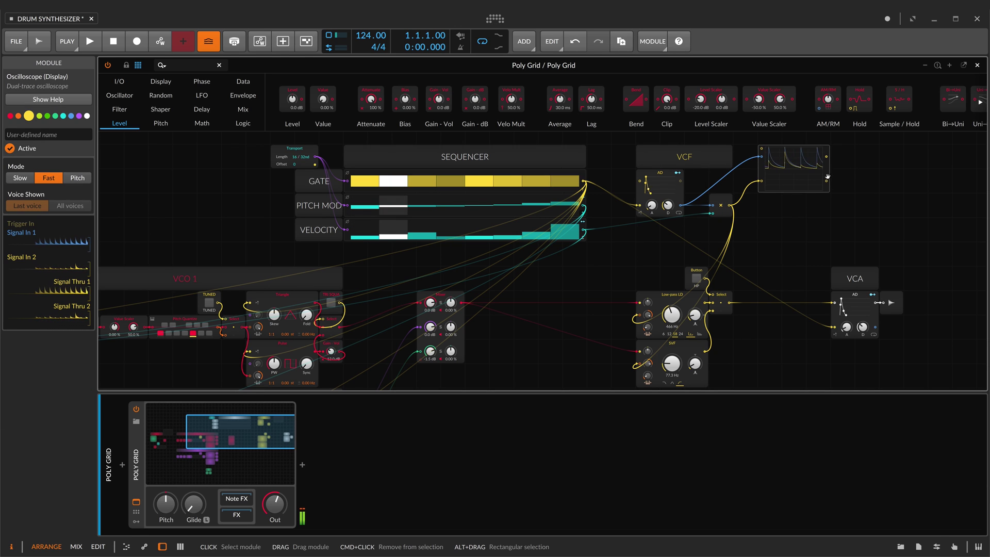
drag(826, 174, 880, 176)
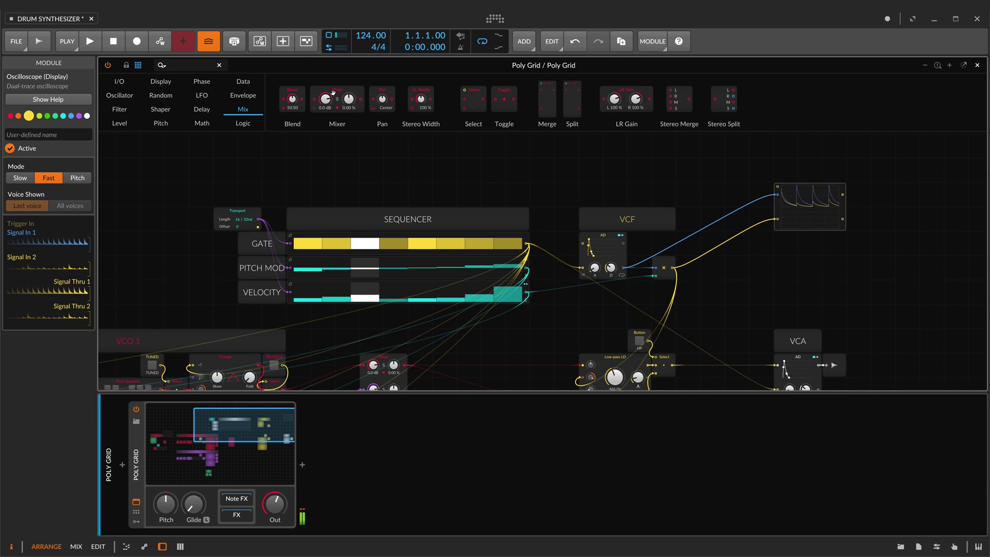
- Insert a Mixer after the VCF Multiply, connect the noise gain to its second channel and adjust that channel's level
drag(337, 99, 682, 269)
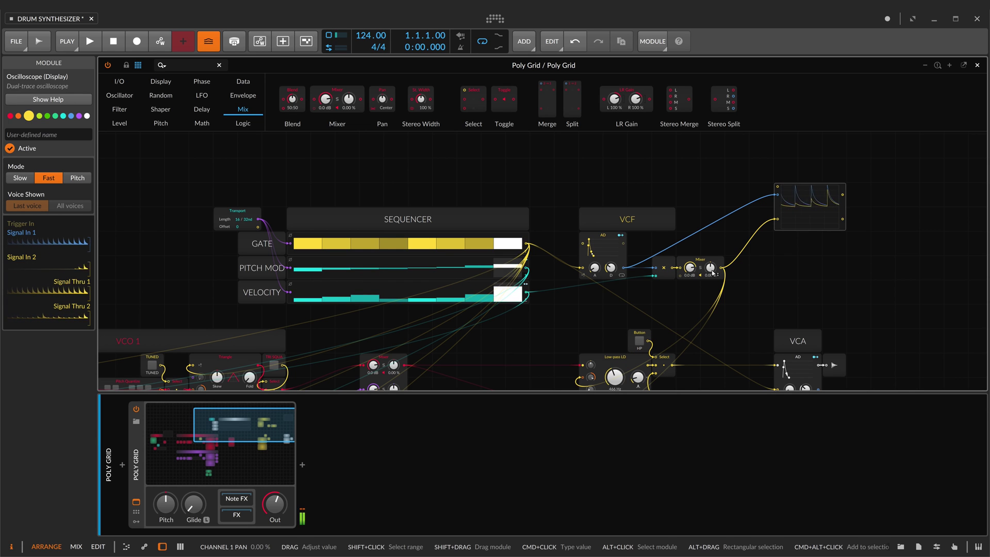
scroll(236, 364, down, 10)
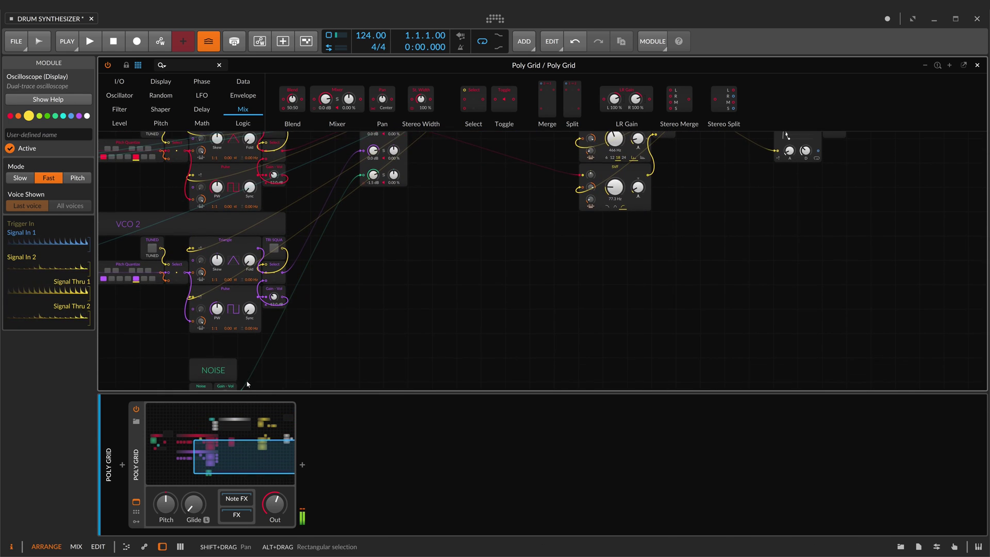
scroll(662, 134, up, 10)
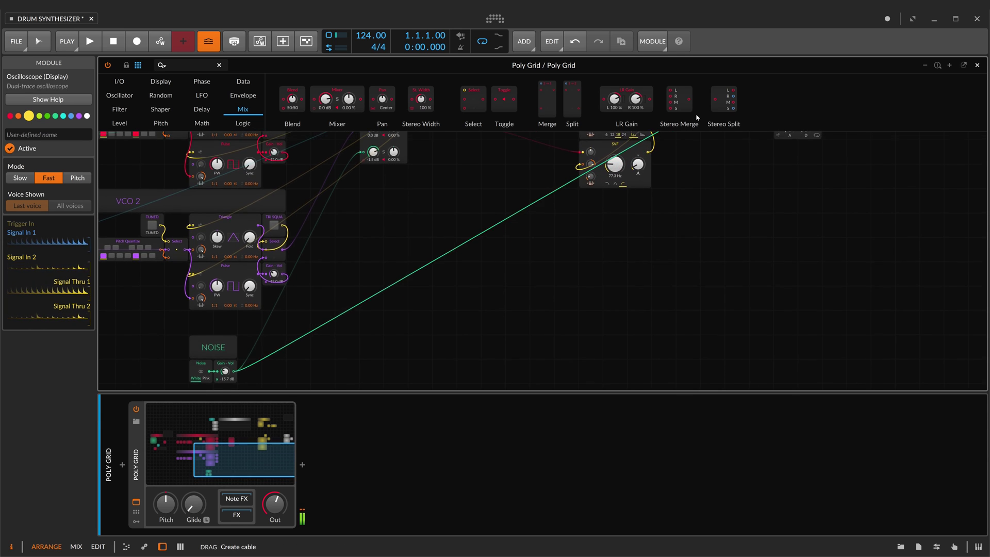
drag(691, 250, 690, 251)
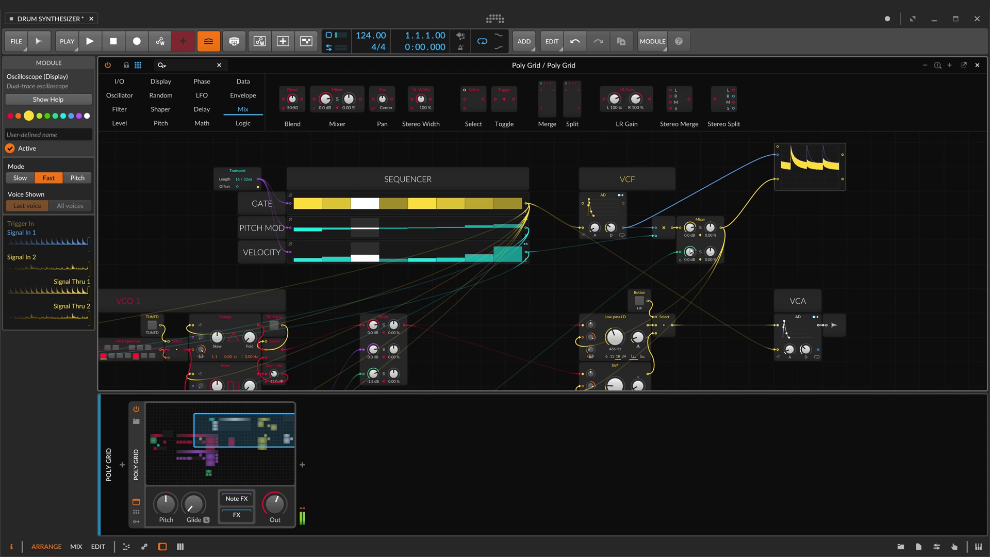
drag(690, 251, 694, 260)
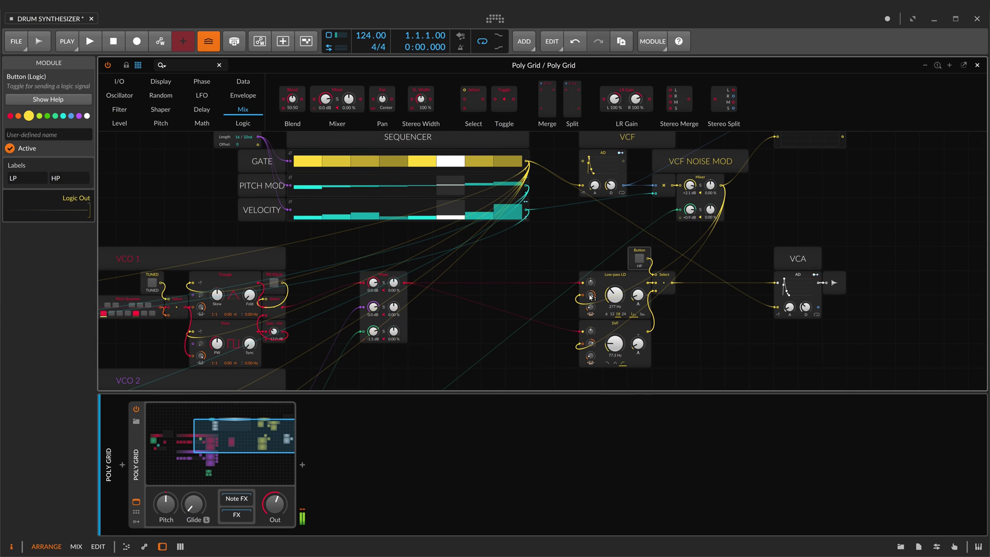
- Adjust the Low-pass LD's cutoff modulation, switch on the filter Button, then set the SVF's modulation to 59.20 st and adjust its resonance
drag(592, 296, 592, 303)
click(639, 258)
drag(591, 343, 591, 341)
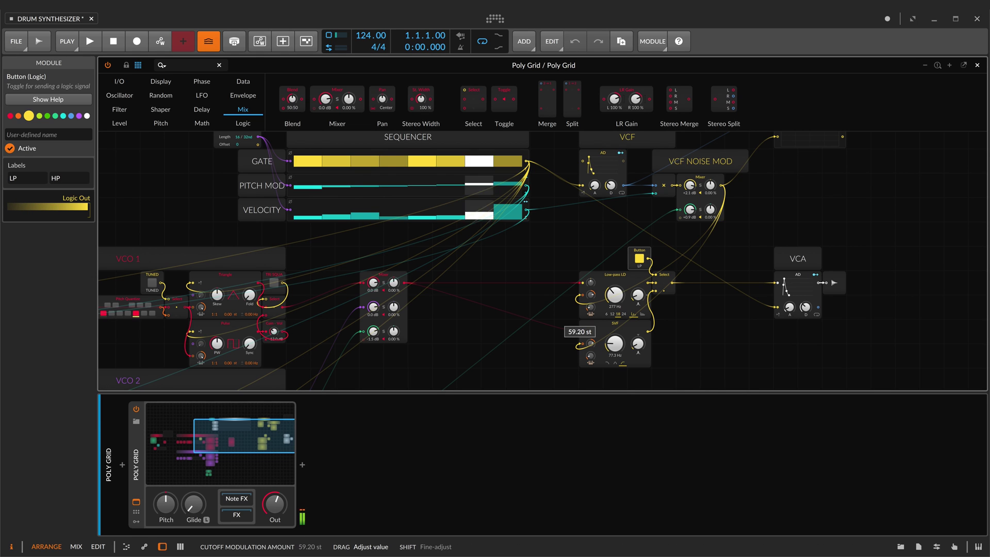
mouse_move(637, 344)
mouse_down()
mouse_move(638, 326)
mouse_move(615, 357)
mouse_move(638, 352)
mouse_up()
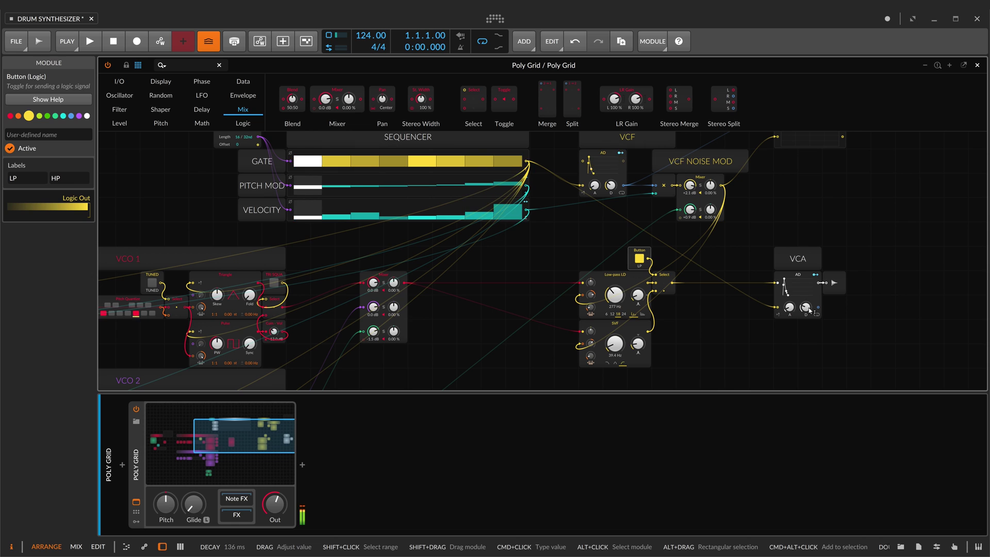
- Set the VCA envelope's decay to 147 ms, then toggle the filter Button and adjust the Low-pass LD's cutoff
drag(806, 307, 805, 309)
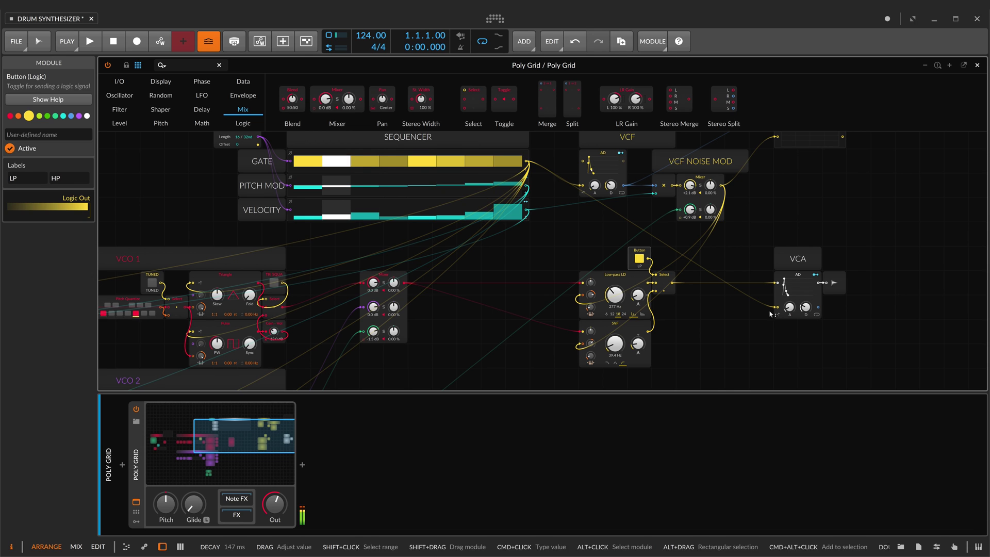
click(639, 258)
drag(615, 295, 591, 286)
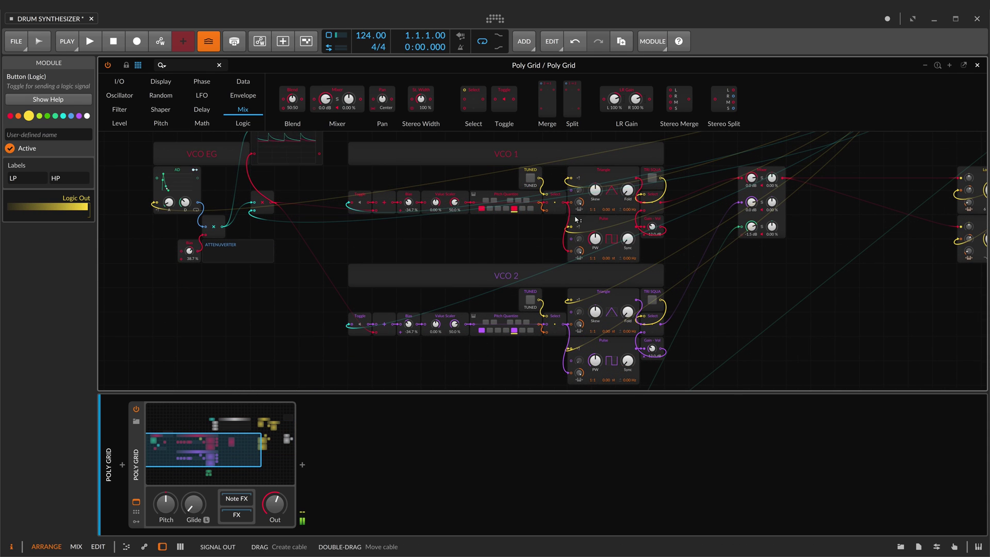
- Add a Select before VCO 2's Triangle trigger input, choosing between the GATE signal and VCO 1's Triangle output
scroll(472, 246, down, 1)
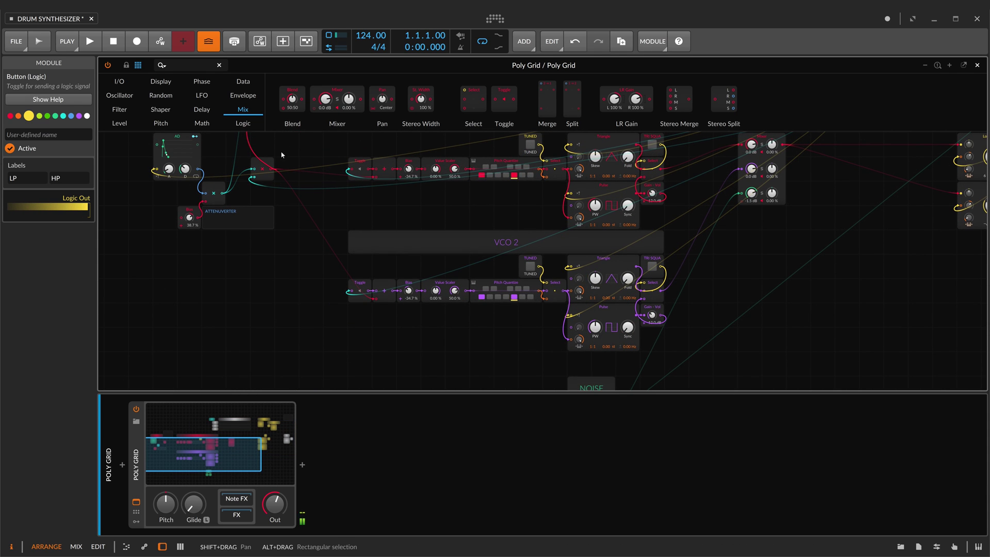
text(SEL)
click(363, 336)
scroll(654, 230, up, 1)
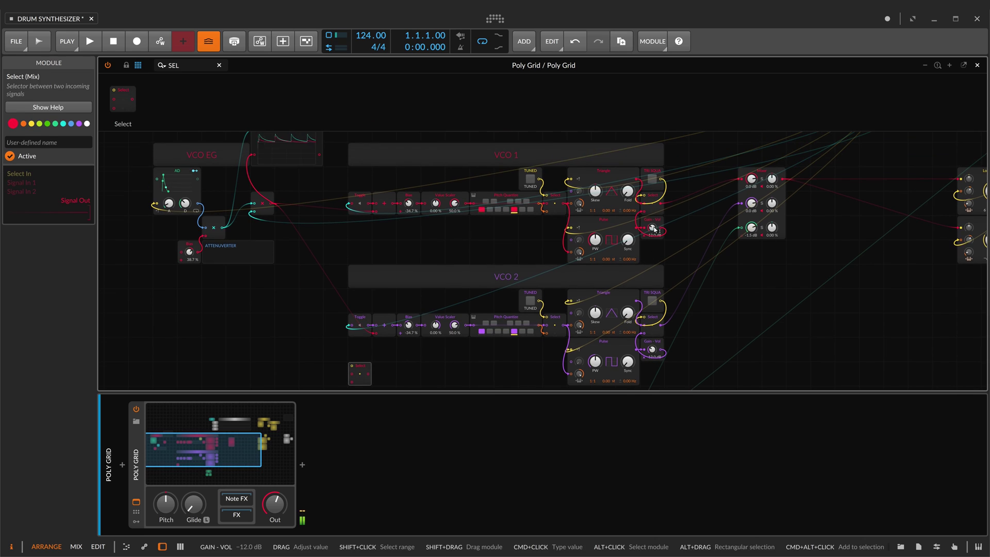
drag(569, 302, 506, 349)
scroll(639, 183, down, 1)
click(218, 66)
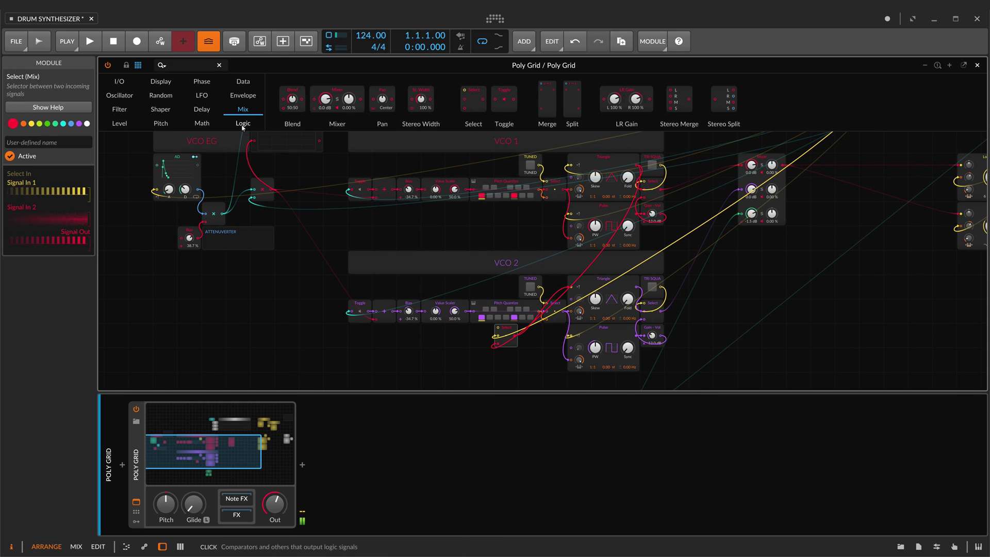
- Add a Button beside the new Select, connect it to the Select's control input and switch it on
click(243, 123)
drag(291, 98, 434, 359)
drag(441, 360, 500, 329)
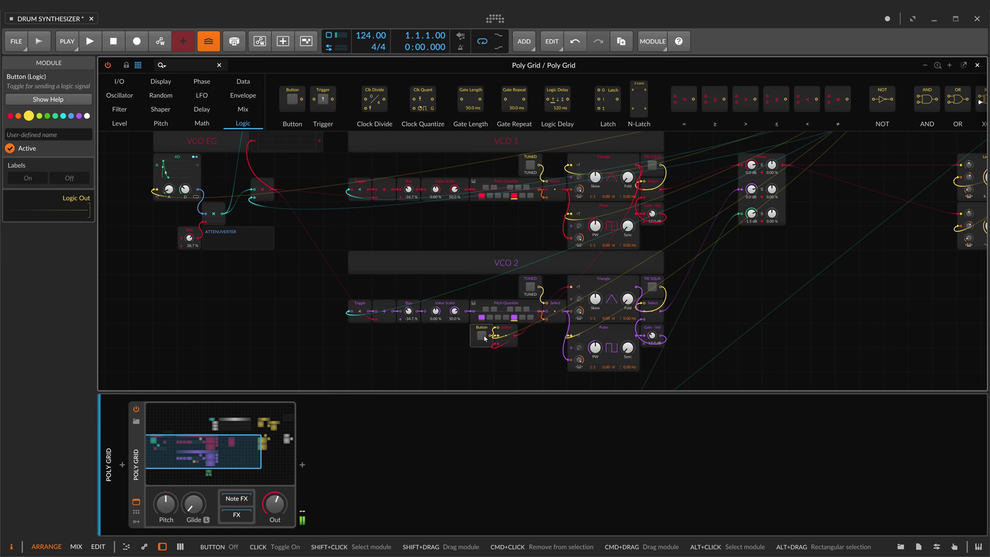
scroll(738, 272, up, 1)
scroll(737, 272, right, 1)
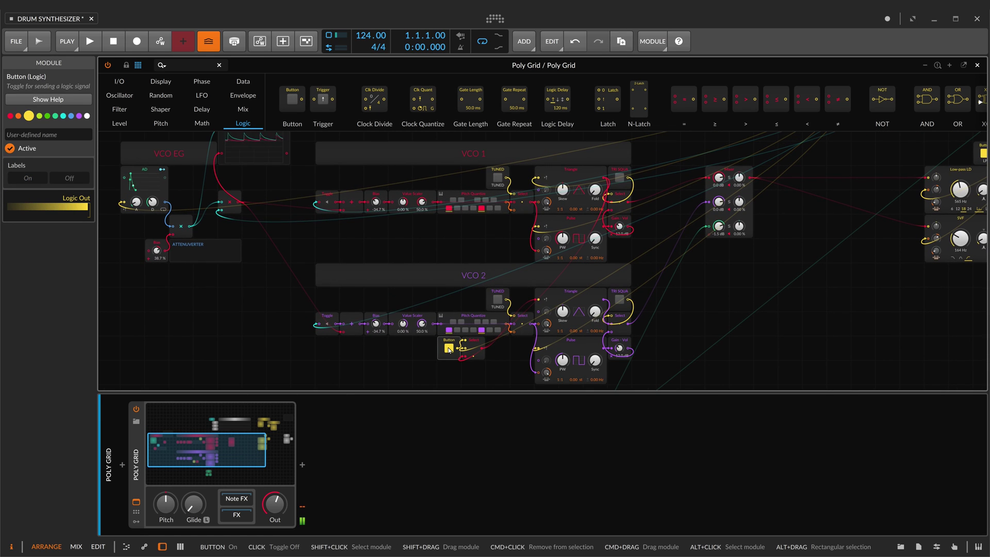
- Move the Button and Select together to the empty area before the VCO 2 chain and clear the selection
click(450, 350)
scroll(435, 348, left, 3)
shift+click(538, 348)
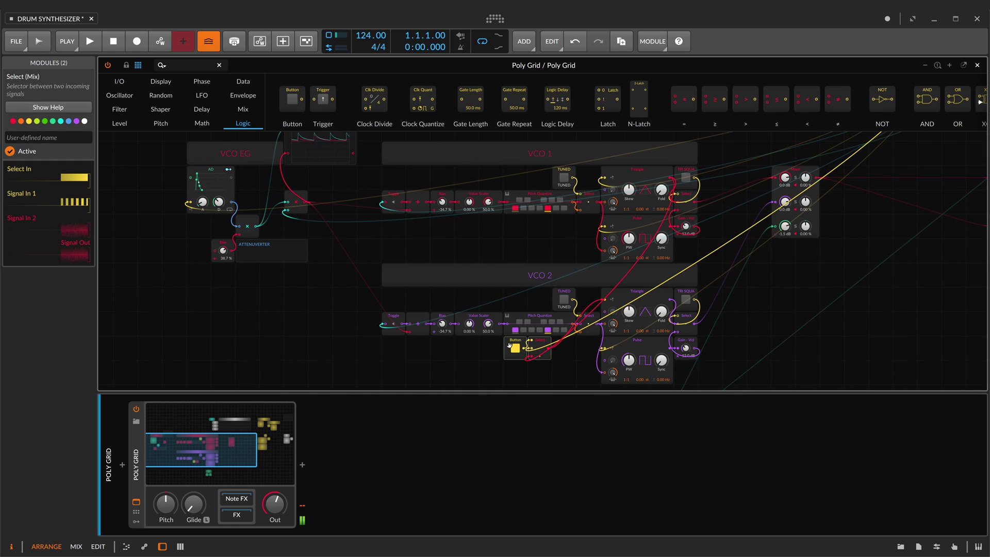
drag(537, 348, 342, 348)
scroll(380, 361, down, 4)
click(323, 329)
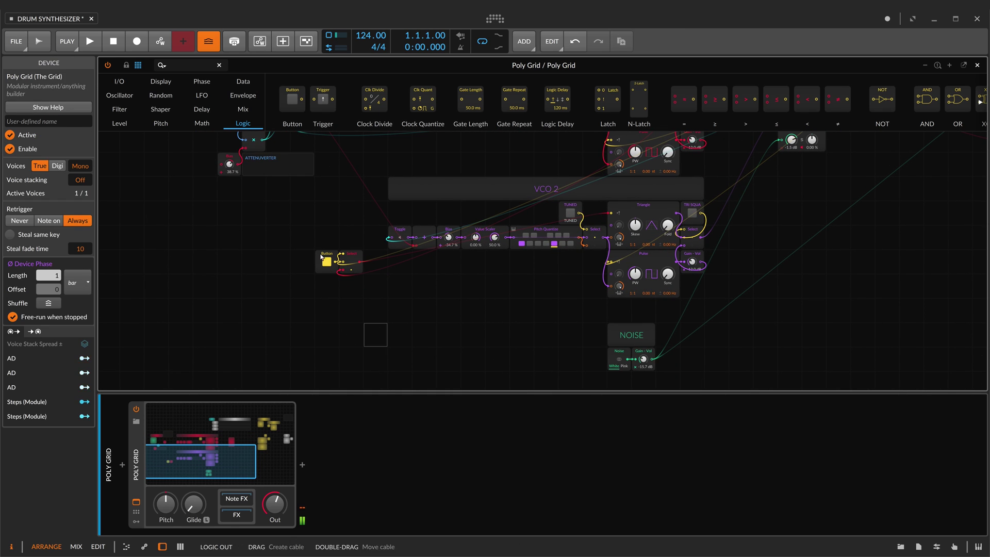
- Copy the Button and Select pair and paste the copy below the original
click(321, 256)
shift+click(352, 256)
key(ctrl+c)
click(328, 287)
key(ctrl+v)
click(400, 311)
- Try to insert the copied Select into VCO 2's Pulse pitch input with VCO 1's Pulse as second signal, placing its Button alongside
click(358, 338)
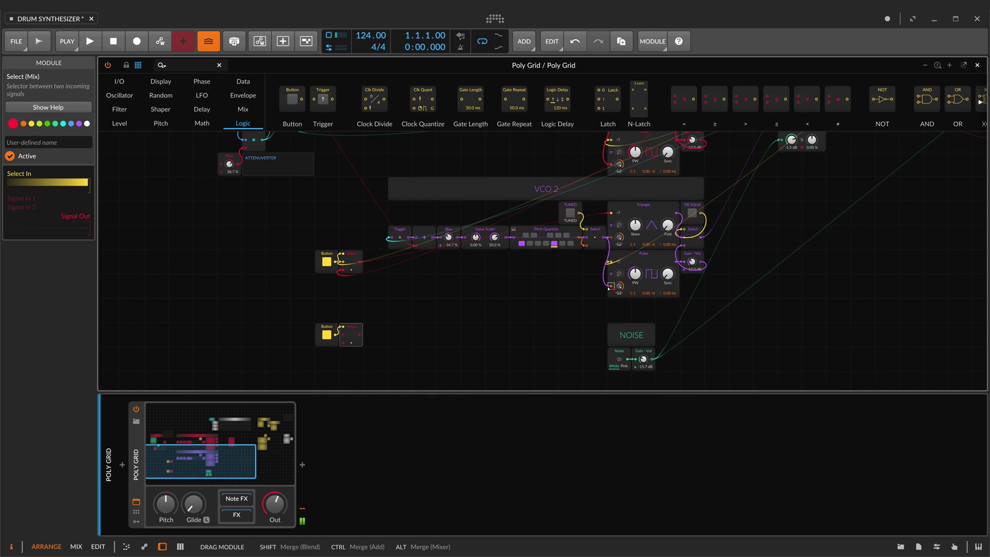
drag(609, 289, 609, 287)
scroll(709, 267, up, 3)
drag(676, 239, 577, 353)
scroll(626, 297, down, 2)
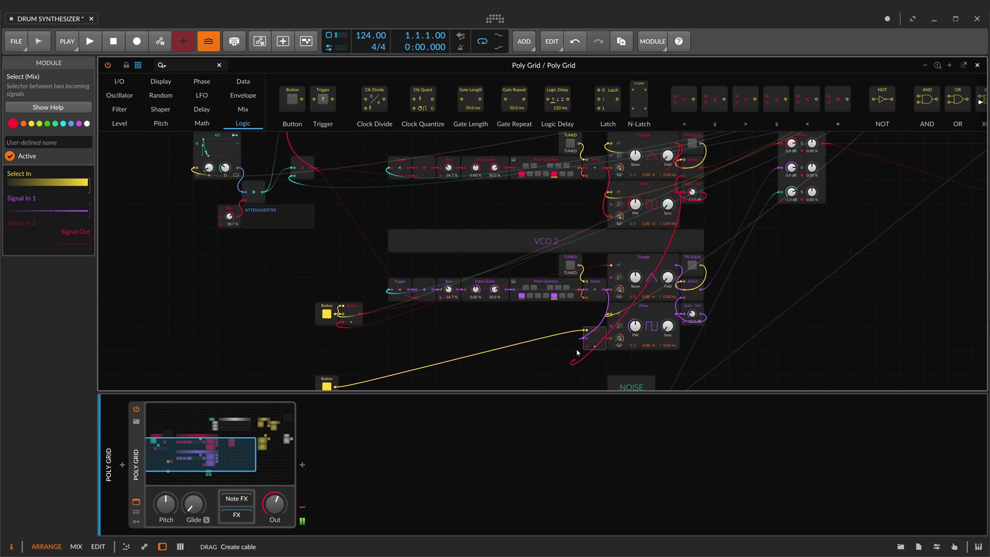
scroll(578, 353, down, 4)
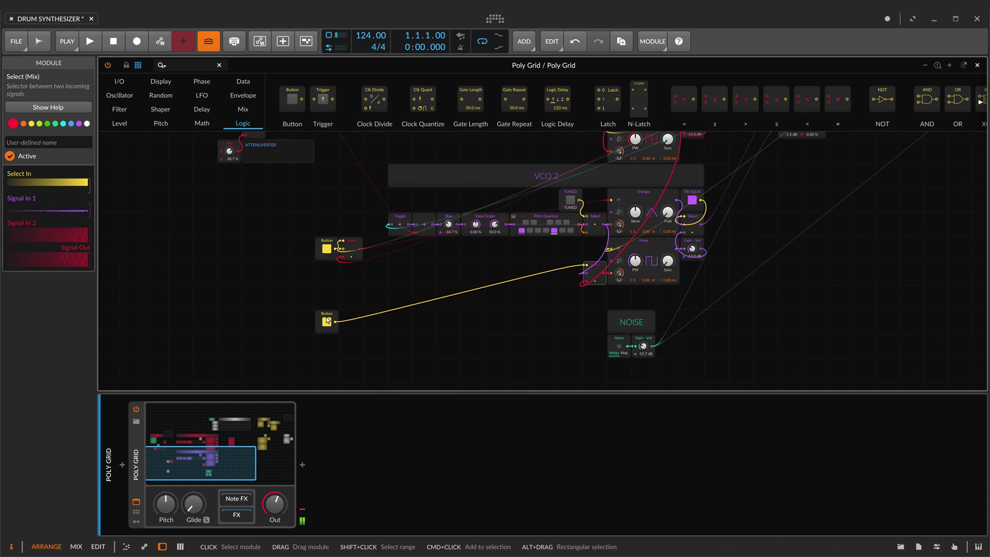
click(327, 320)
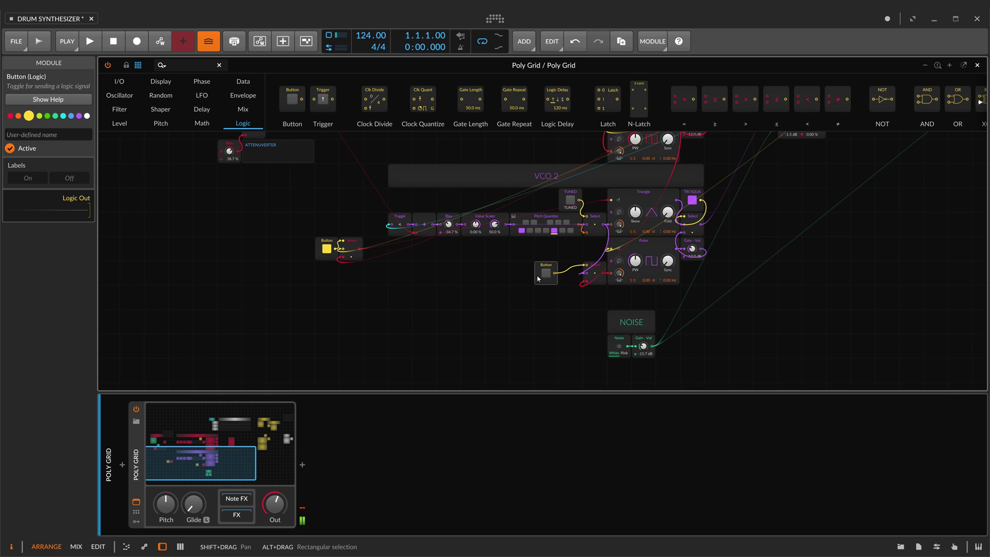
- Undo the copied Select's insertion, its wiring and its Button's move
scroll(538, 279, up, 1)
scroll(533, 283, right, 3)
key(super+z)
key(super+z)
key(super+z)
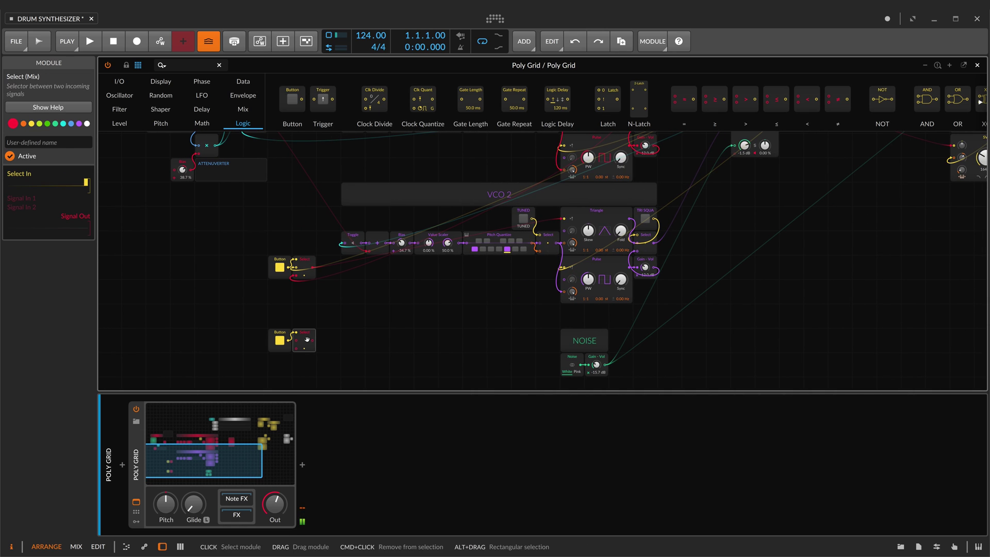
- Insert the copied Select into VCO 2's Pulse trigger input and connect VCO 1's Pulse output to its second signal input
drag(557, 270, 559, 269)
scroll(593, 248, up, 4)
drag(629, 226, 540, 356)
scroll(515, 369, down, 5)
- Switch on VCO 2's triangle/square waveform button
click(645, 206)
scroll(645, 207, up, 4)
scroll(645, 206, down, 7)
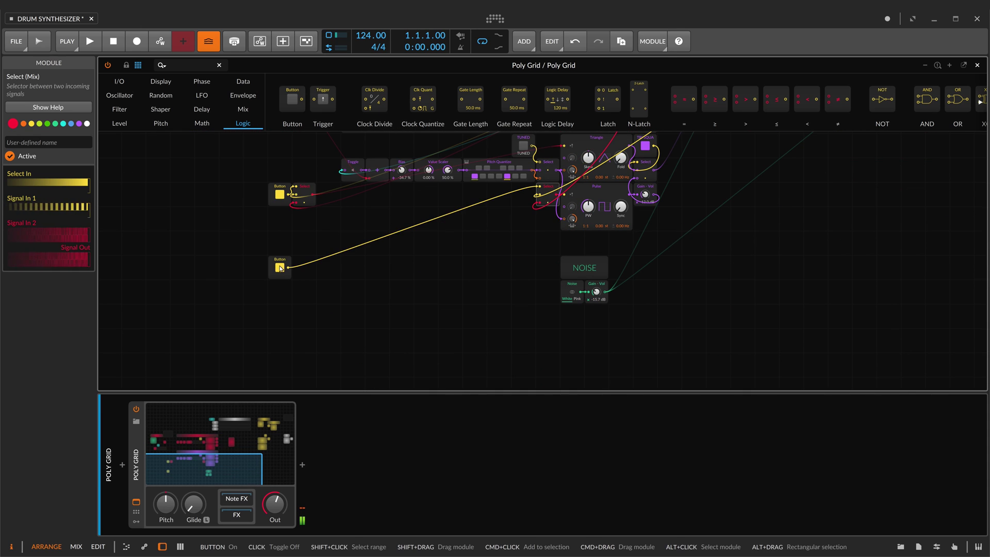
- Move the Pulse sync Select below the Triangle sync Select, delete its own Button and drive both Selects from the remaining Button
scroll(281, 268, up, 4)
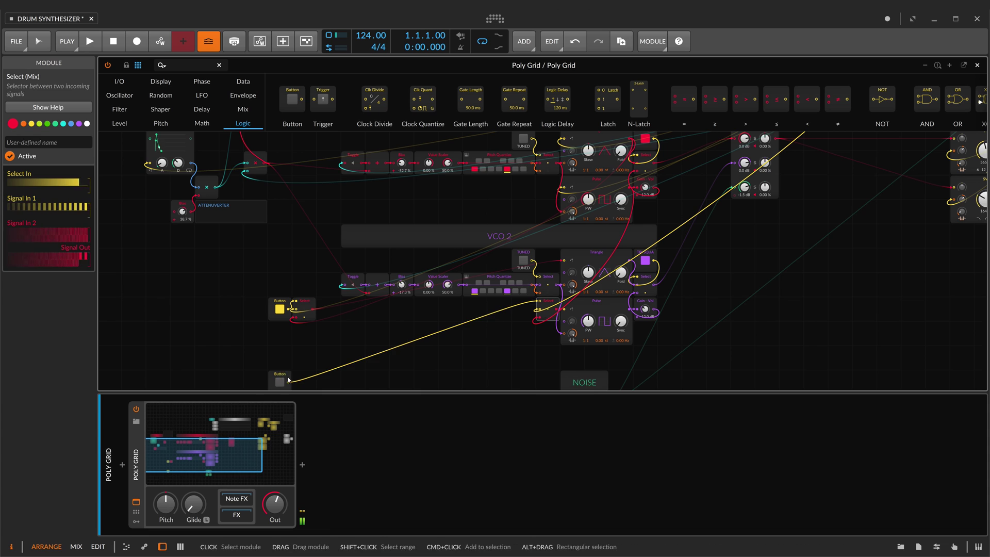
scroll(551, 308, up, 1)
drag(552, 310, 328, 342)
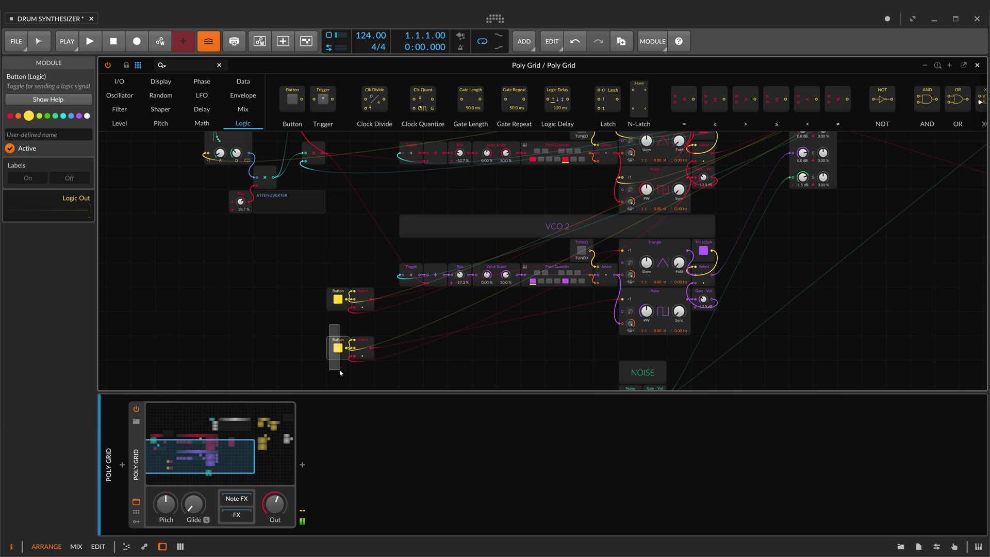
key(Delete)
drag(350, 326, 352, 340)
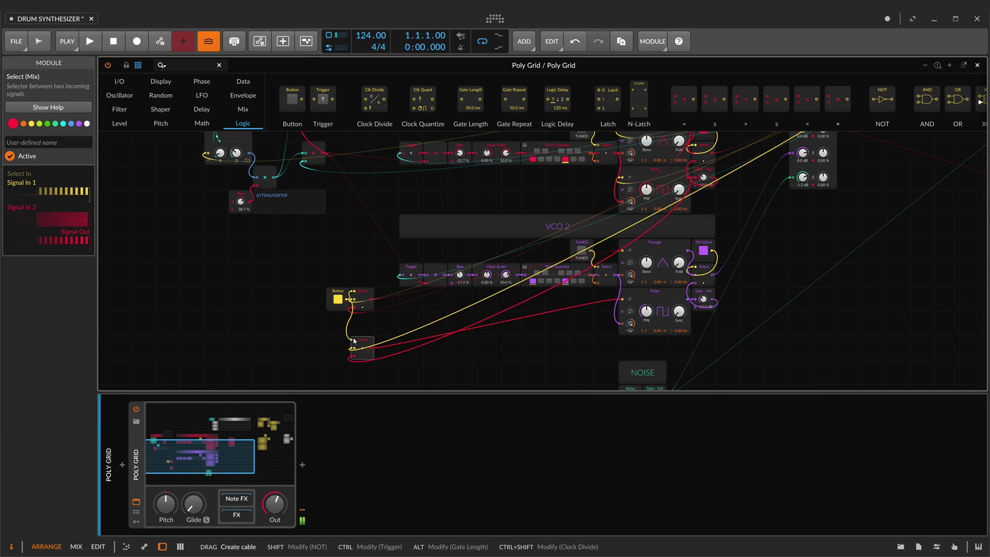
- Toggle the shared sync Button, leaving it on, switch off both VCOs' TRI/SQUARE buttons, and tweak the VCO EG's decay
click(342, 299)
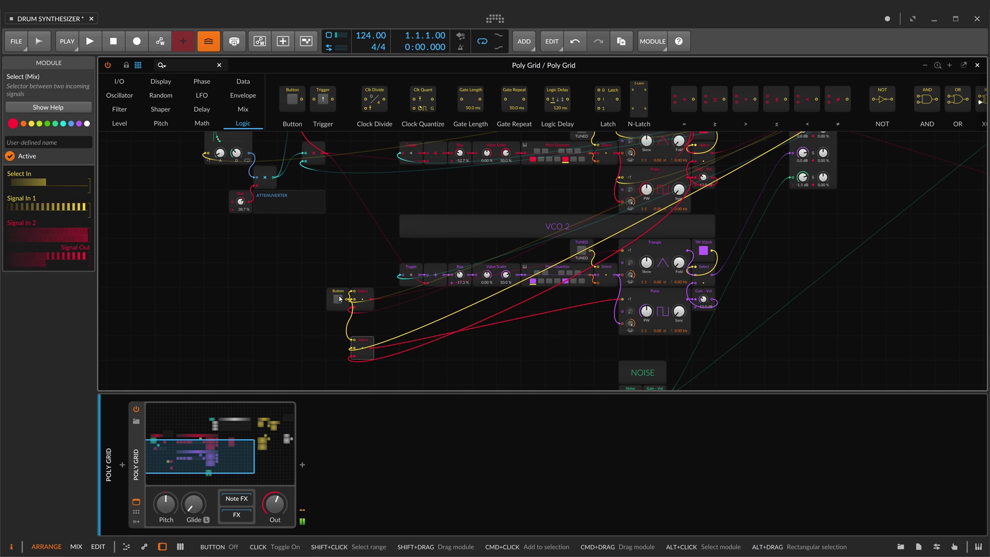
scroll(340, 298, up, 2)
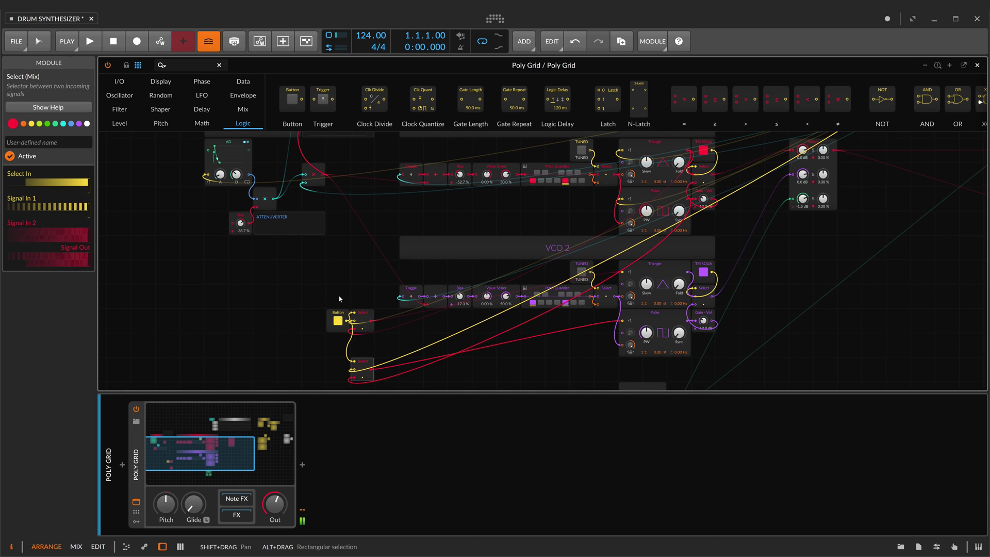
click(338, 322)
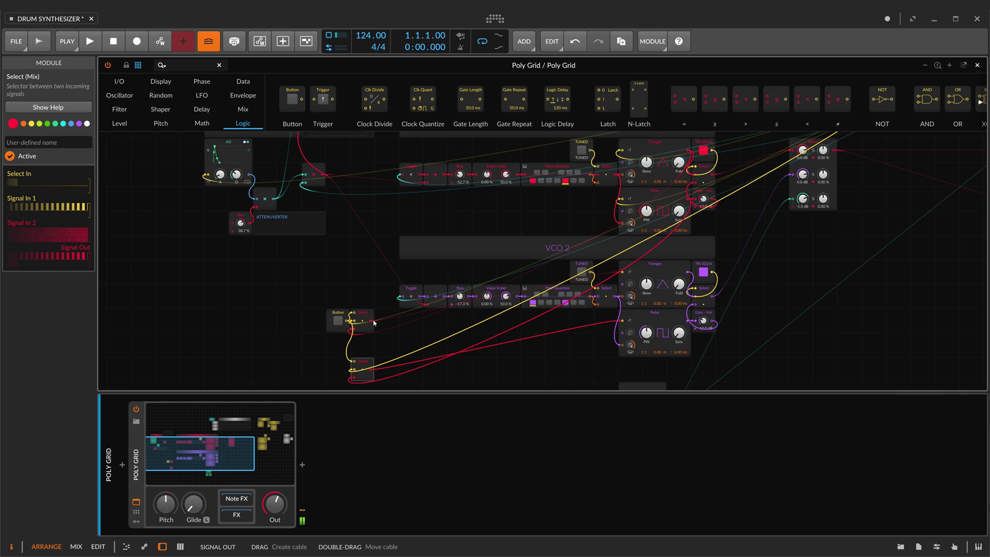
click(703, 153)
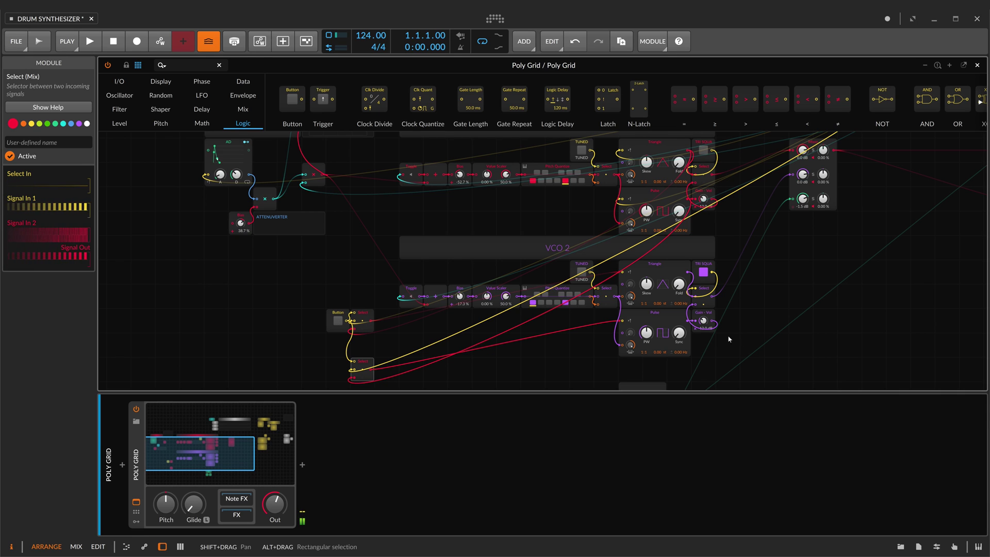
click(703, 273)
click(338, 321)
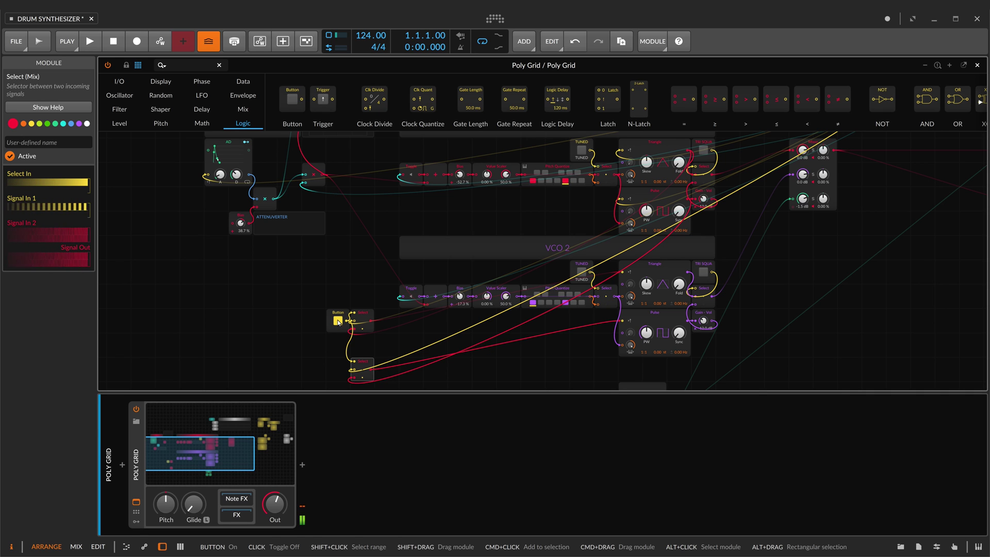
scroll(338, 323, up, 3)
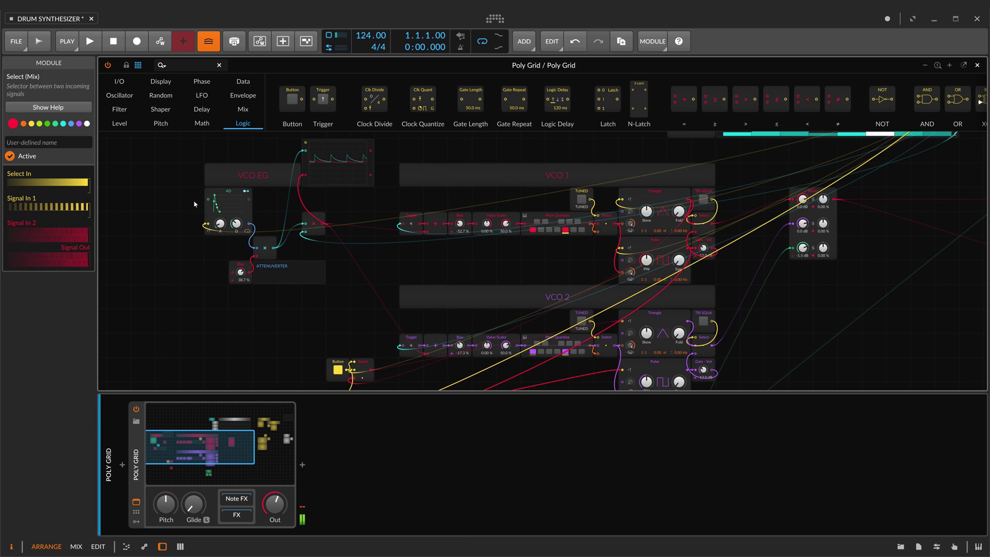
drag(237, 224, 237, 225)
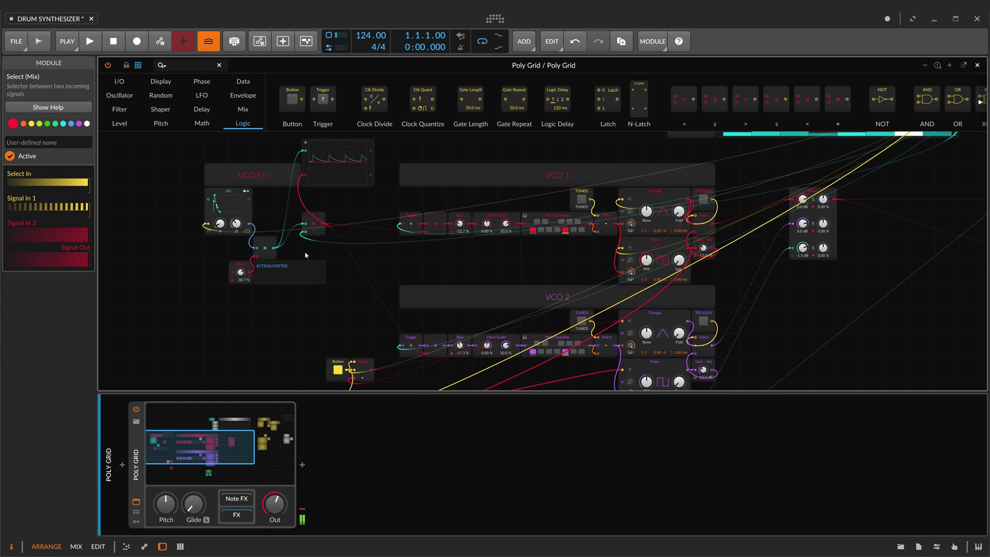
- Add an AD envelope below the ATTENUVERTER, feeding VCO 1's output to its signal input and the GATE output to its trigger input
scroll(330, 255, right, 2)
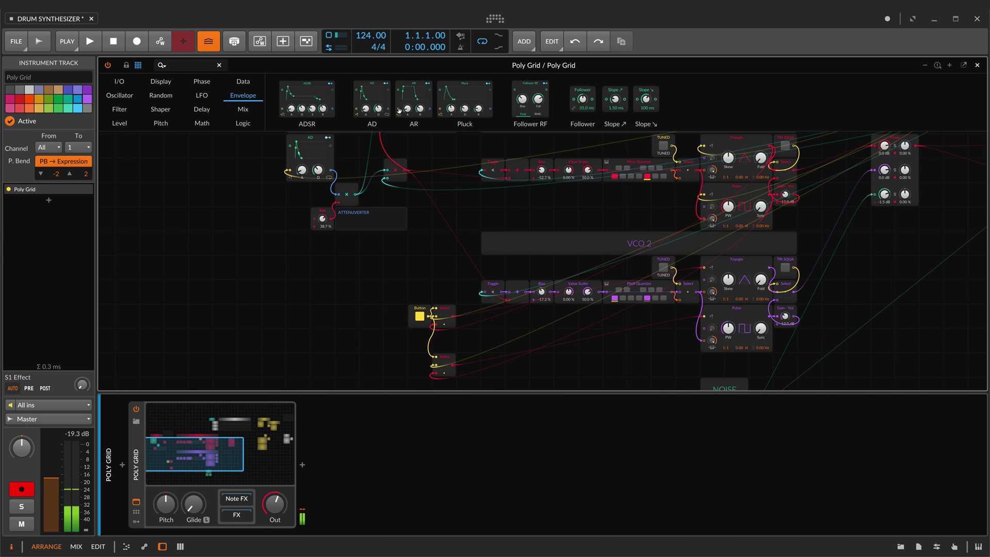
drag(375, 106, 309, 353)
scroll(780, 242, up, 1)
drag(794, 204, 290, 333)
scroll(835, 227, up, 4)
scroll(871, 219, right, 2)
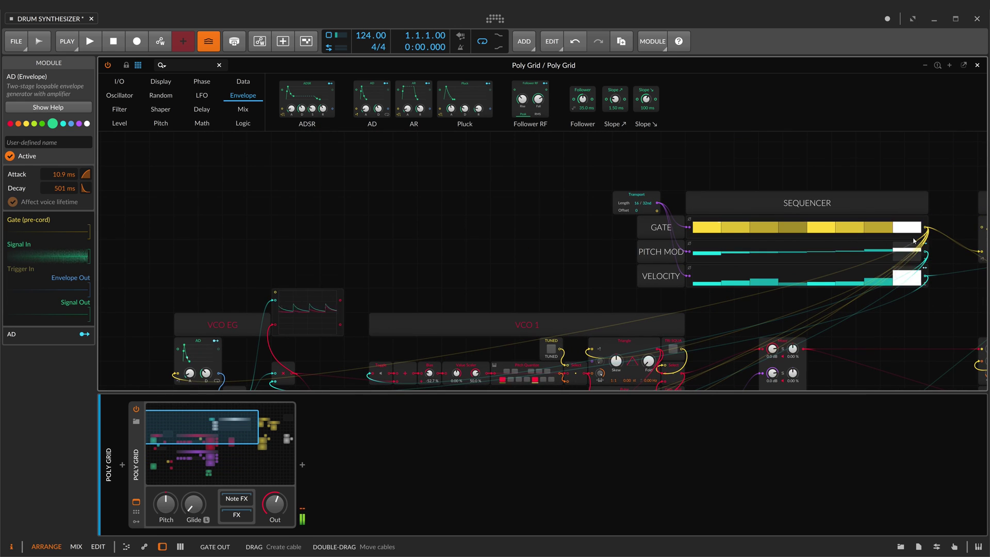
drag(925, 227, 178, 212)
scroll(177, 219, up, 5)
scroll(177, 219, left, 6)
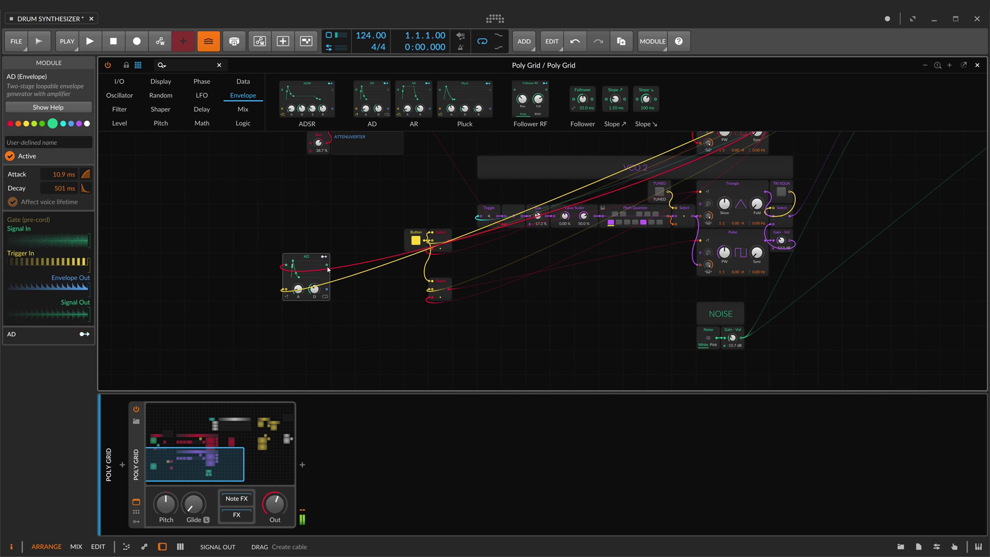
- Add a Multiply after the new AD envelope's signal output and connect a Value module to its second input
click(201, 123)
drag(403, 99, 359, 289)
click(119, 123)
drag(323, 99, 343, 313)
drag(351, 313, 359, 298)
- Shift VCO 2's pitch chain aside, insert an Add after its Select and connect the new Multiply's output to the Add's second input
drag(442, 216, 646, 216)
click(201, 124)
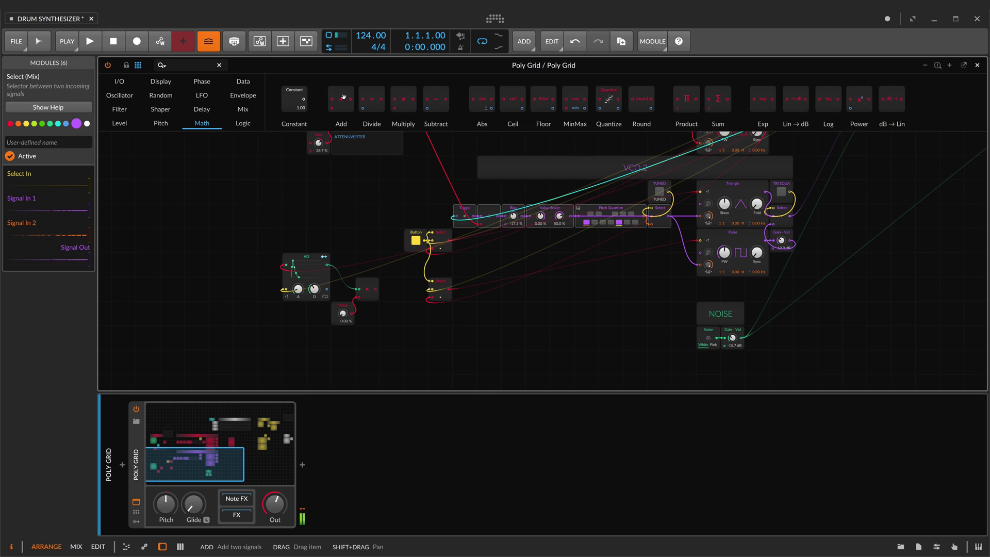
drag(342, 97, 671, 224)
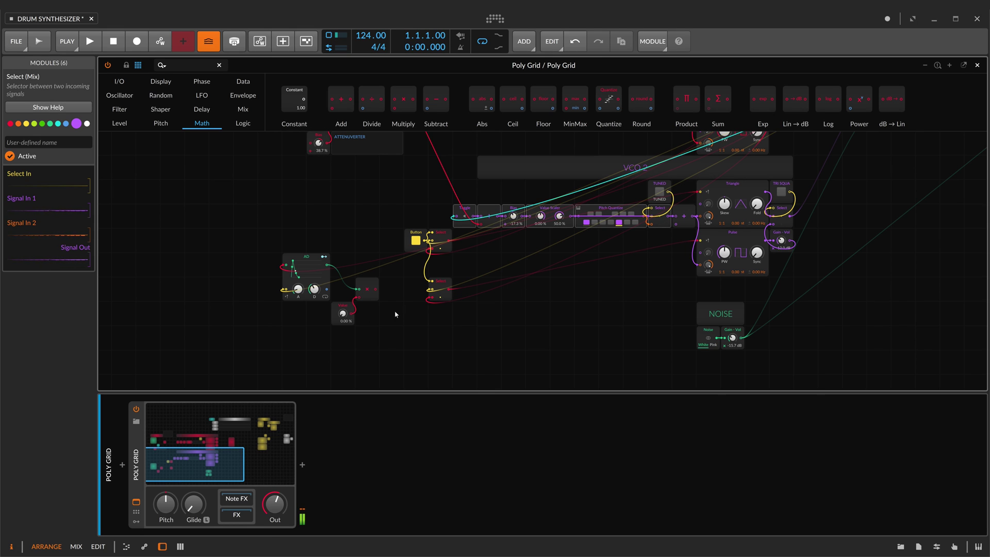
drag(376, 290, 678, 225)
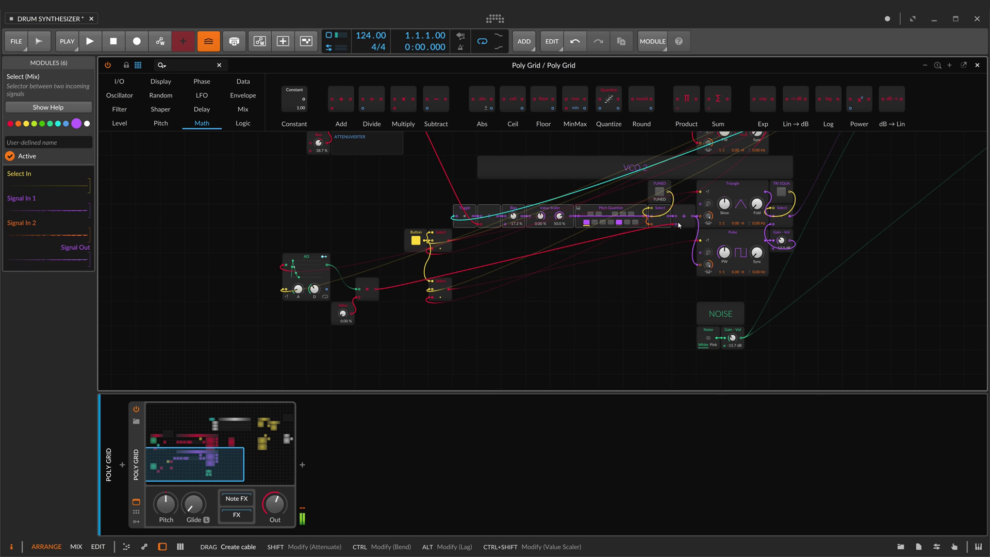
- Set the new Multiply's Value to 43.0 % and readjust both VCOs' pitch Bias, with VCO 1's at −66.7 %
drag(345, 315, 345, 305)
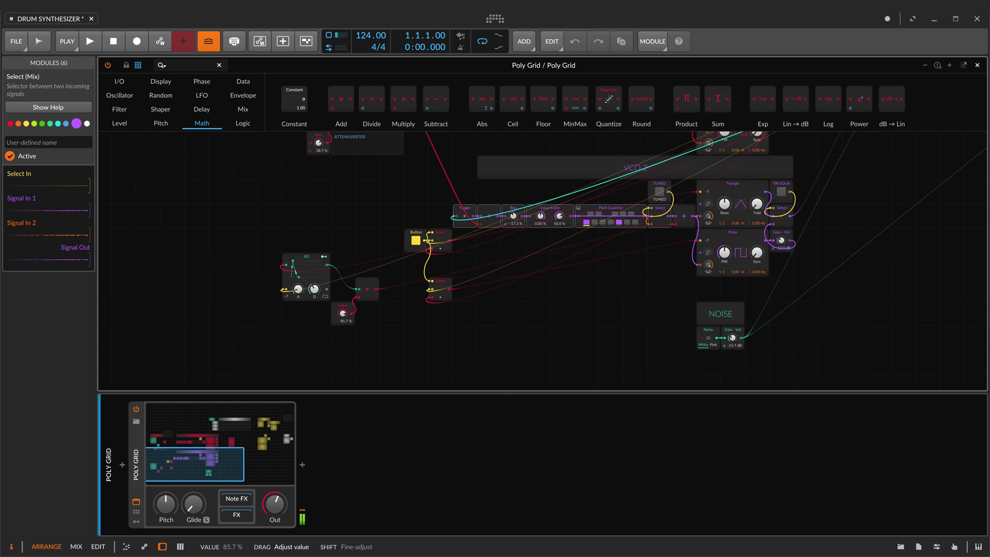
drag(345, 316, 485, 319)
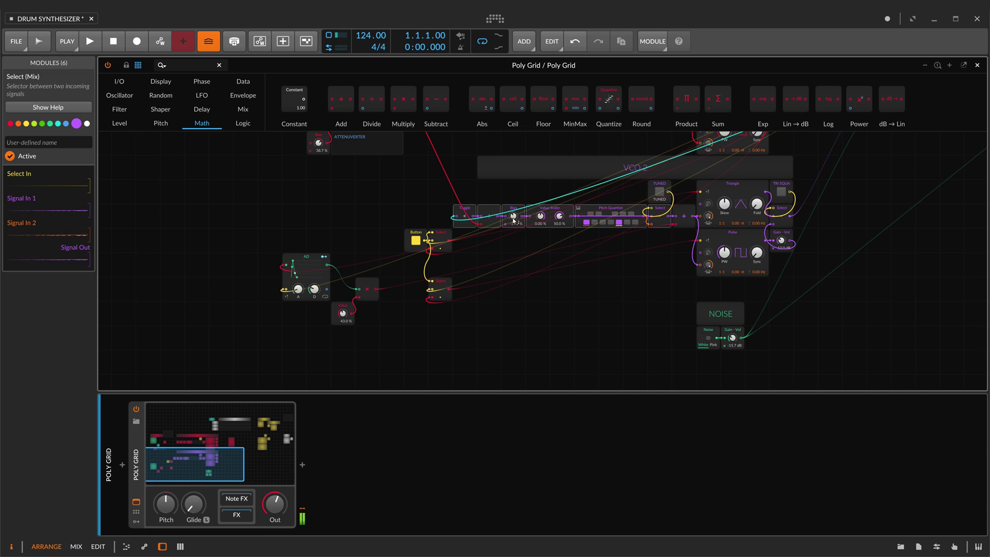
drag(514, 217, 513, 216)
scroll(513, 217, up, 3)
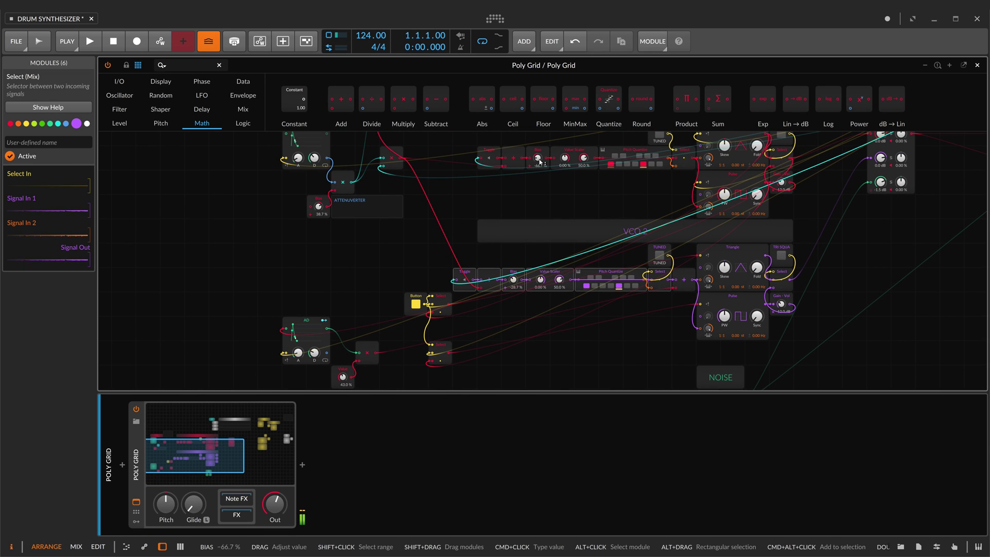
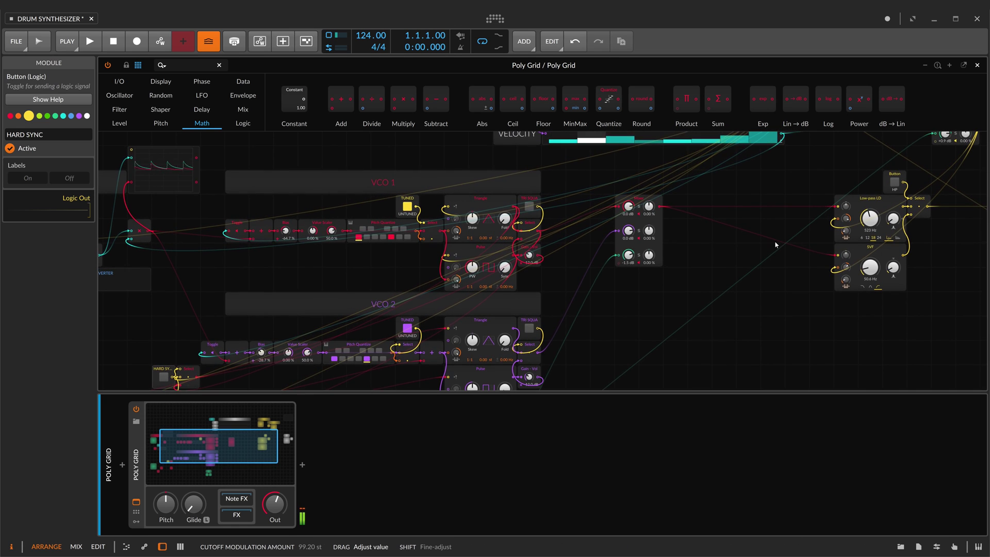
- Adjust VCO 2's pitch Bias and set the ATTENUVERTER's Bias to 64.0 %
scroll(775, 244, down, 2)
scroll(775, 244, left, 7)
scroll(775, 244, down, 4)
scroll(775, 244, left, 4)
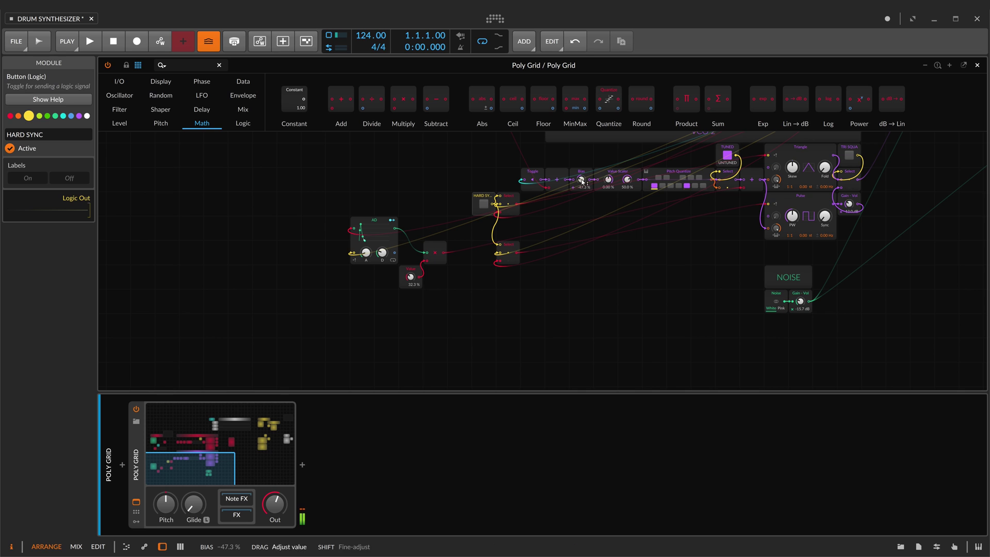
scroll(582, 181, up, 4)
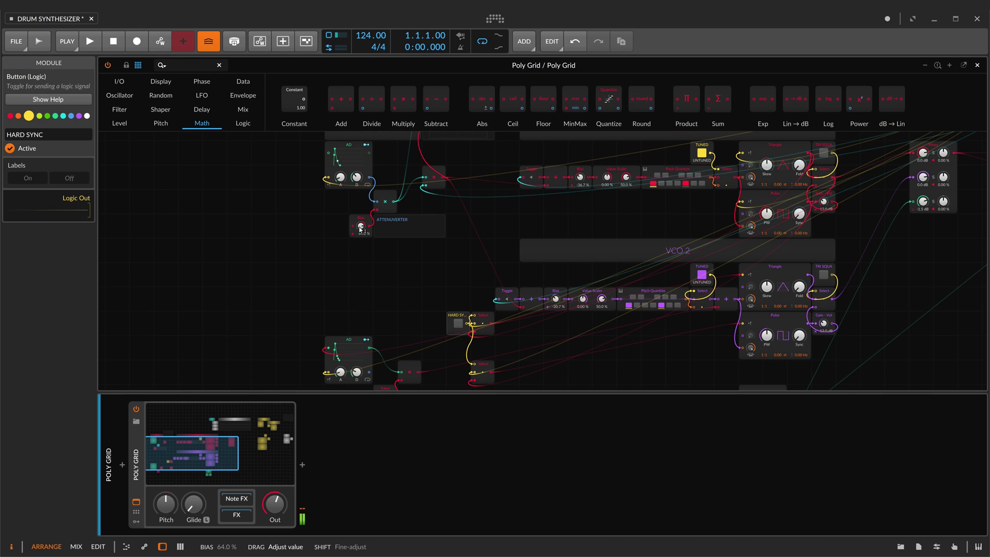
- Adjust the VCA envelope's decay to about 316 ms
scroll(496, 244, right, 10)
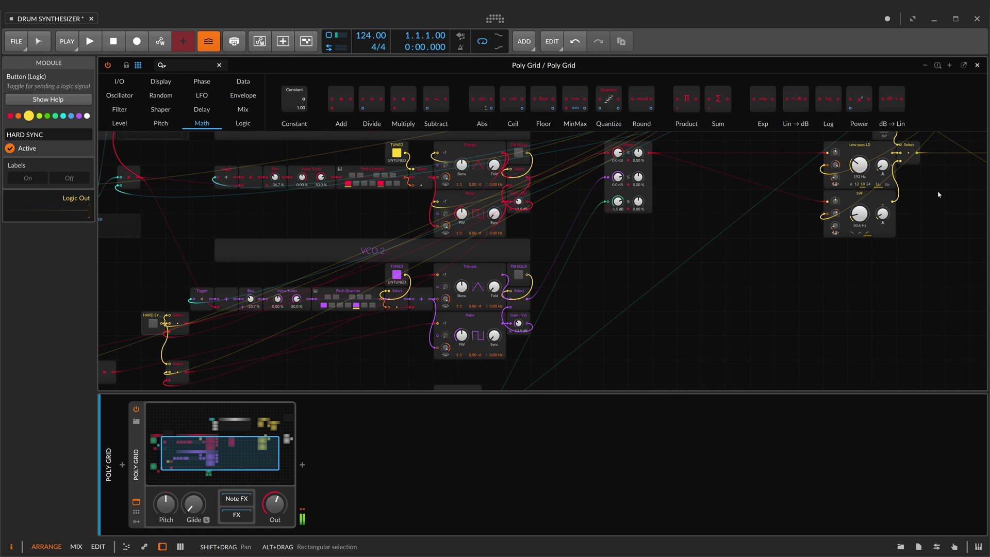
scroll(939, 195, right, 5)
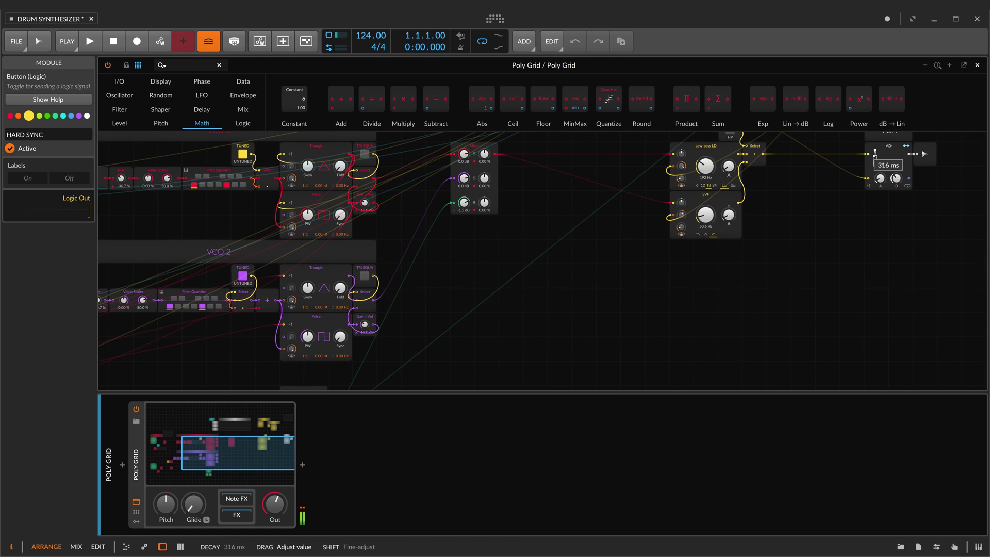
scroll(743, 269, up, 3)
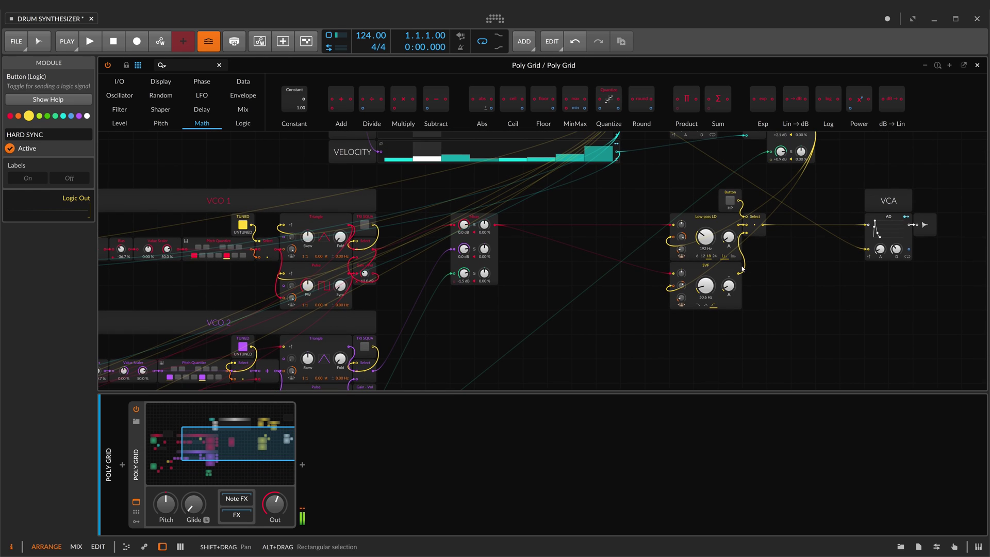
- Set the Low-pass LD filter's cutoff to about 466 Hz and the oscillator mixer's noise channel level to −9.8 dB
drag(706, 237, 710, 239)
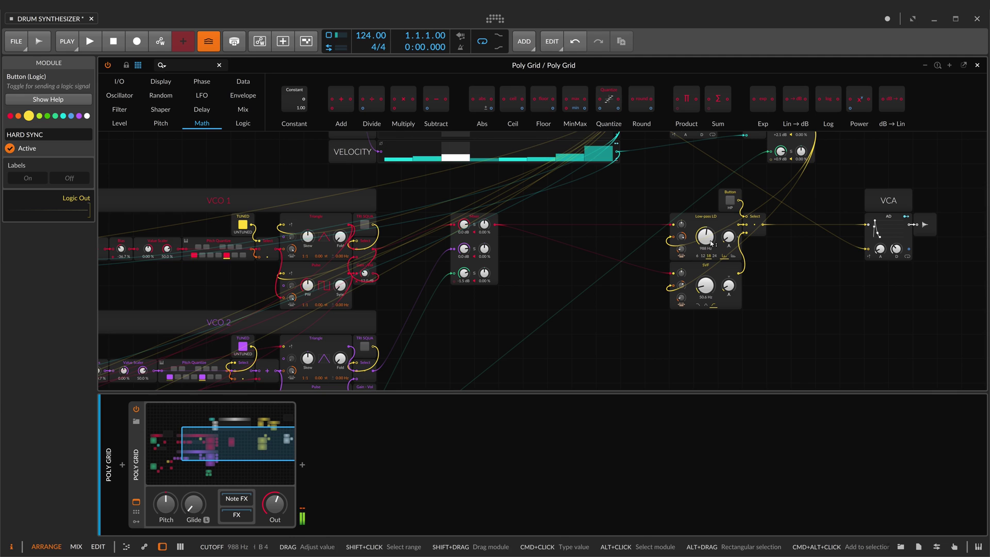
drag(711, 242, 711, 246)
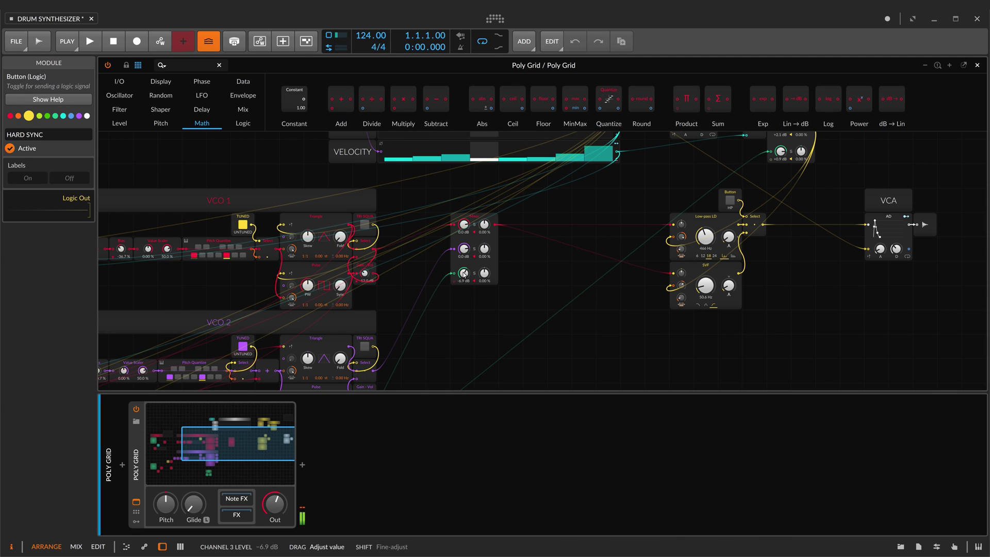
drag(463, 274, 463, 280)
- Redraw the sequencer's PITCH MOD lane, raising the fourth, fifth and last steps
scroll(589, 271, up, 2)
scroll(588, 270, left, 2)
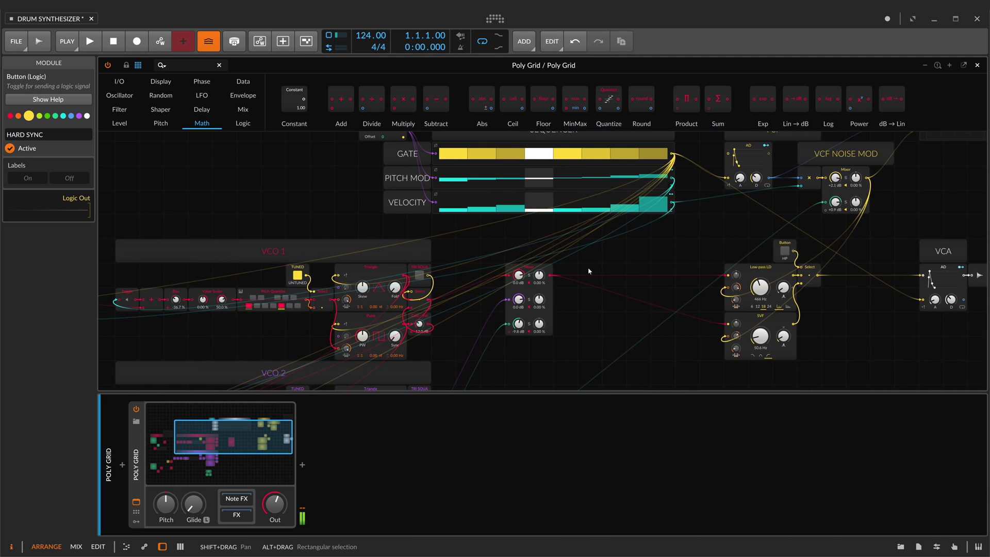
scroll(588, 271, up, 1)
click(577, 185)
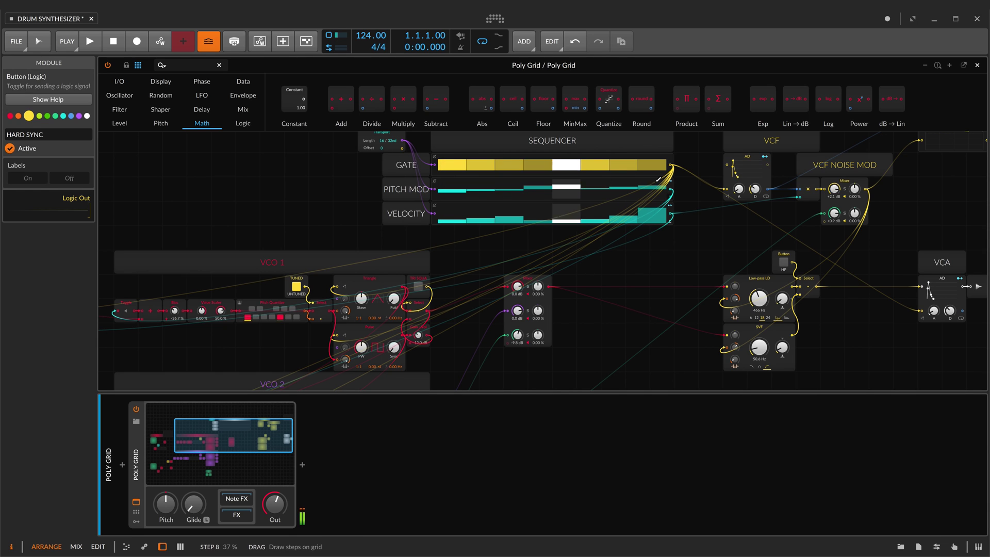
scroll(453, 213, left, 3)
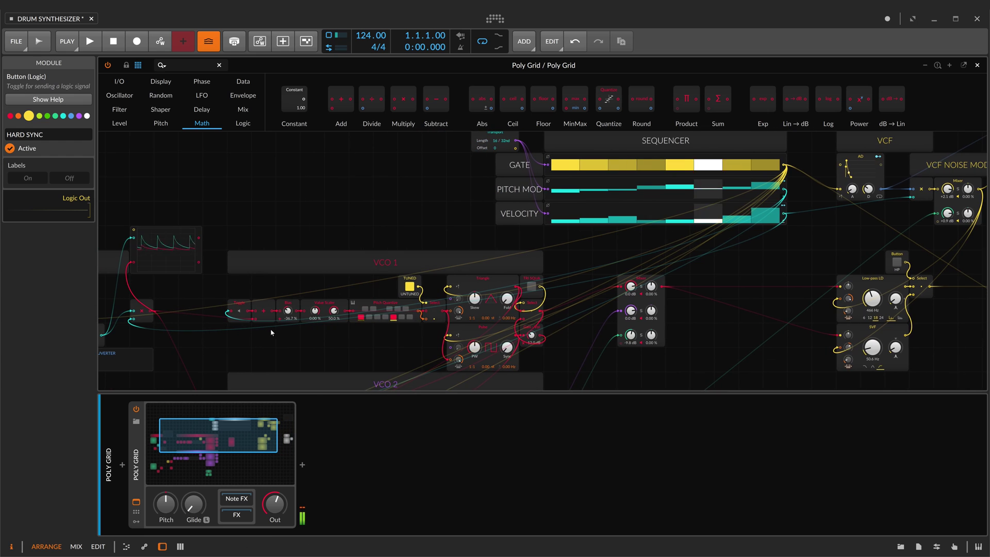
- Reshape the last PITCH MOD steps, raising the seventh and lowering the eighth below the centre line
scroll(248, 312, down, 3)
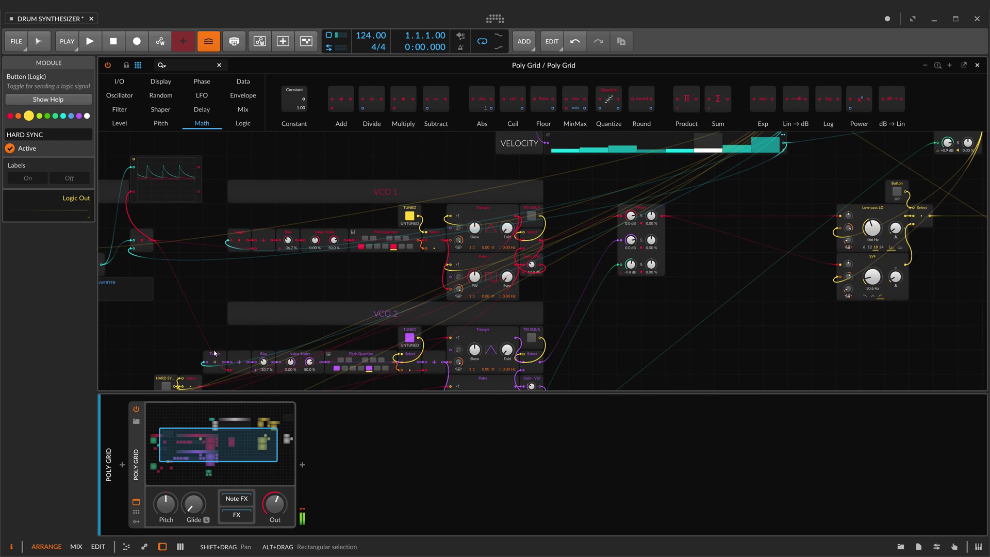
scroll(758, 281, up, 4)
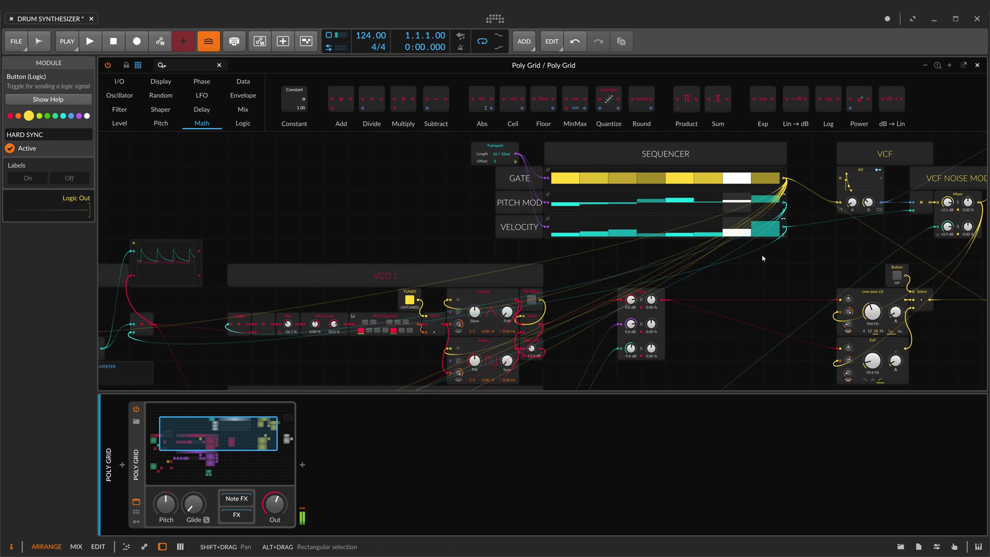
drag(769, 205, 663, 199)
drag(739, 195, 716, 197)
- Switch both VCOs back to TUNED and readjust their pitch Bias, setting VCO 2's to −44.0 %
scroll(421, 340, down, 3)
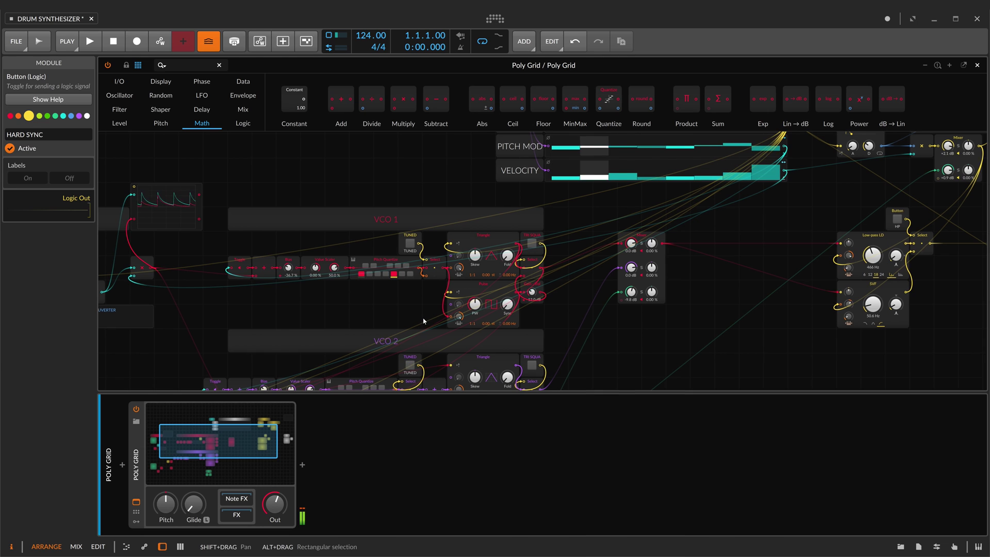
scroll(423, 321, left, 3)
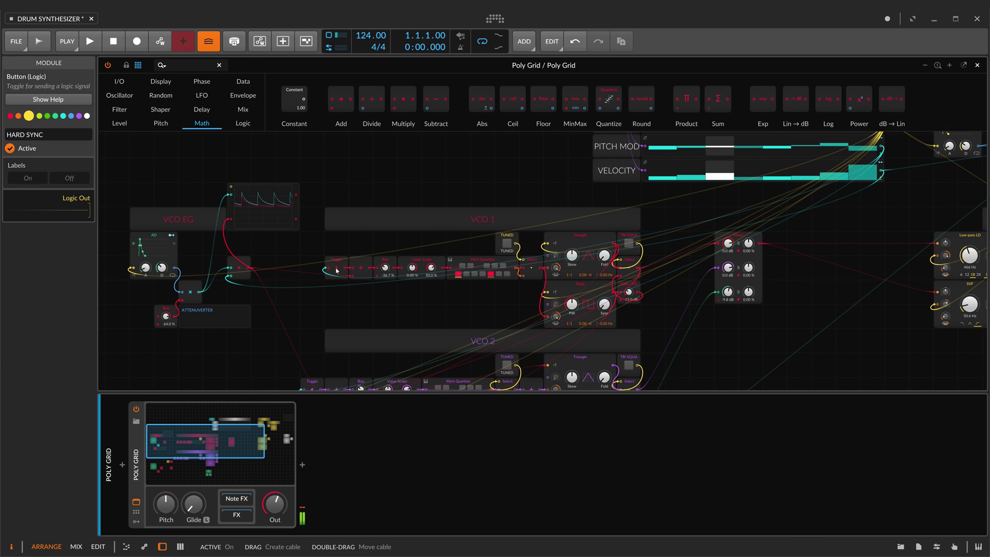
scroll(367, 307, down, 3)
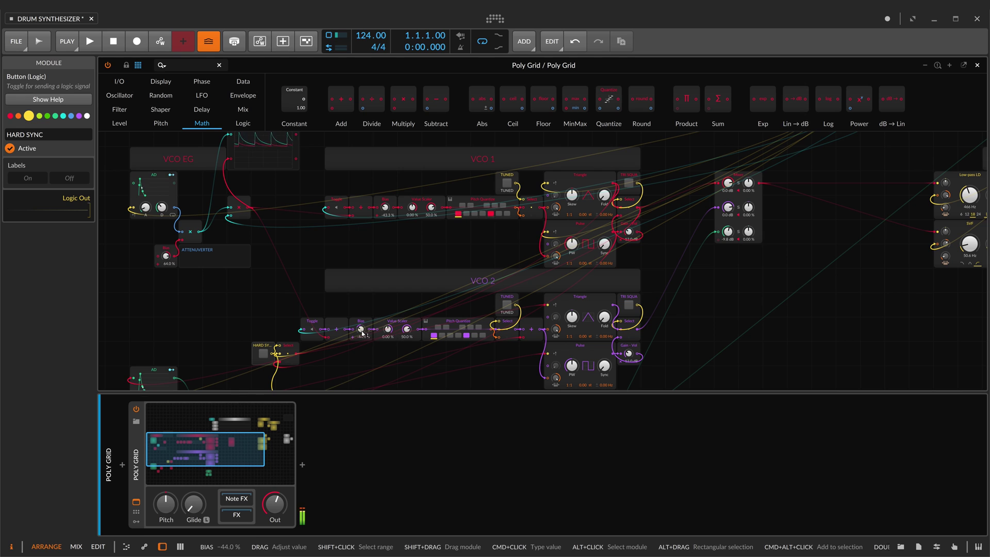
- Adjust the VCA envelope's decay and set the Low-pass LD filter's resonance to about 34.2 %
scroll(723, 289, right, 4)
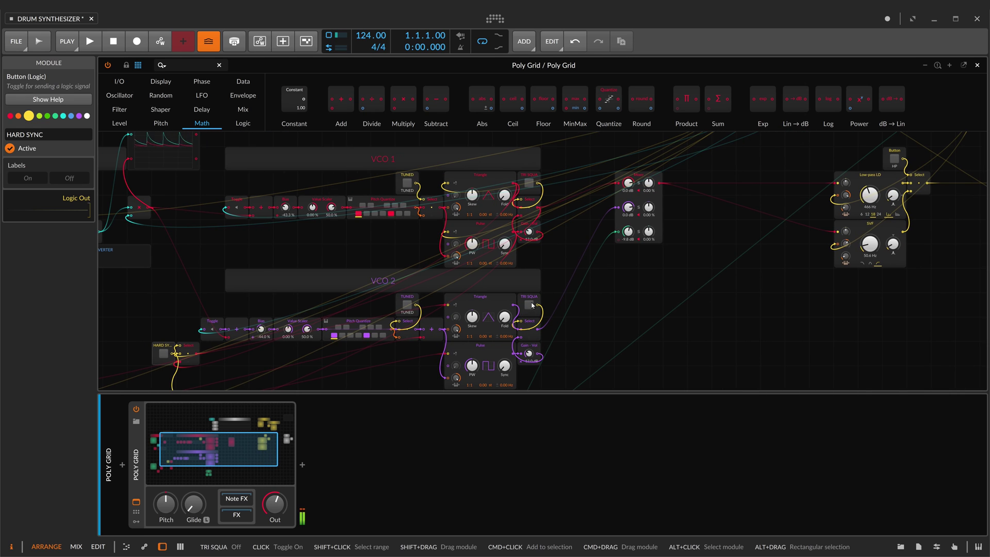
scroll(783, 311, right, 4)
scroll(782, 311, up, 5)
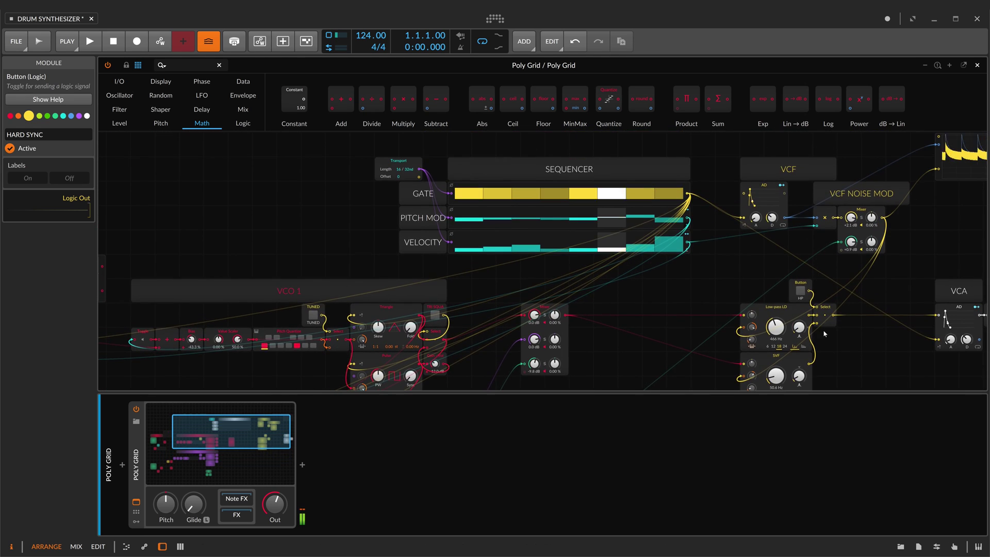
scroll(774, 319, right, 4)
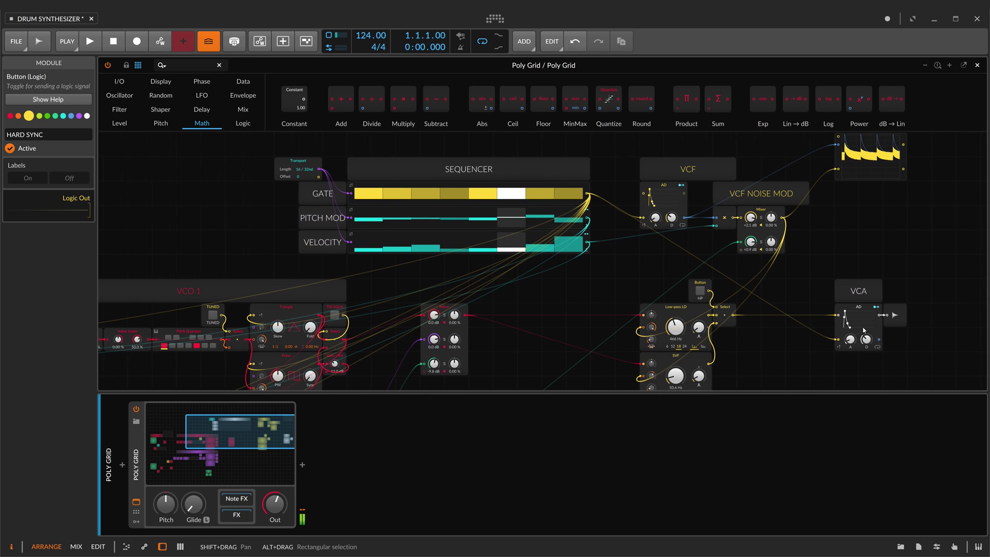
drag(857, 340, 858, 358)
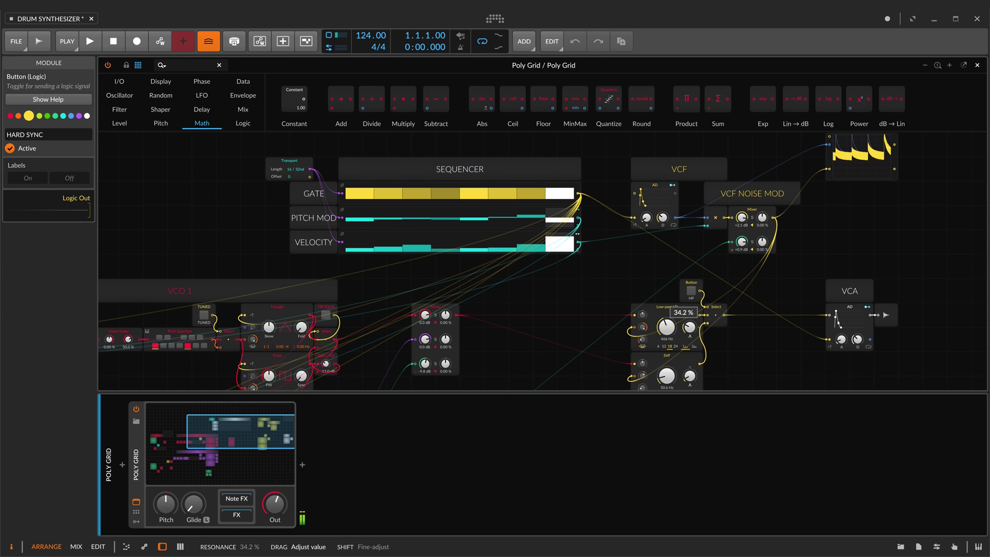
- Switch the filter selection button to LP, then set the SVF cutoff to about 52.6 Hz and the VCA decay to about 196 ms
click(691, 290)
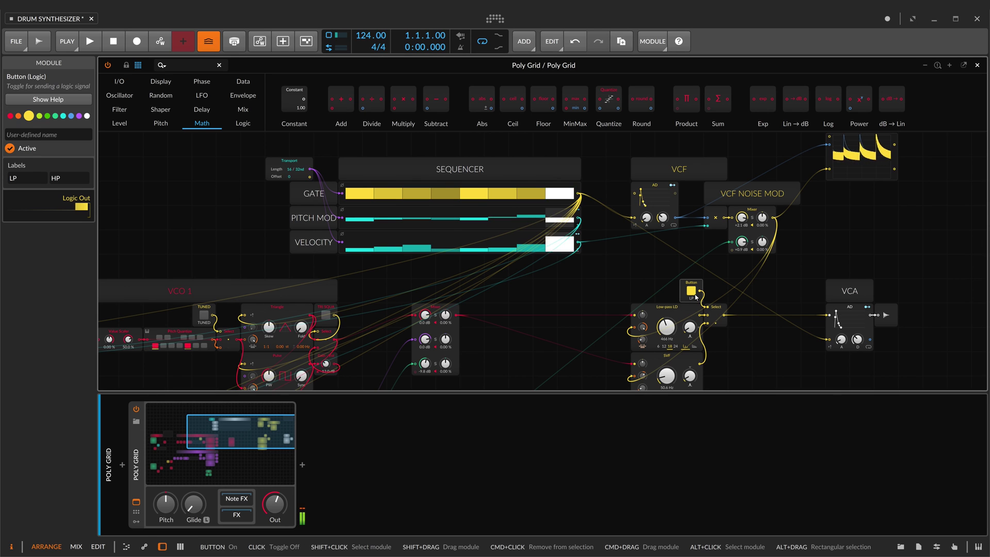
scroll(667, 322, down, 2)
drag(665, 321, 689, 304)
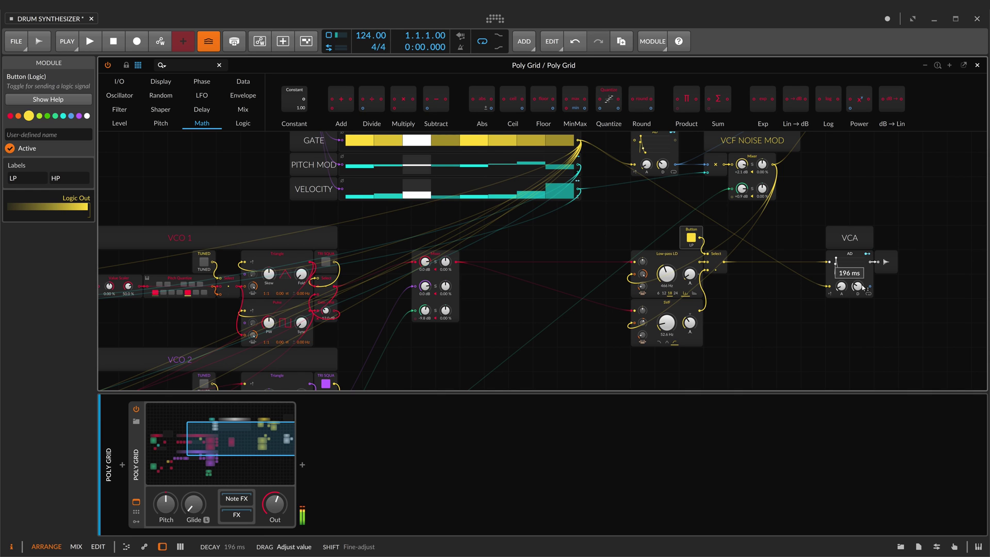
drag(862, 287, 863, 294)
- Turn off VCO 2's TRI SQUA button and set the VCO EG attenuverter's value to about 38.7 %
scroll(578, 265, down, 2)
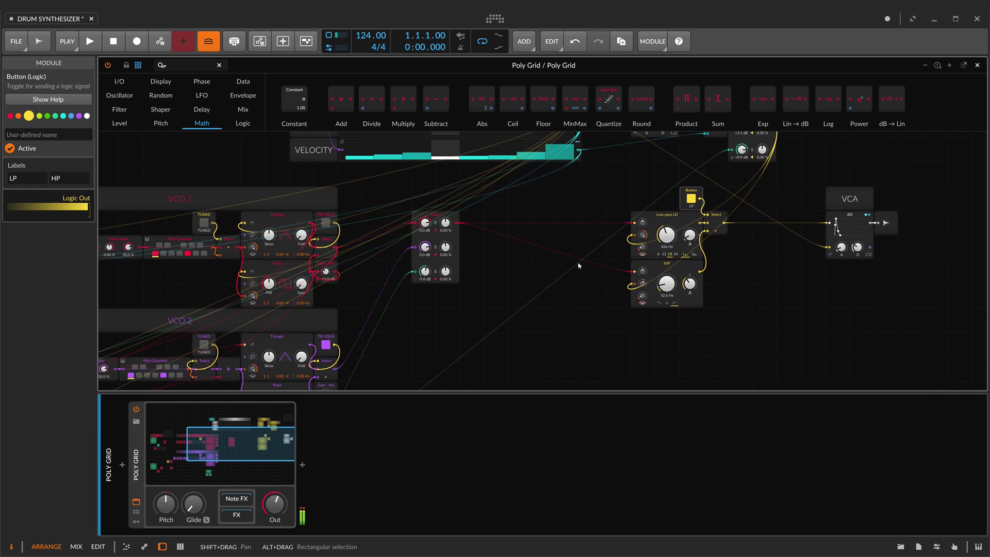
scroll(578, 265, left, 4)
click(449, 347)
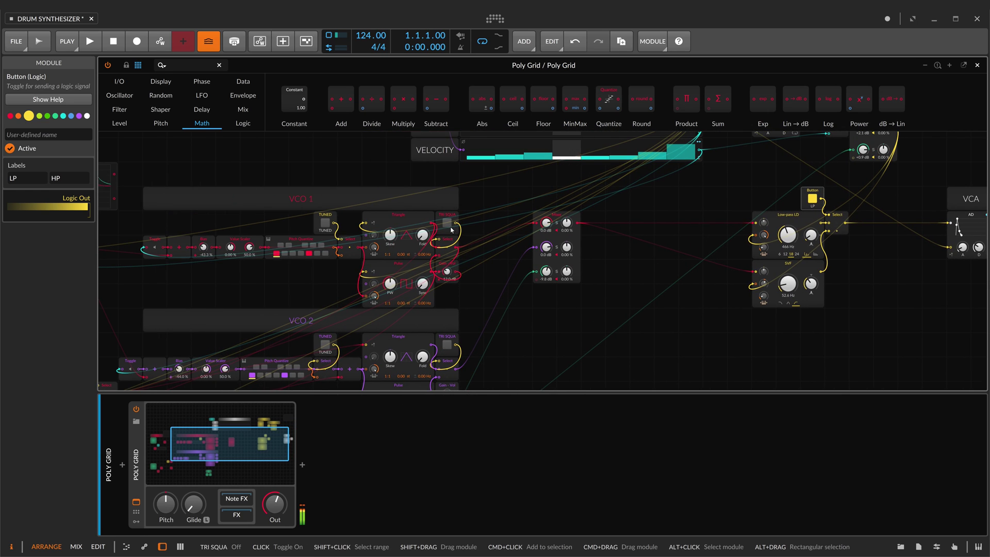
scroll(526, 248, left, 4)
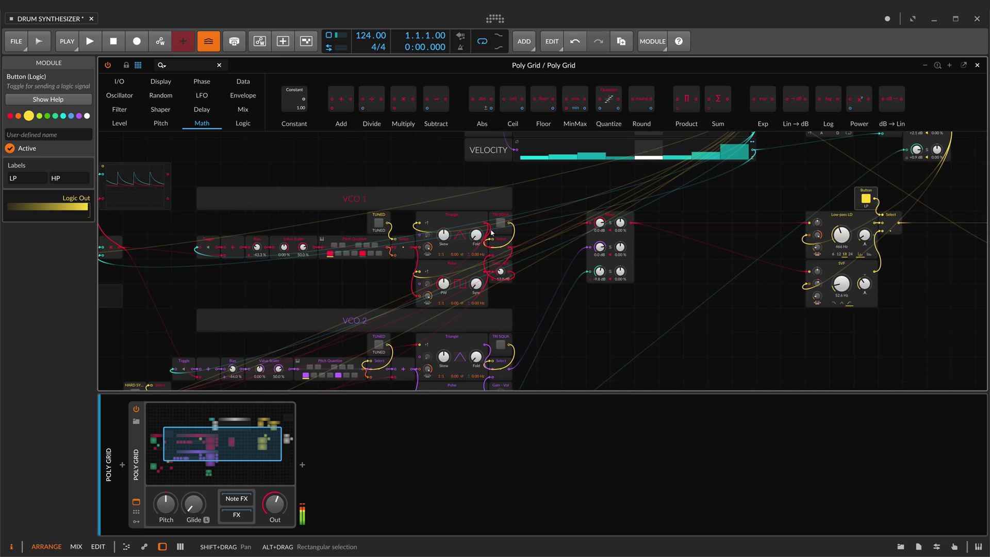
scroll(600, 275, down, 2)
scroll(601, 275, left, 6)
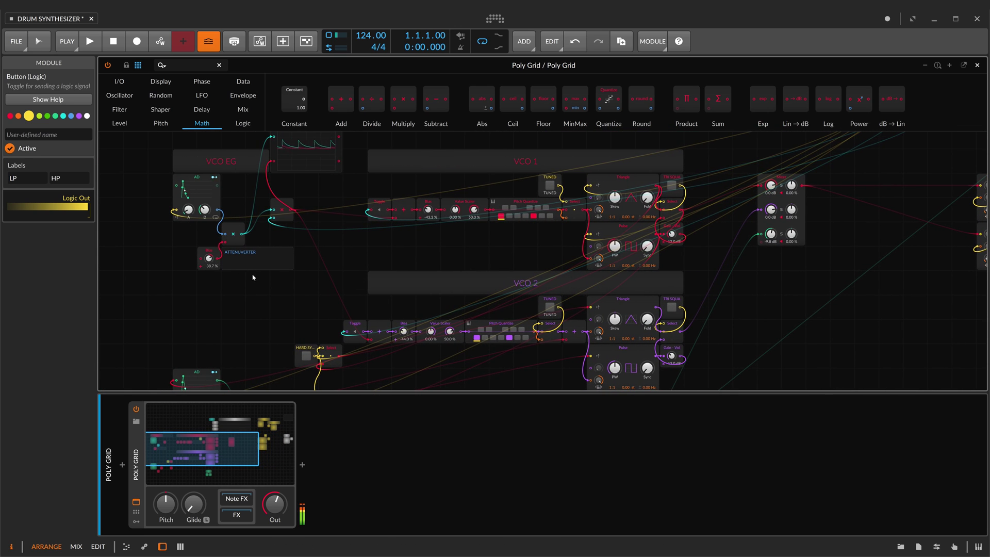
- Turn on HARD SYNC and set the oscillator mixer's channel 2 level to −2.6 dB and noise channel to −11.2 dB
scroll(253, 277, down, 5)
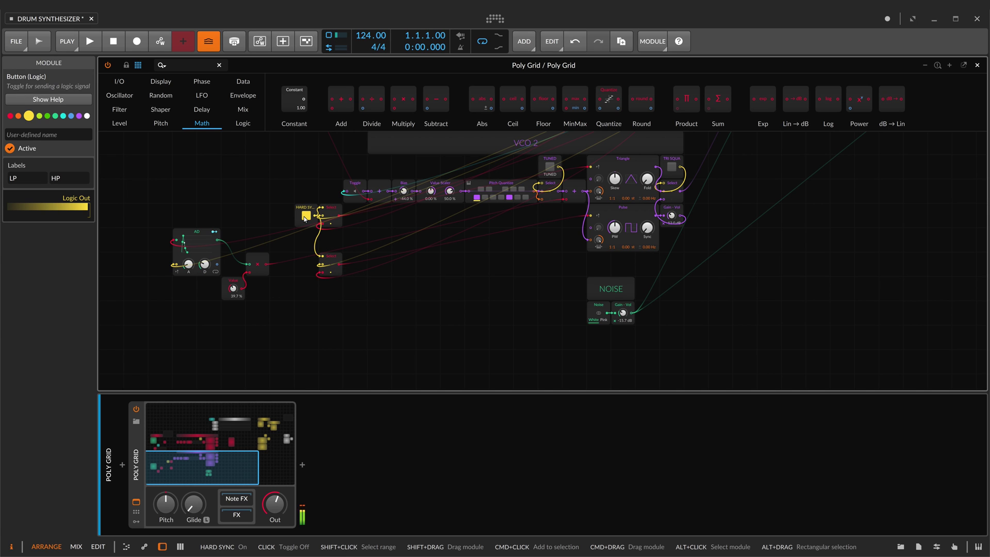
scroll(305, 219, up, 4)
scroll(305, 218, right, 4)
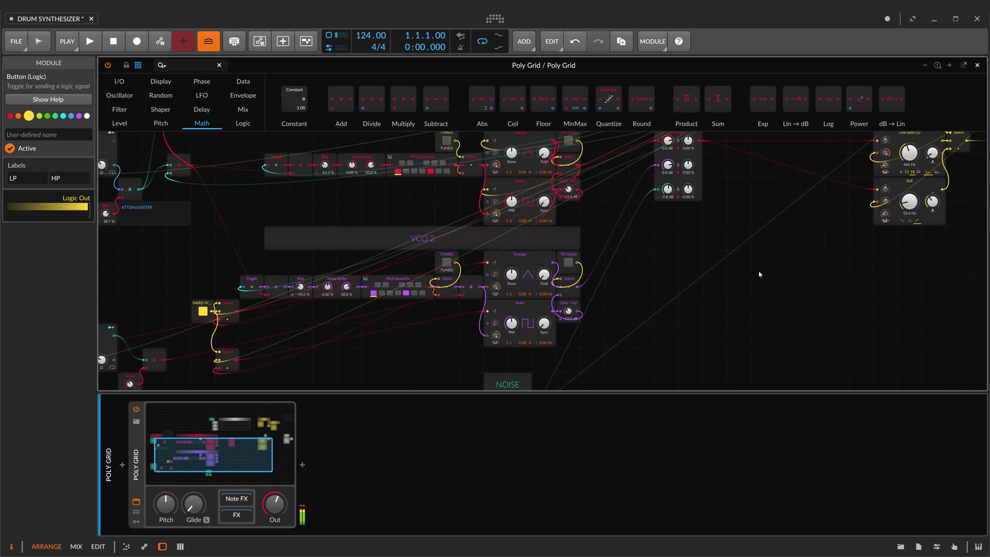
scroll(758, 273, up, 1)
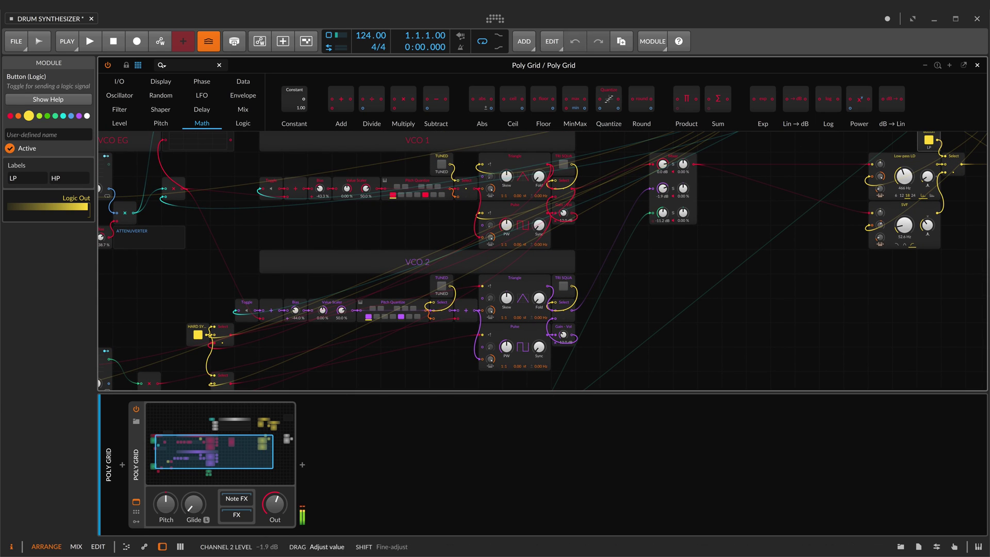
- Set the VCF NOISE MOD mixer's channel 1 level to about 0.0 dB and channel 2 level to −6.7 dB
scroll(661, 278, right, 3)
scroll(661, 279, up, 2)
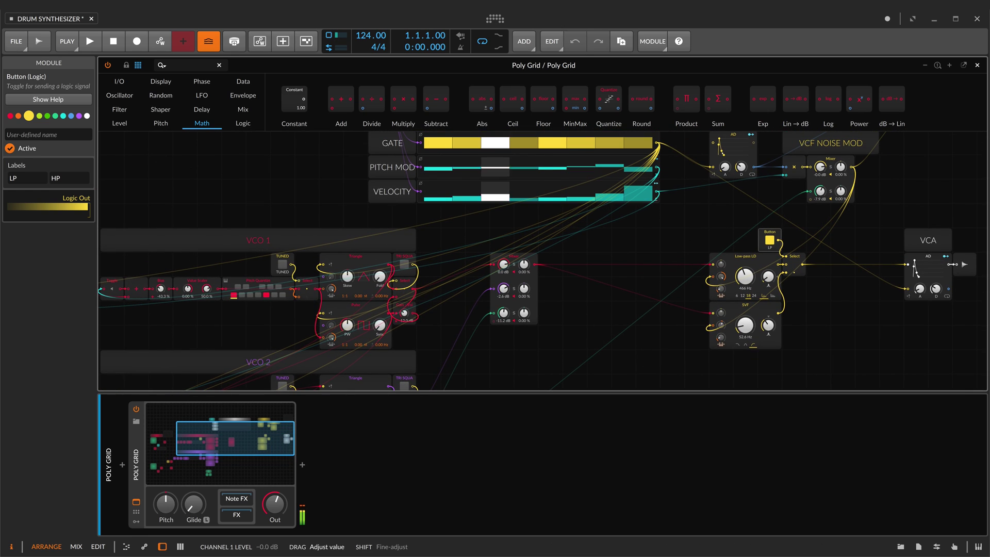
drag(820, 164, 821, 195)
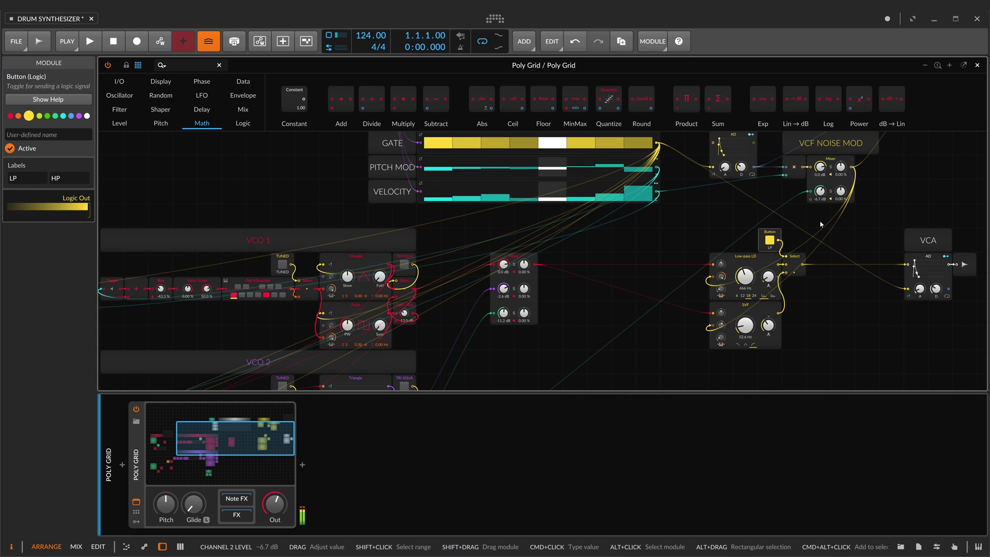
- Set the SVF's cutoff modulation amount to about 82.4 st and the VCF NOISE MOD mixer's channel 2 level to −11.5 dB
scroll(820, 223, right, 2)
scroll(820, 223, up, 3)
scroll(841, 216, down, 4)
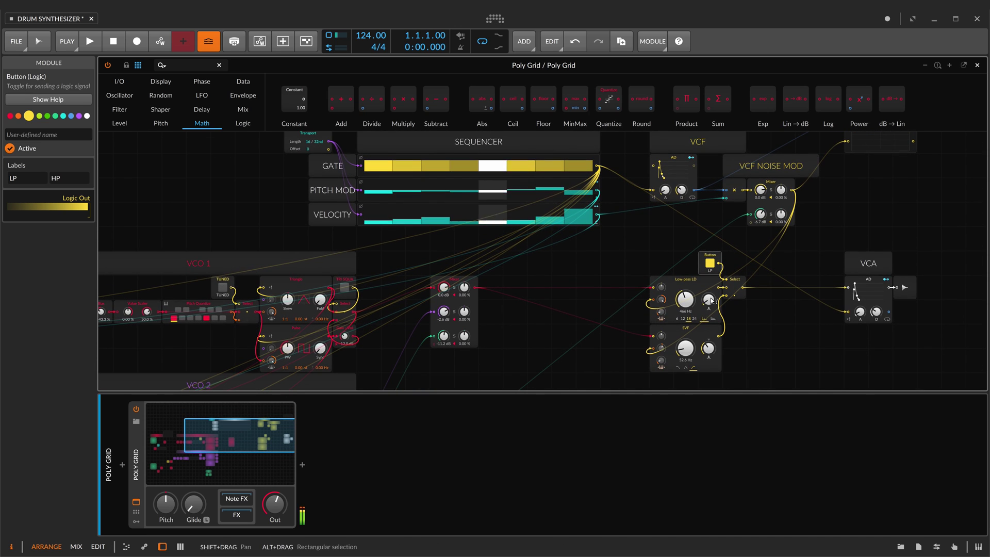
drag(662, 349, 662, 339)
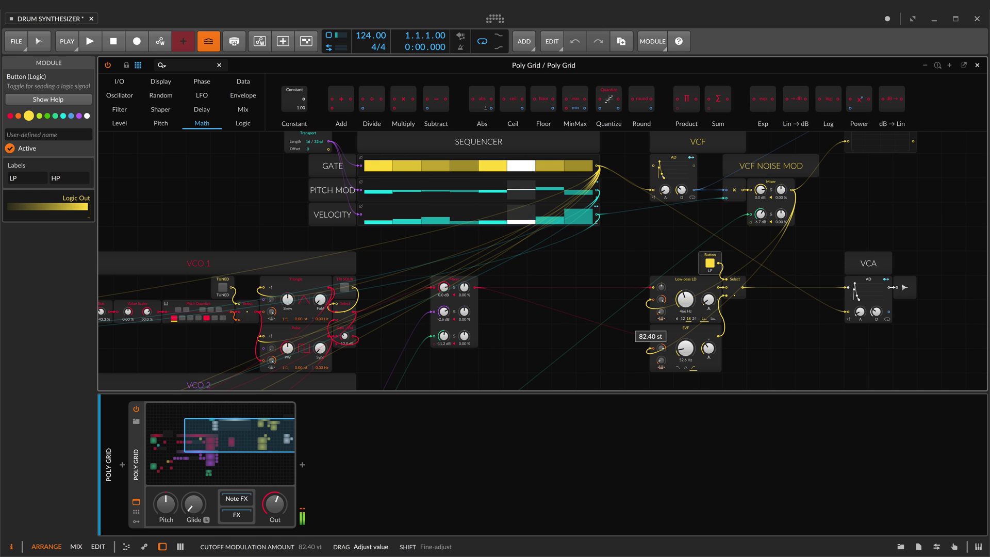
scroll(756, 352, up, 5)
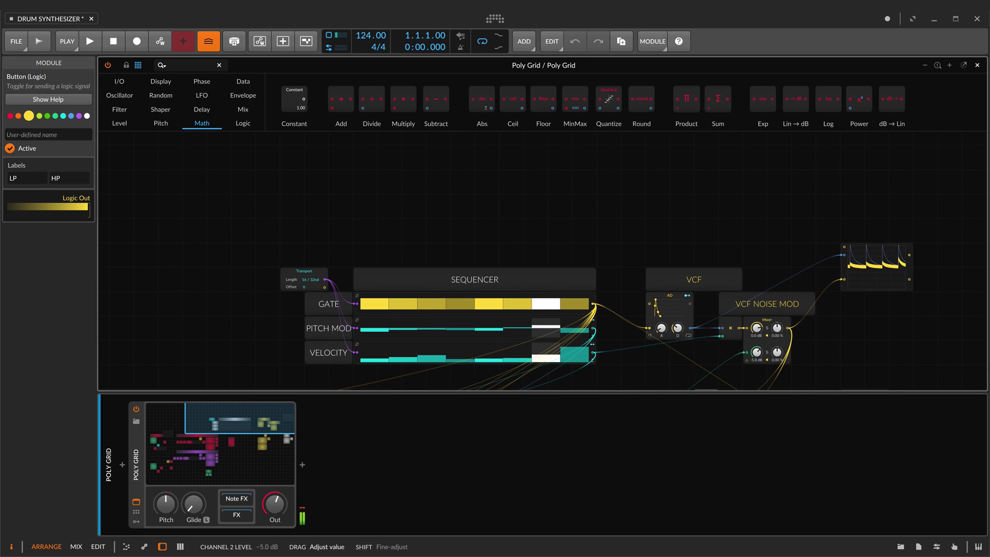
drag(756, 352, 756, 364)
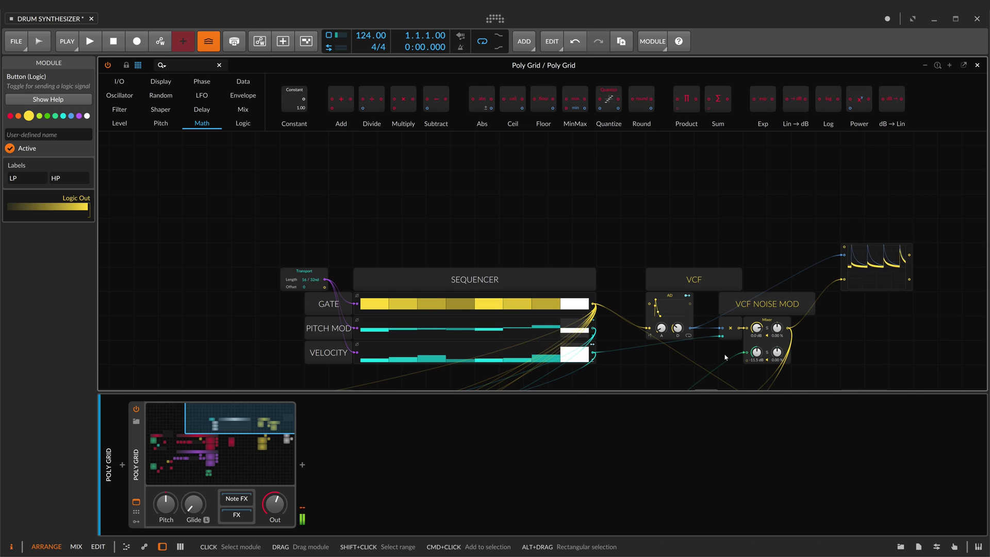
- Redraw the sequencer's VELOCITY lane, raising the third and fourth steps
scroll(725, 357, down, 4)
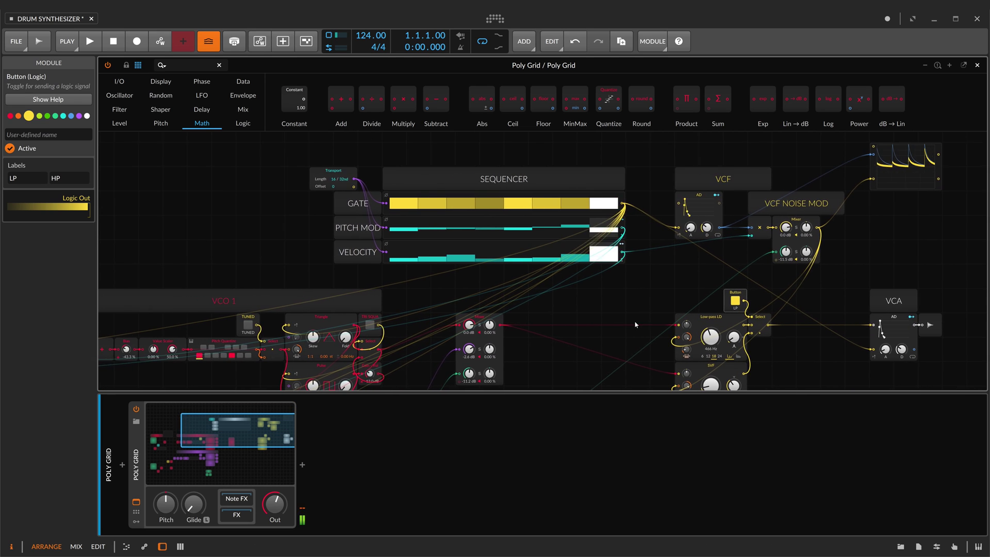
scroll(635, 324, left, 1)
click(510, 251)
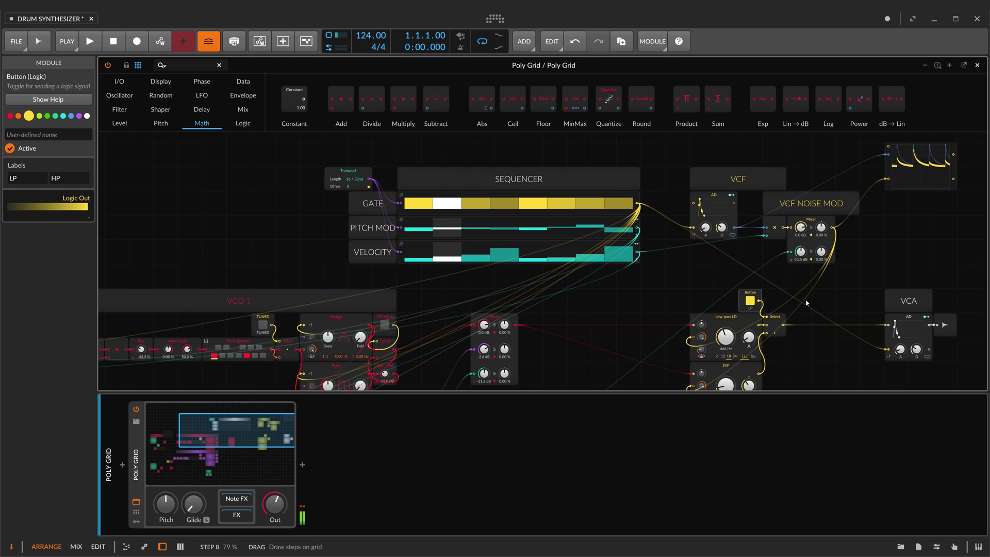
- Set the SVF filter's cutoff to about 29.5 Hz and its resonance to about 104 %
scroll(807, 303, down, 2)
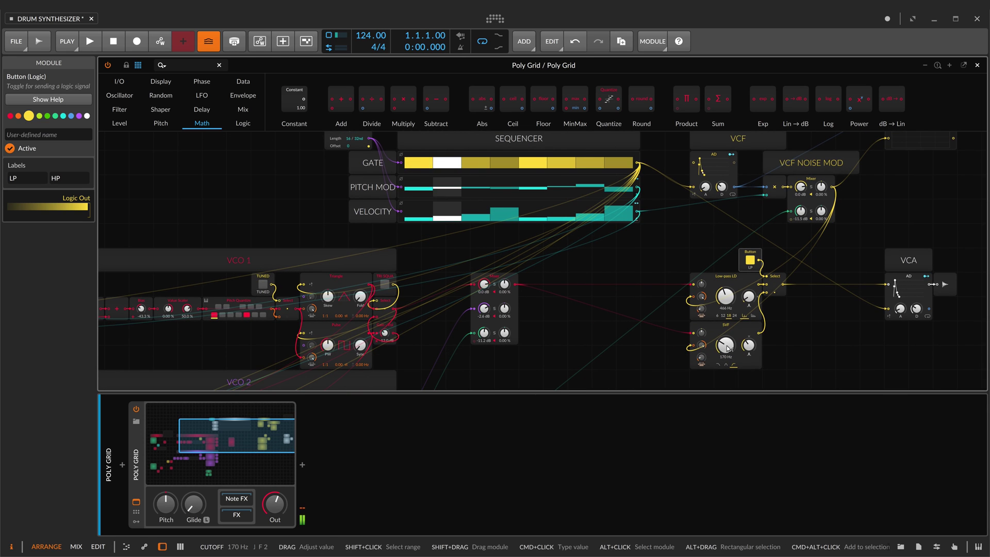
drag(726, 347, 749, 351)
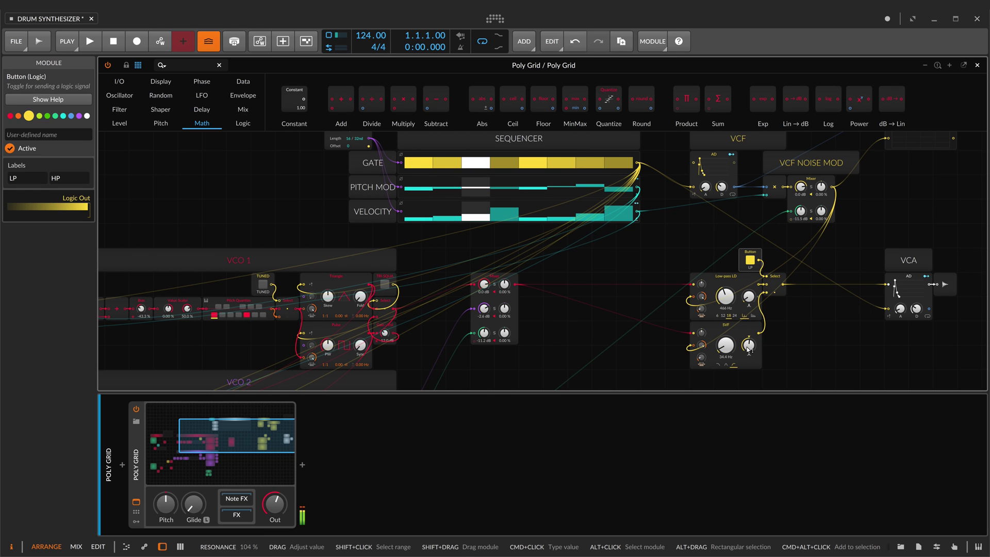
- Switch the filter selection button to HP and set the Low-pass LD filter's cutoff to about 38.9 Hz and resonance to about 49.6 %
click(751, 260)
drag(729, 297, 726, 277)
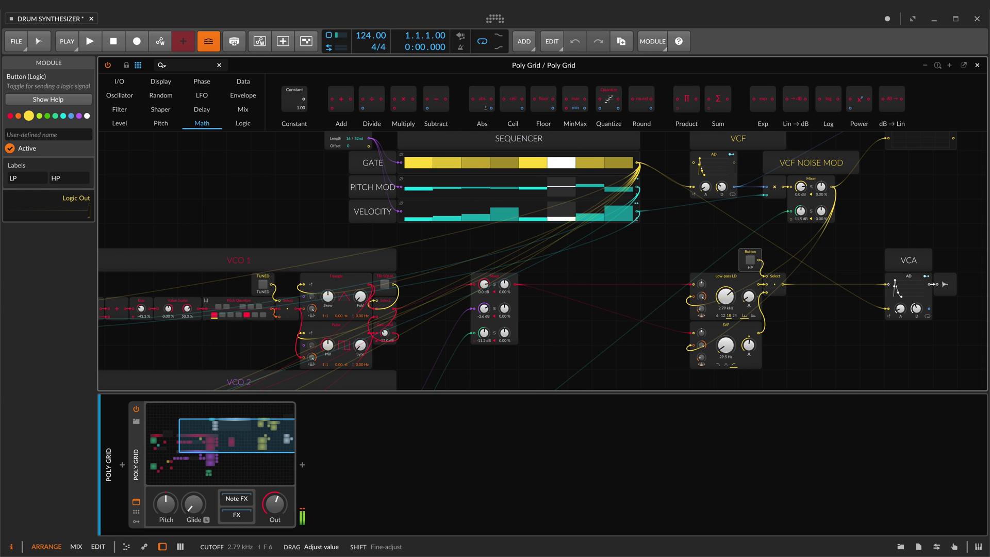
drag(748, 297, 748, 298)
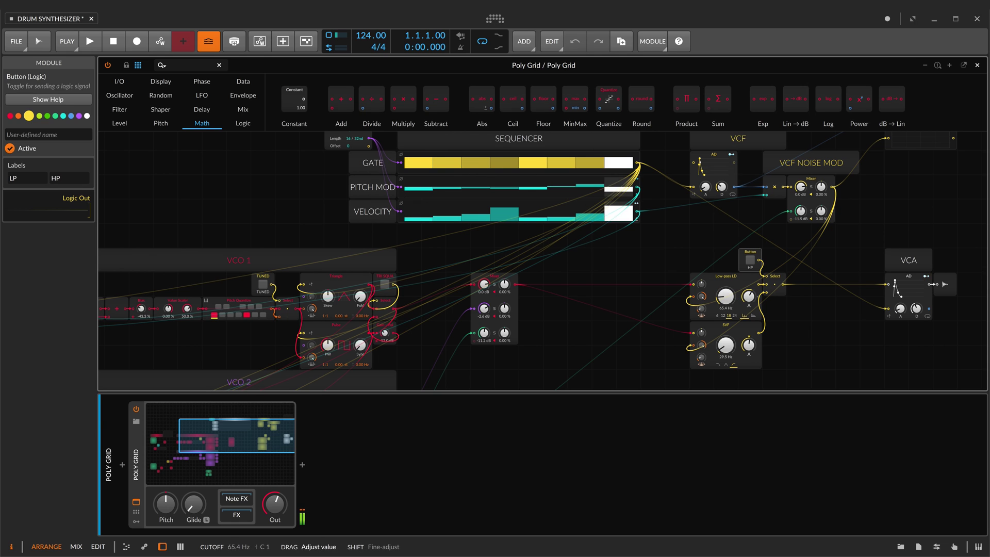
drag(744, 306, 744, 289)
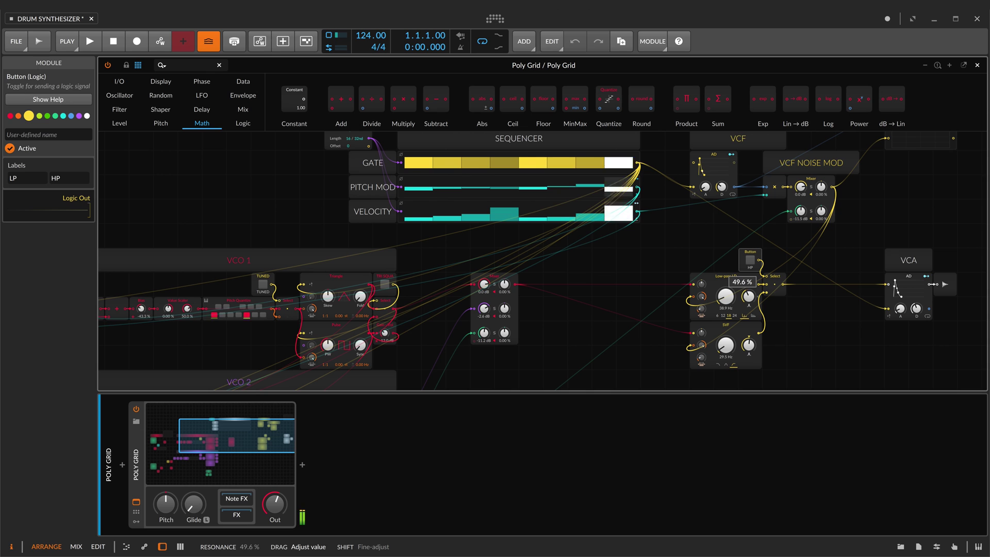